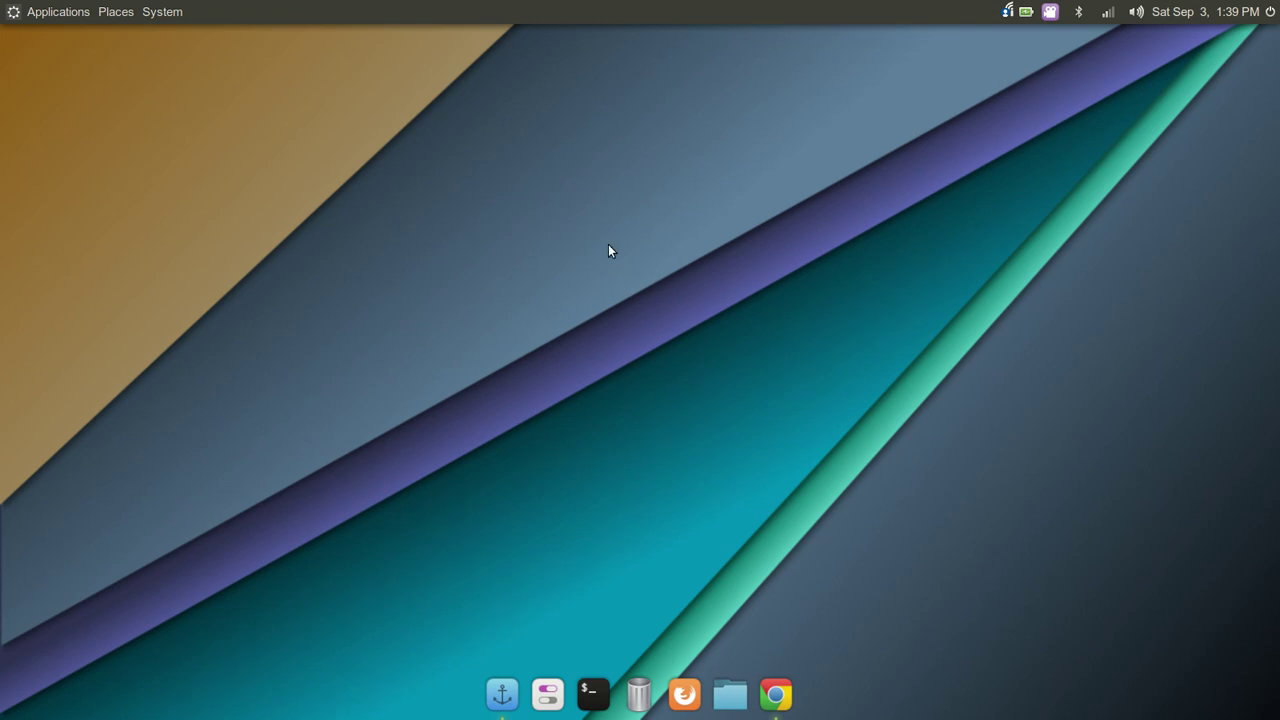
Open the Applications menu and show the Office submenu listing WPS Writer
{"action": "left_click", "coordinate": [57, 19]}
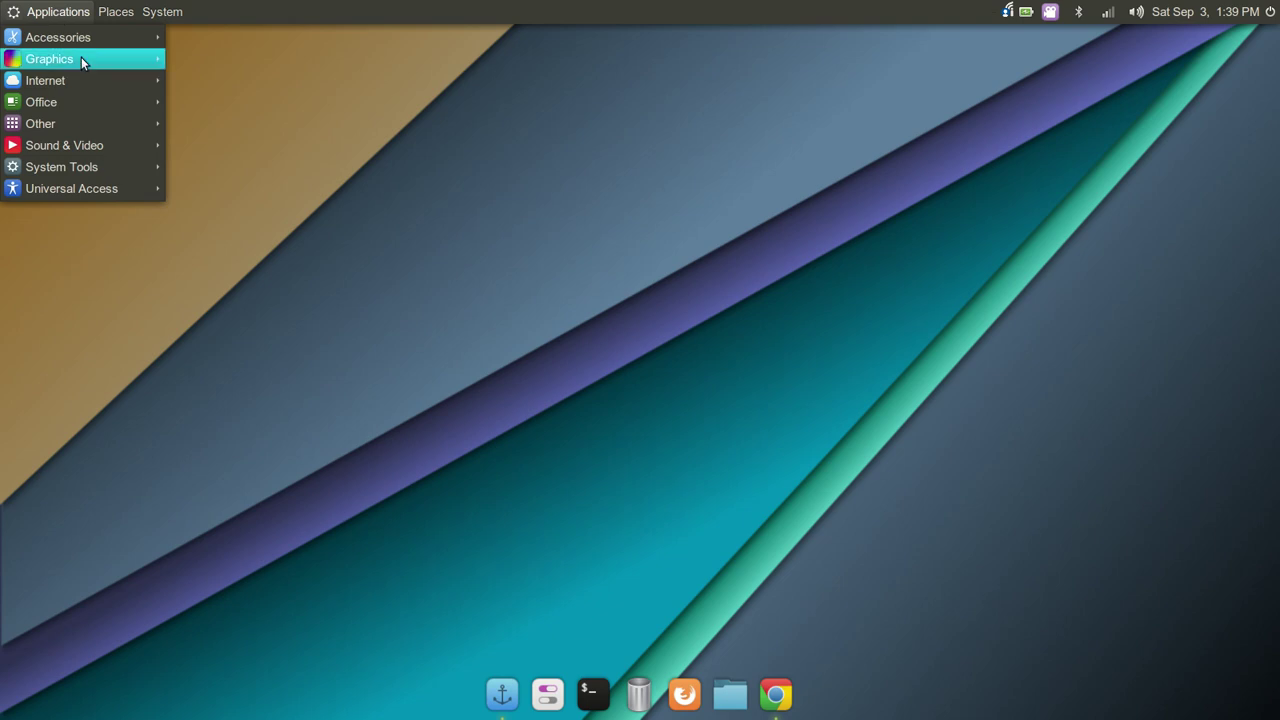
{"action": "mouse_move", "coordinate": [113, 117]}
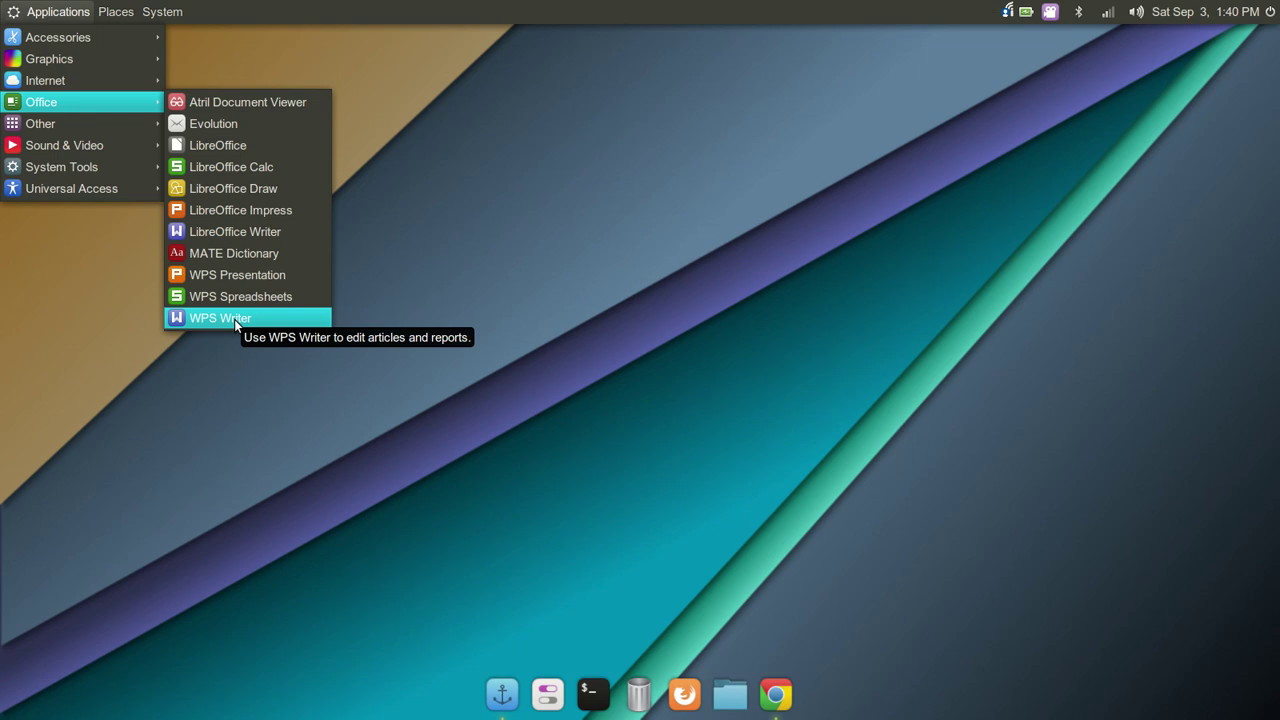
Launch WPS Writer and scroll through its Online Templates page
{"action": "left_click", "coordinate": [234, 319]}
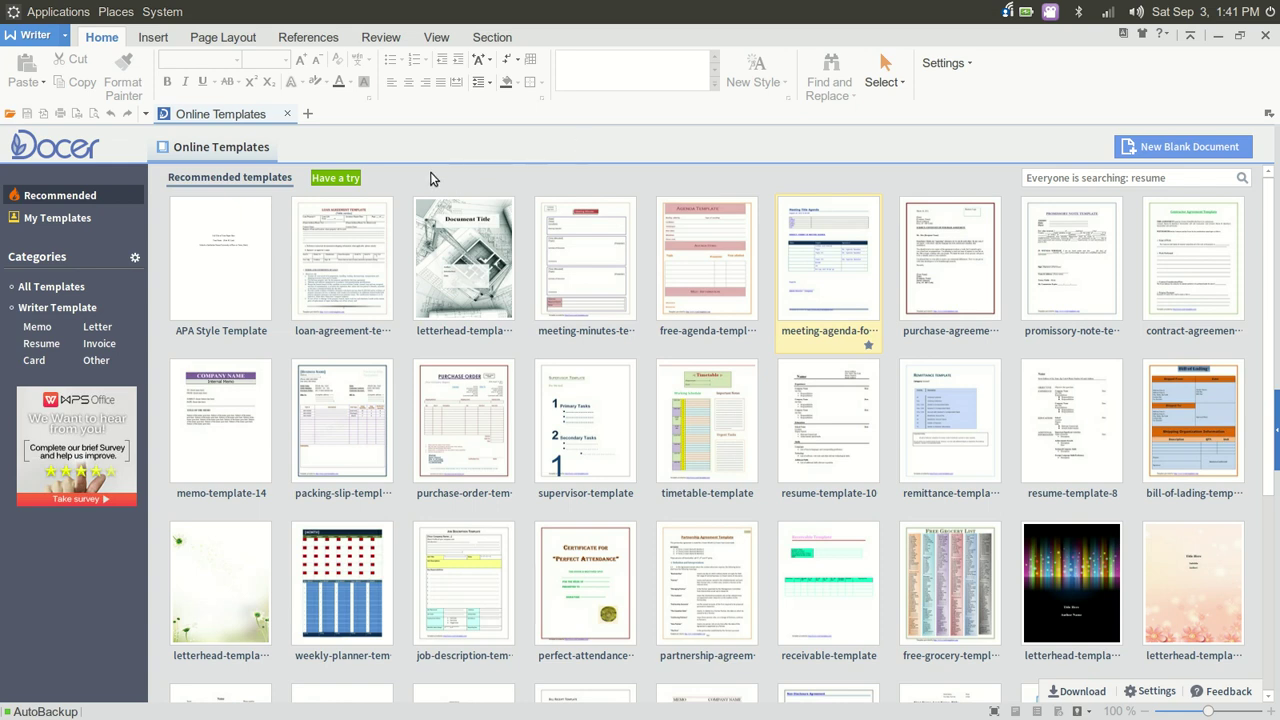
{"action": "scroll", "coordinate": [1242, 260], "scroll_direction": "down", "scroll_amount": 6}
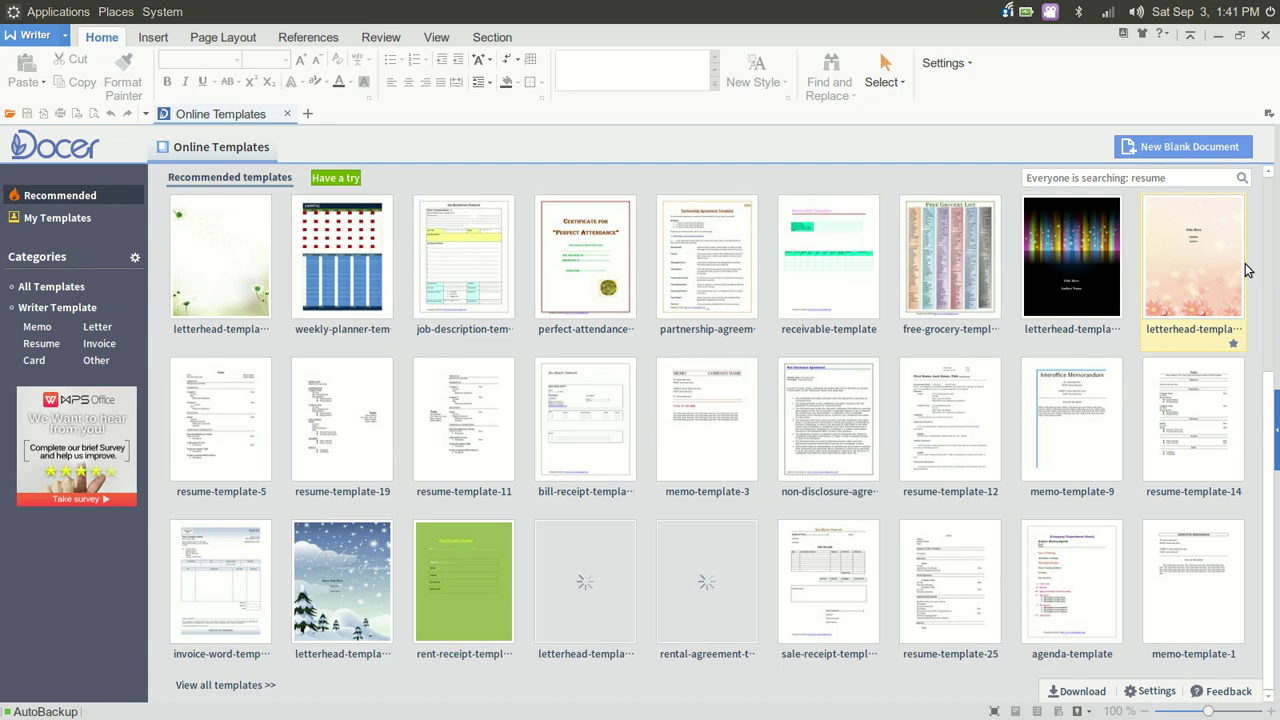
{"action": "scroll", "coordinate": [1246, 270], "scroll_direction": "up", "scroll_amount": 6}
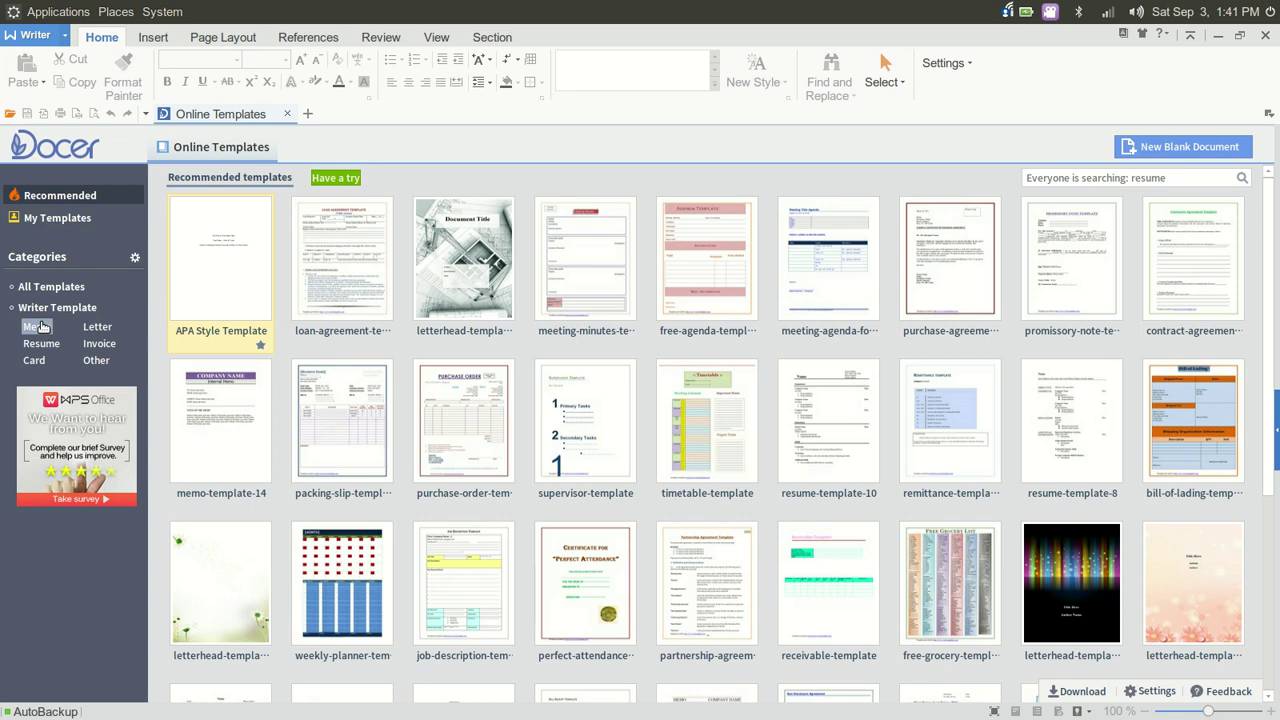
Browse the Memo, Letter, Invoice, Other, Card and Resume template categories, ending on Memo
{"action": "left_click", "coordinate": [40, 326]}
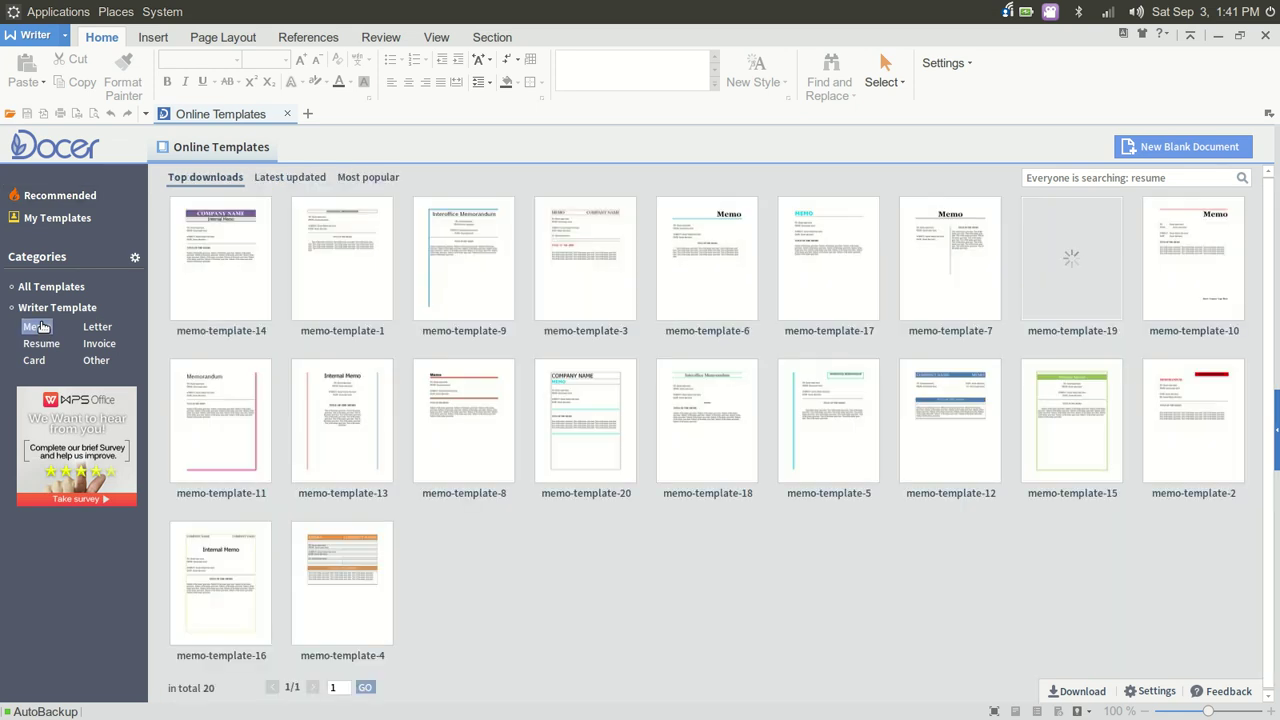
{"action": "left_click", "coordinate": [100, 327]}
{"action": "left_click", "coordinate": [104, 344]}
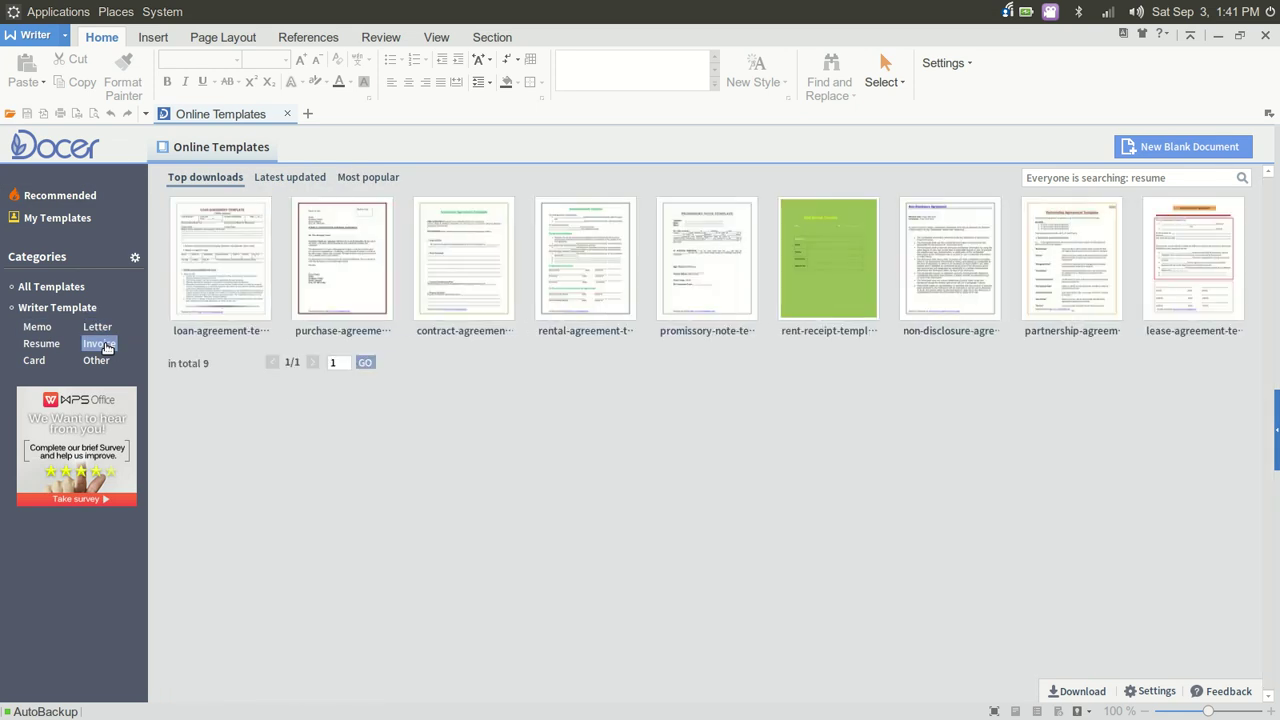
{"action": "left_click", "coordinate": [100, 361]}
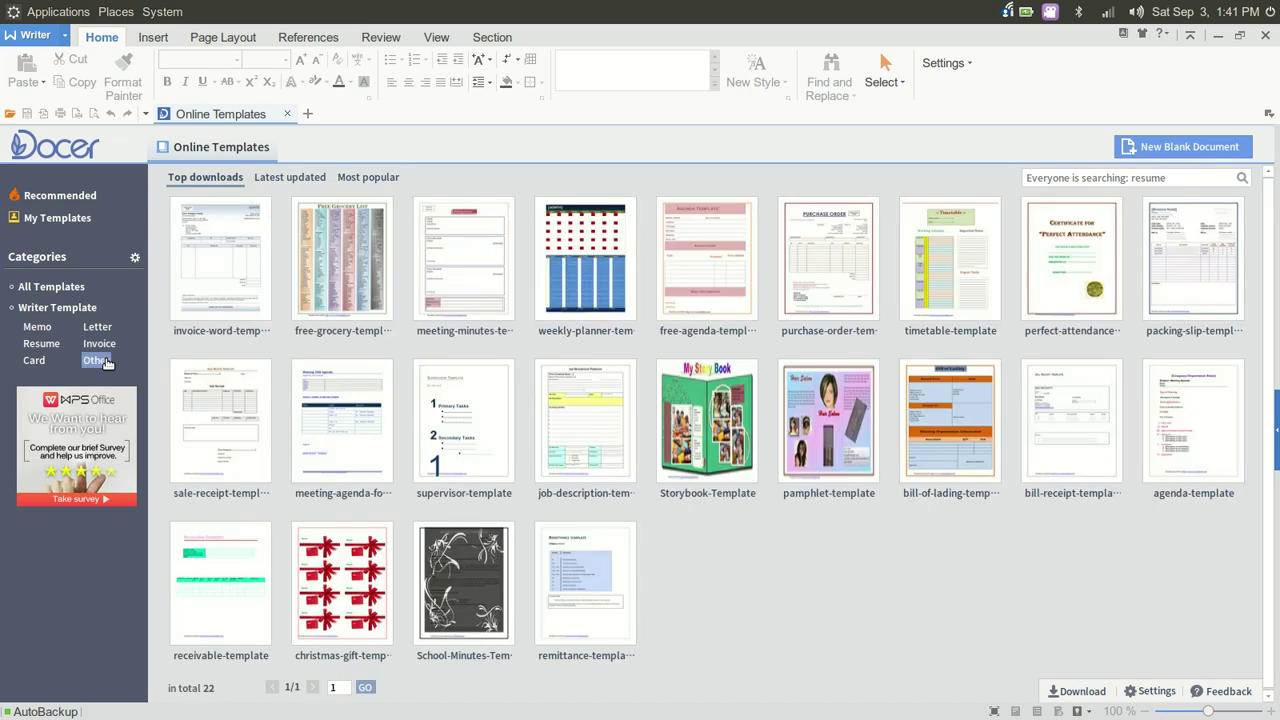
{"action": "left_click", "coordinate": [34, 361]}
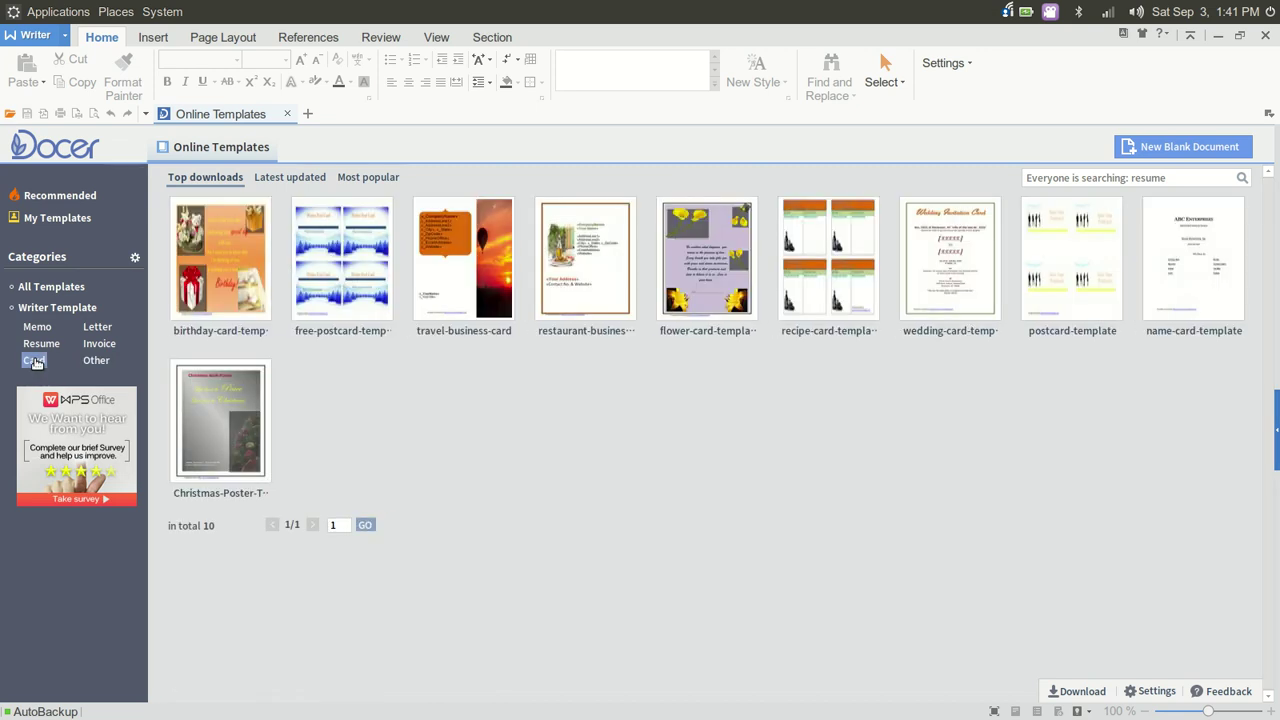
{"action": "left_click", "coordinate": [40, 343]}
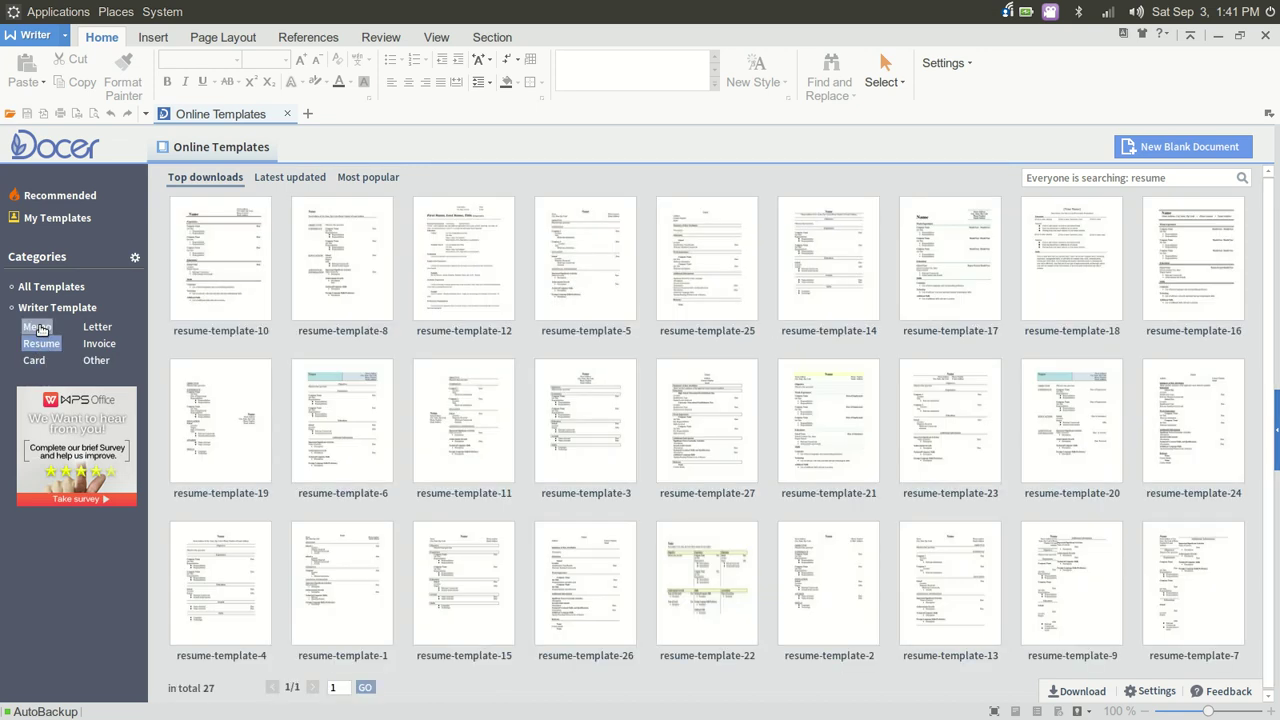
{"action": "left_click", "coordinate": [37, 327]}
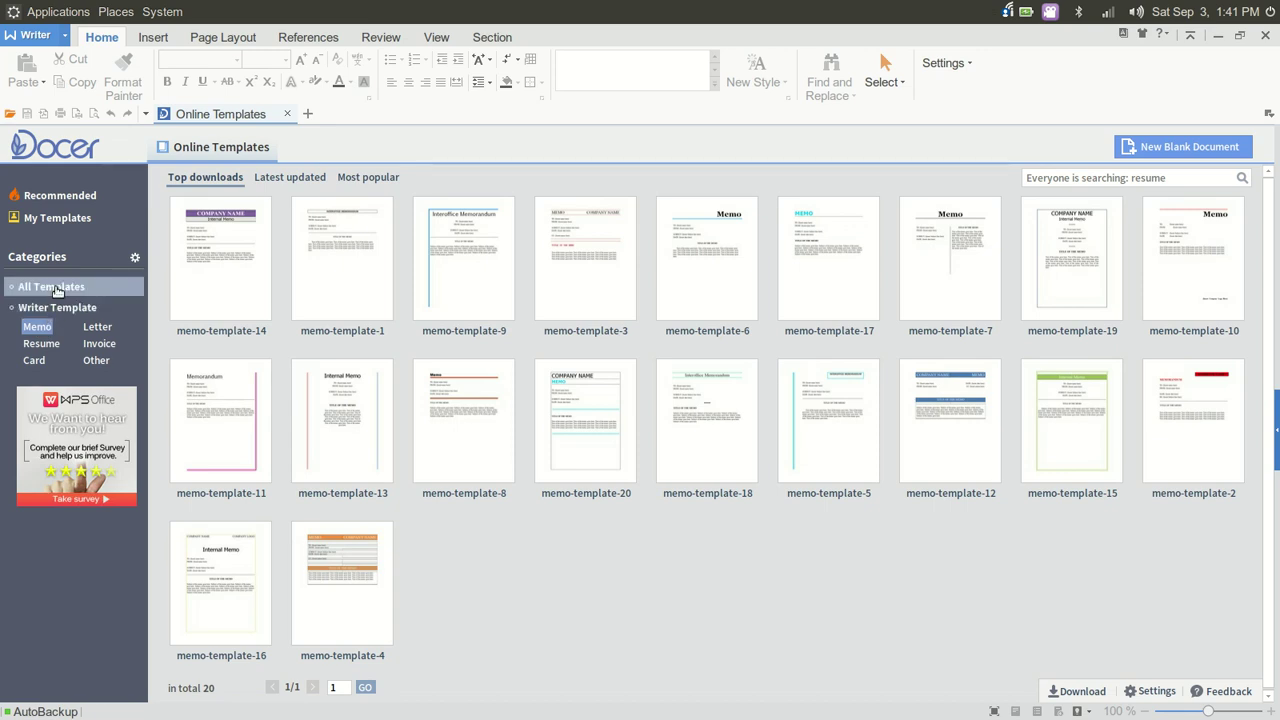
{"action": "left_click", "coordinate": [88, 330]}
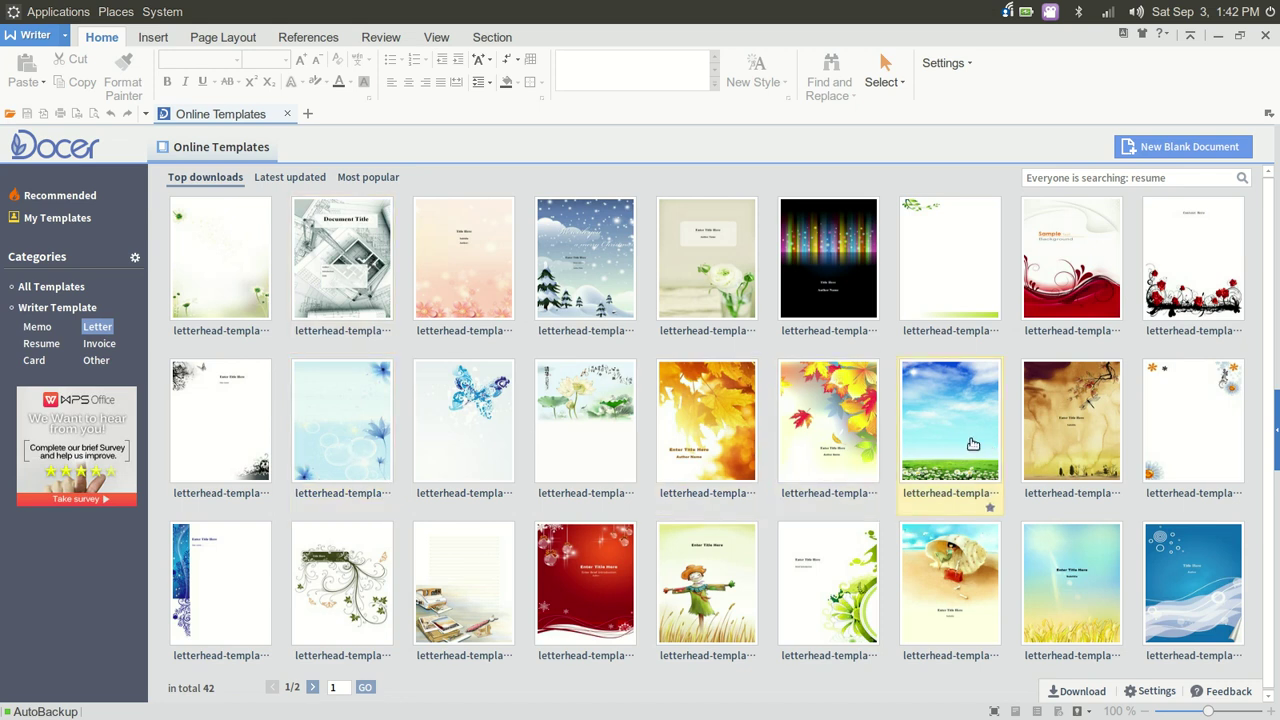
{"action": "left_click", "coordinate": [1175, 592]}
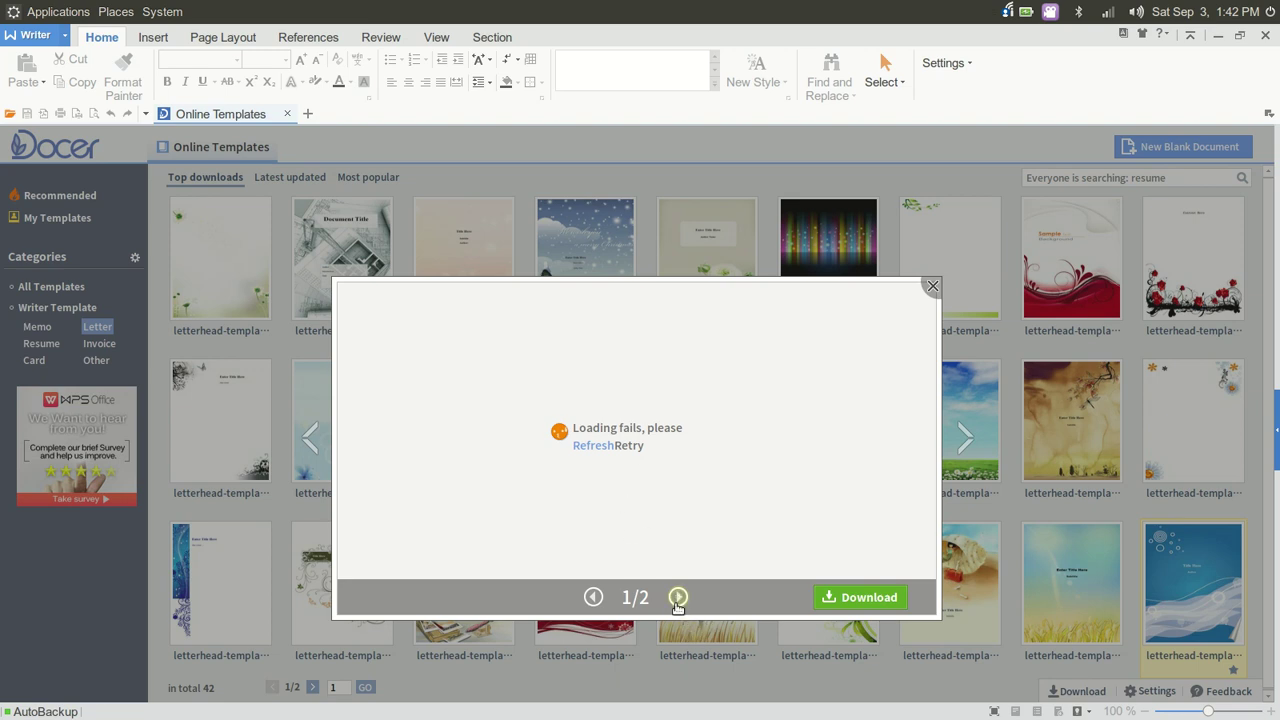
{"action": "left_click", "coordinate": [678, 598]}
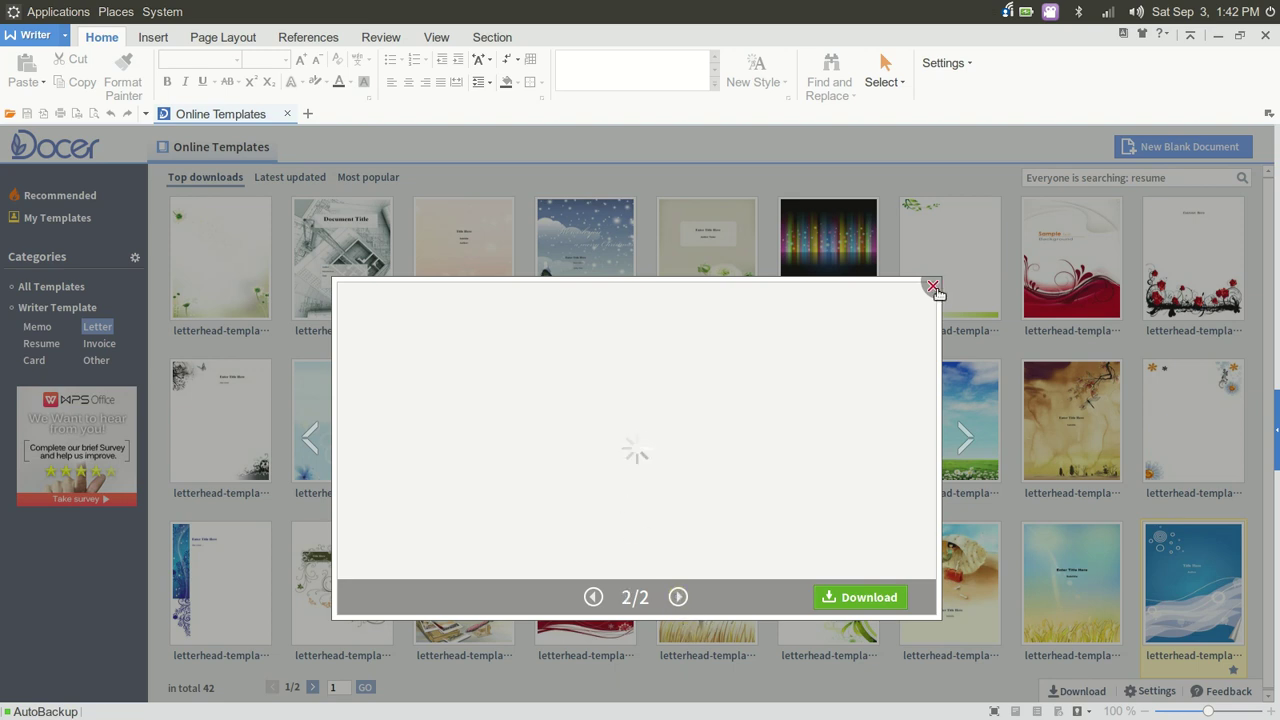
{"action": "left_click", "coordinate": [932, 287]}
{"action": "left_click", "coordinate": [362, 288]}
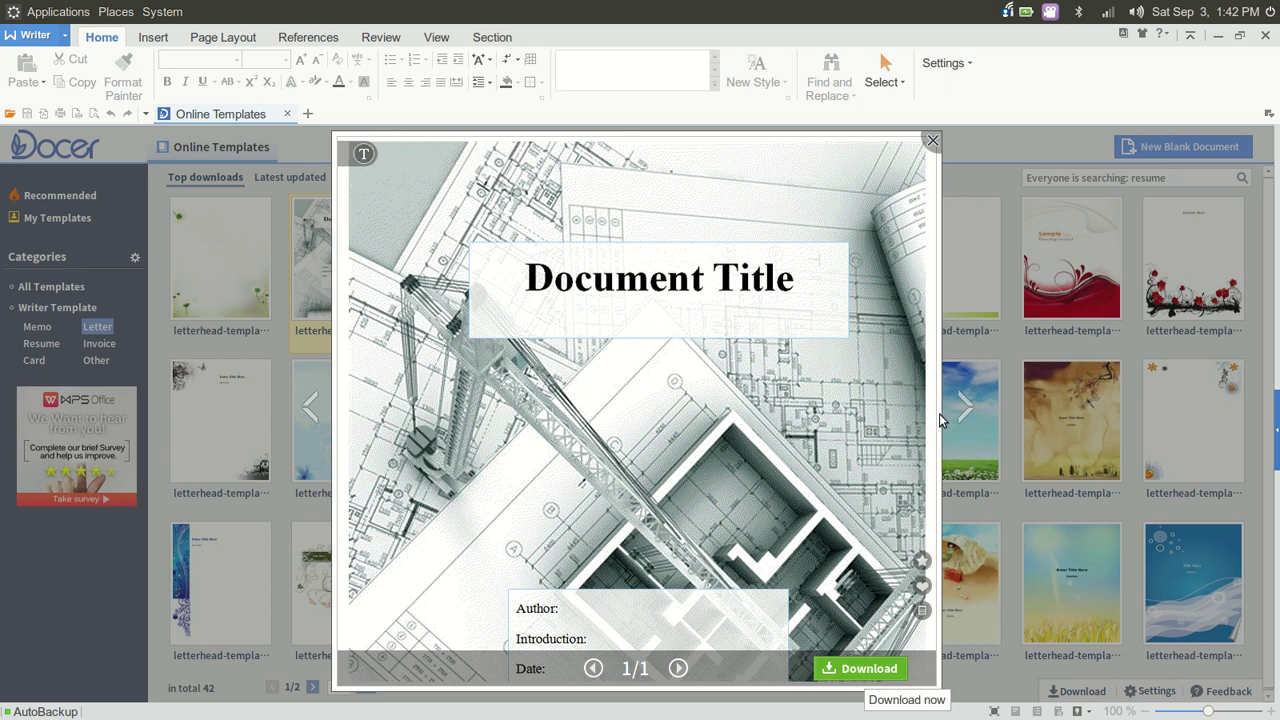
{"action": "left_click", "coordinate": [931, 140]}
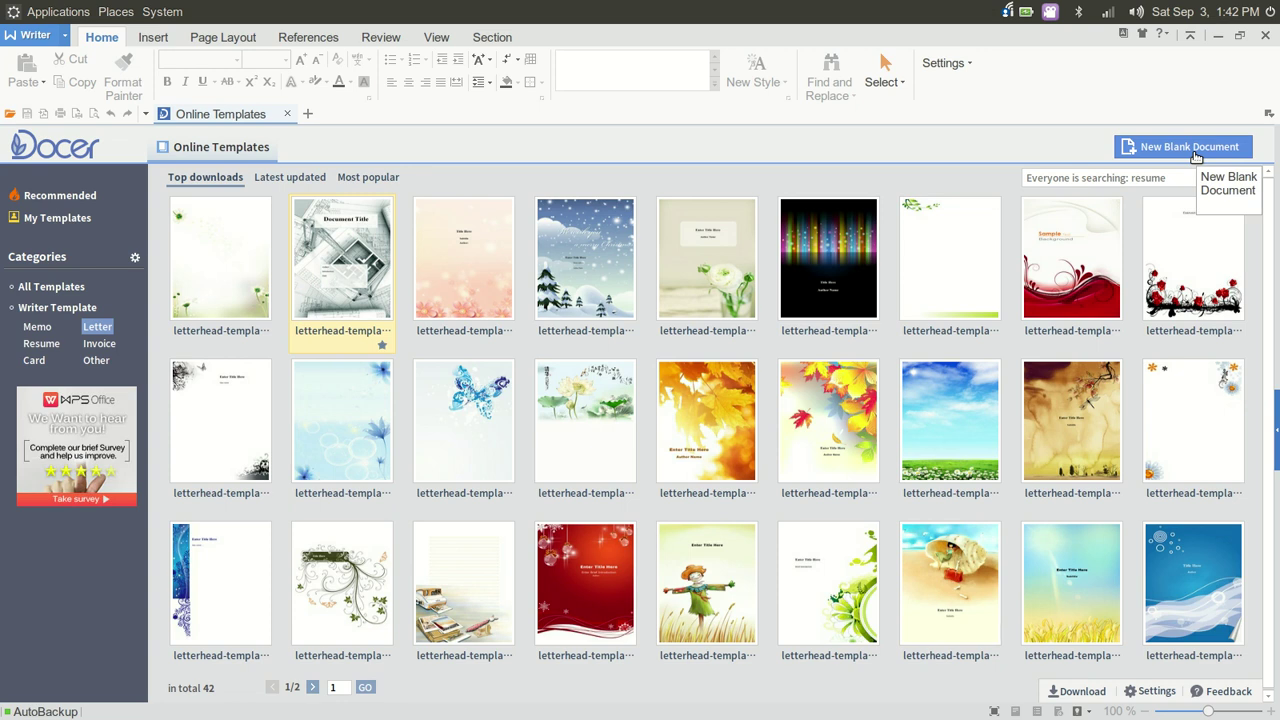
Create a new blank document, Document1, from the Online Templates page
{"action": "left_click", "coordinate": [1190, 147]}
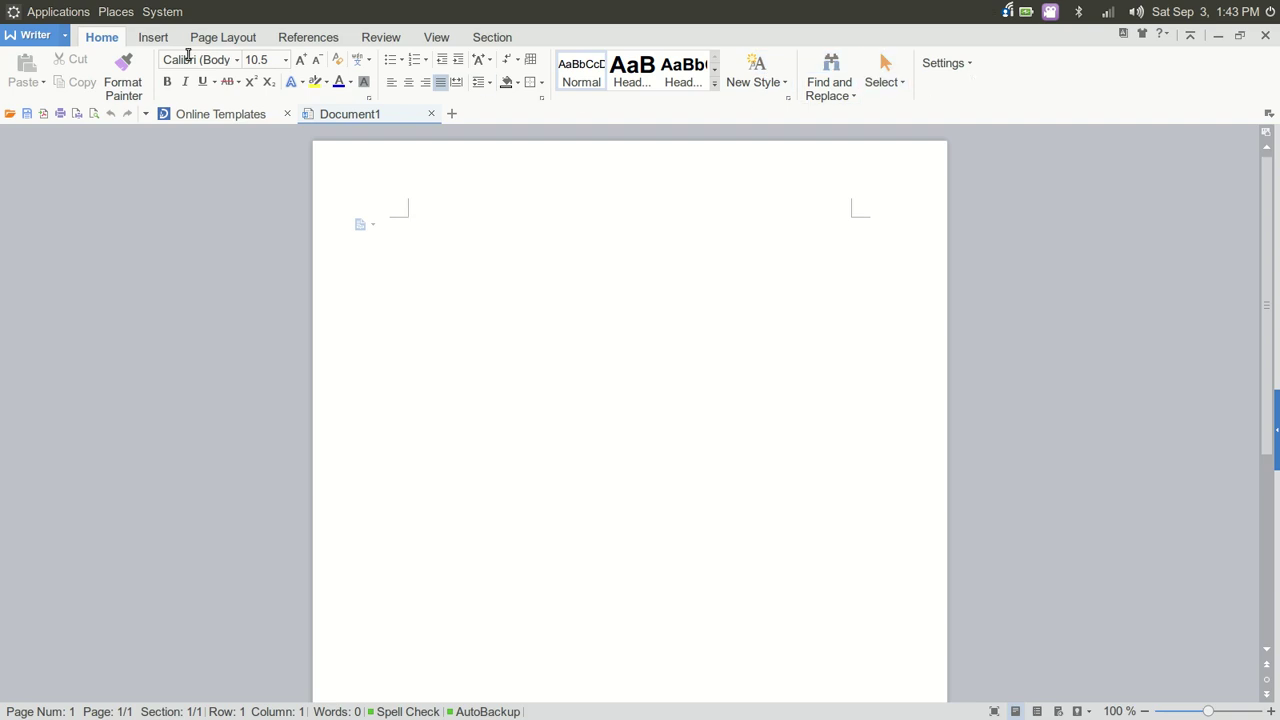
Look through the Insert, Page Layout, References, Review and View ribbon tabs in turn
{"action": "left_click", "coordinate": [163, 40]}
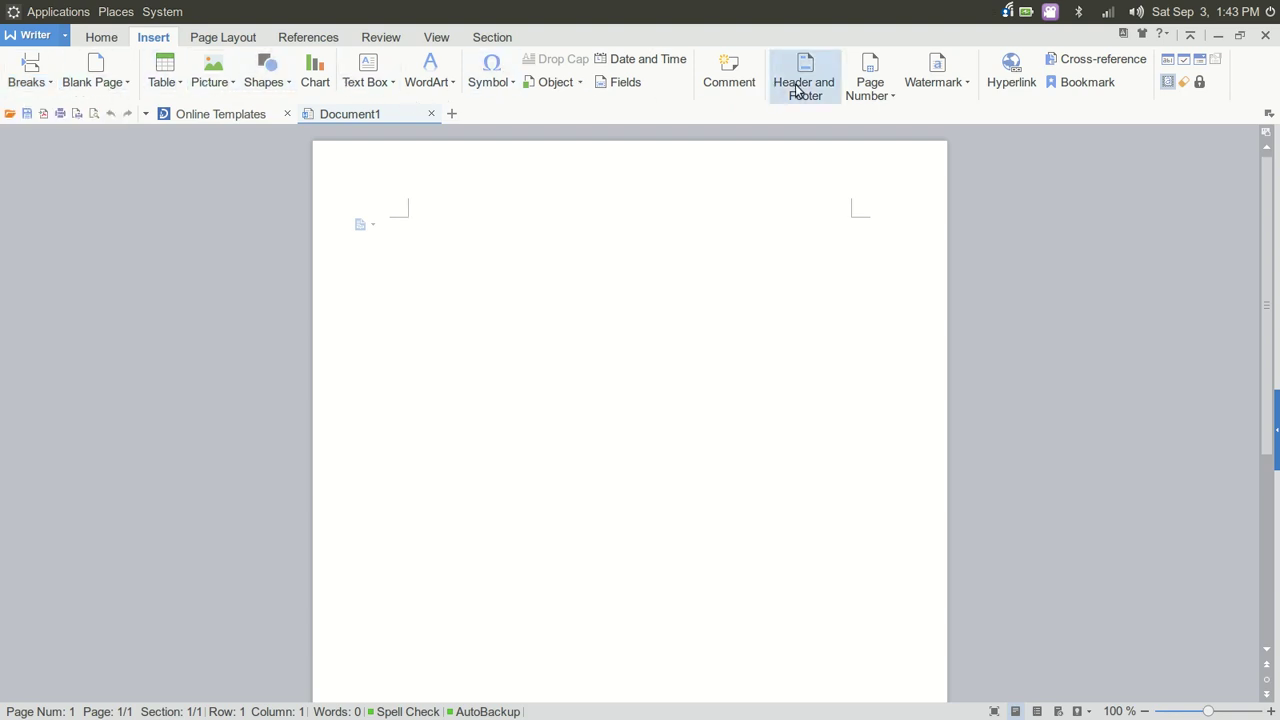
{"action": "left_click", "coordinate": [223, 39]}
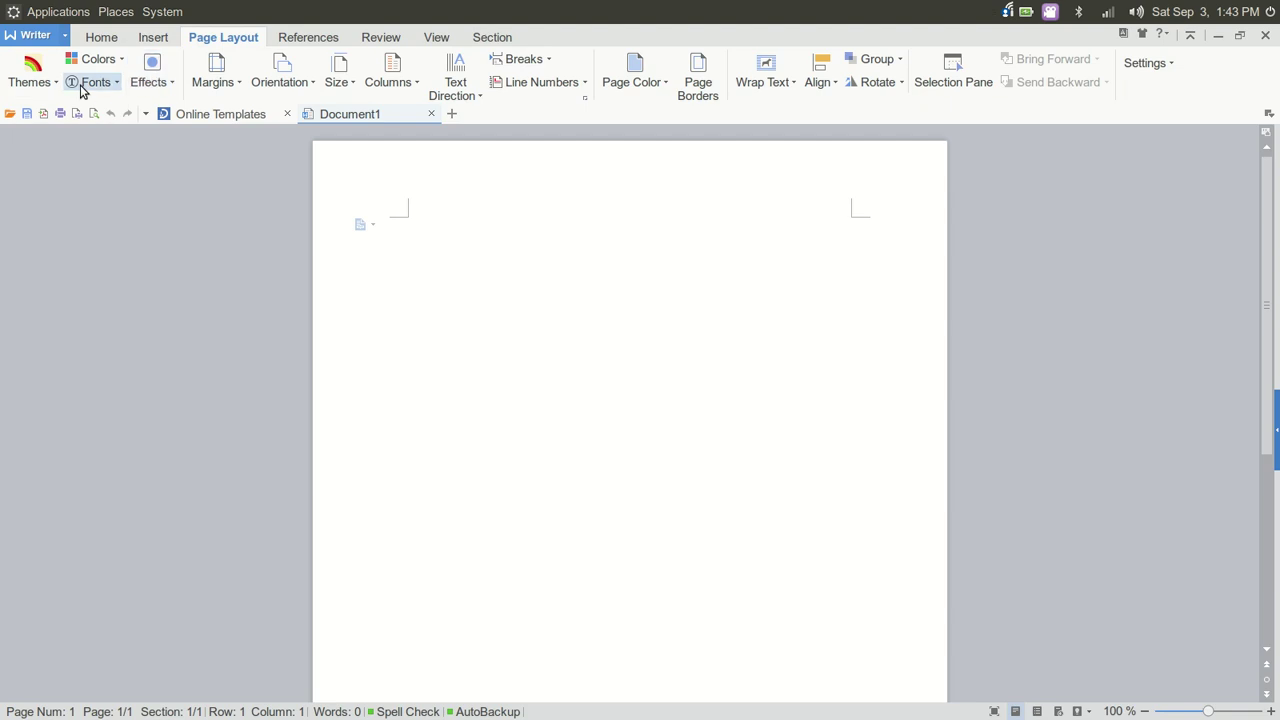
{"action": "left_click", "coordinate": [308, 38]}
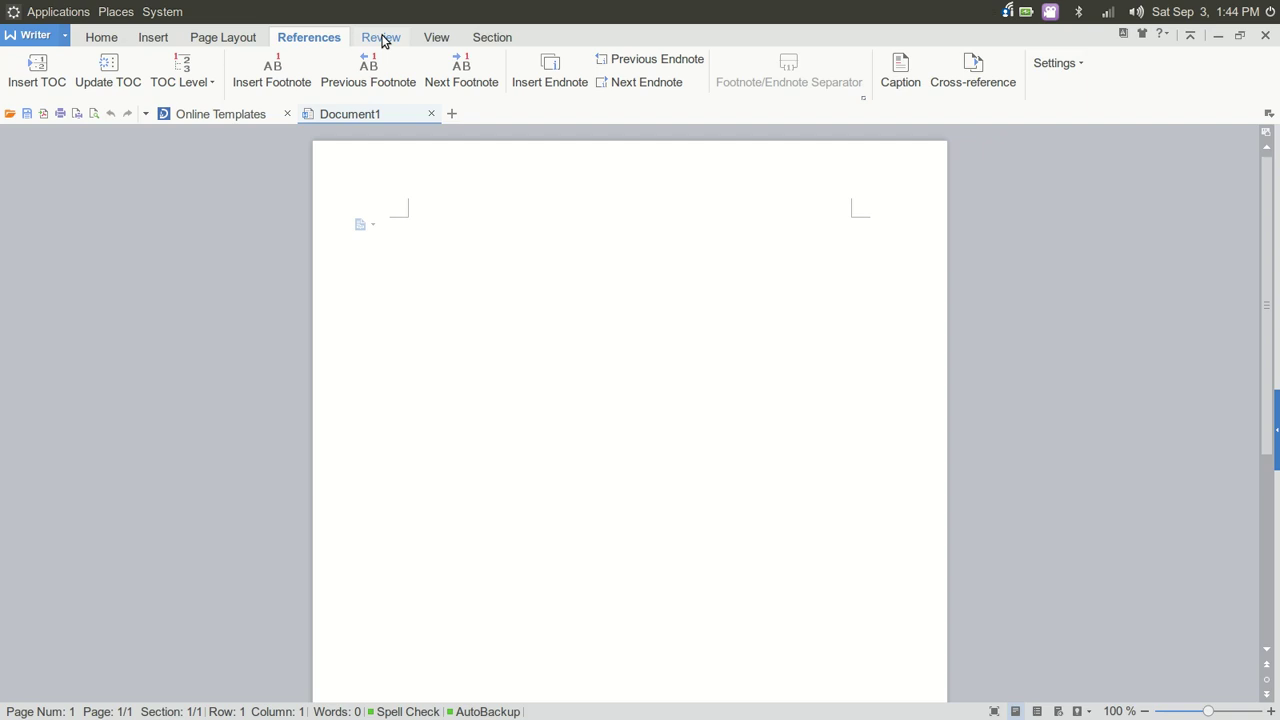
{"action": "left_click", "coordinate": [381, 38]}
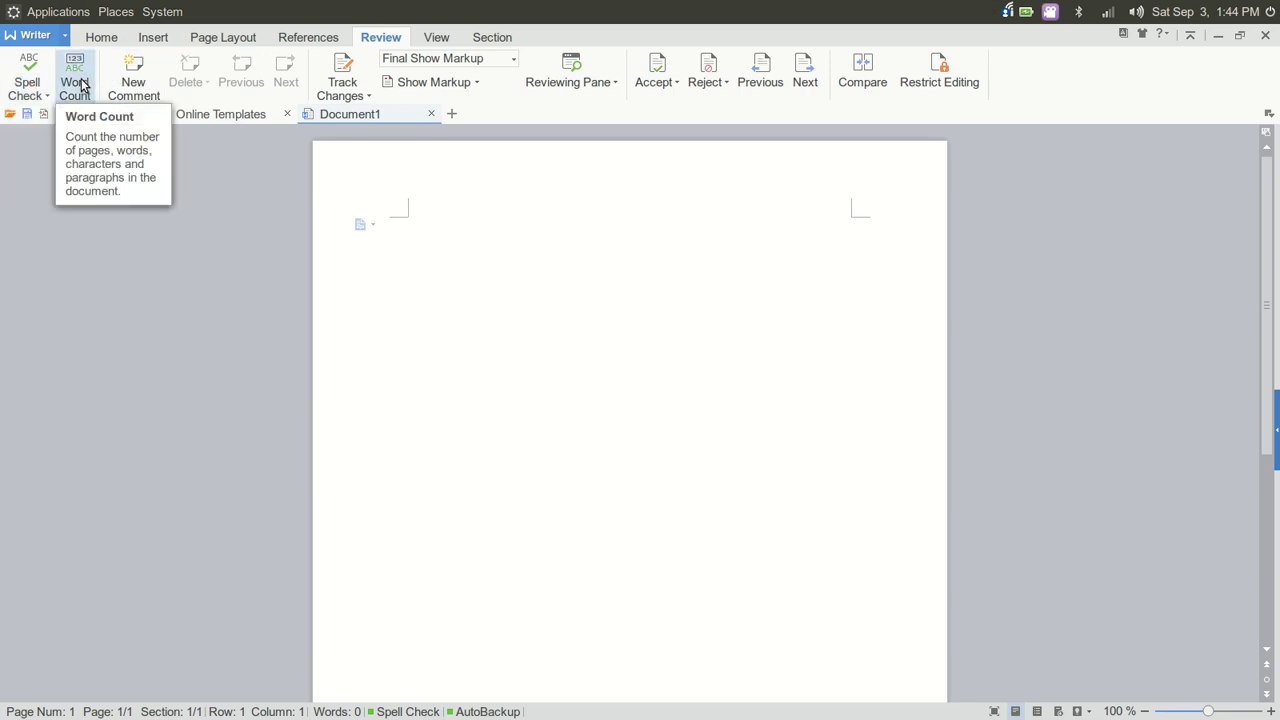
{"action": "left_click", "coordinate": [437, 39]}
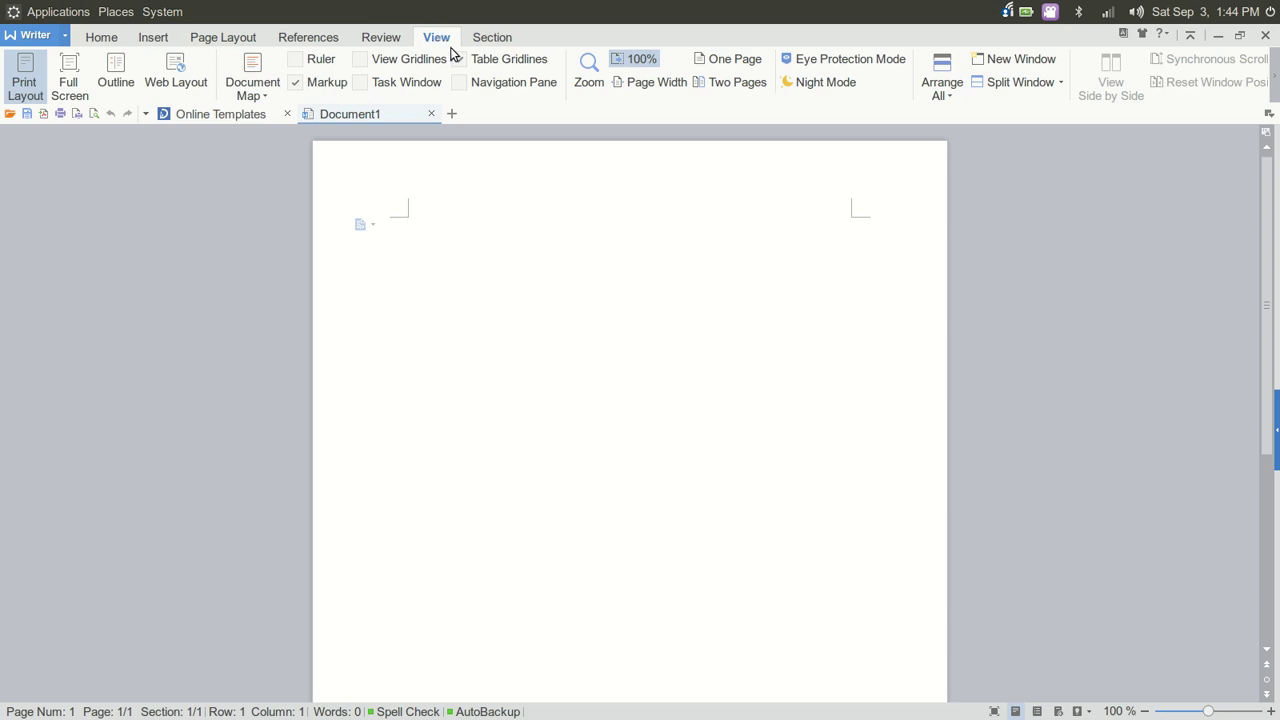
Try One Page, 100% and Full Screen views, then check Section and return to Home
{"action": "left_click", "coordinate": [717, 68]}
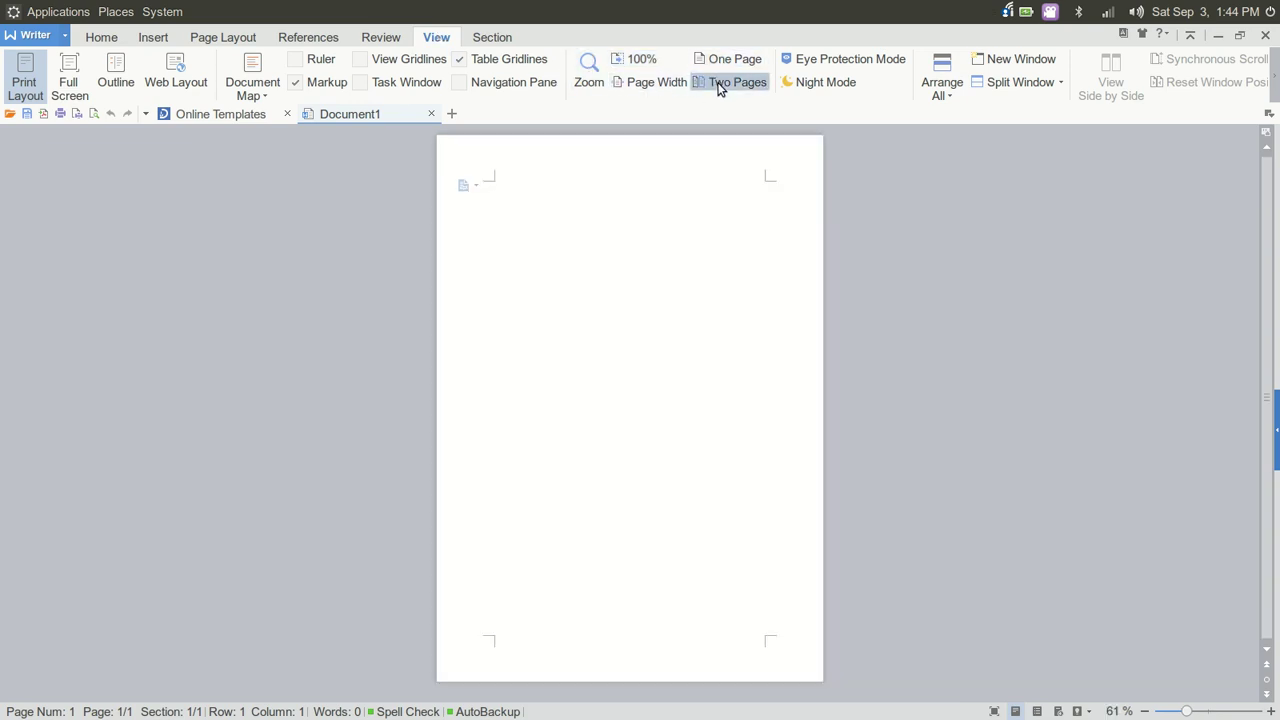
{"action": "left_click", "coordinate": [627, 62]}
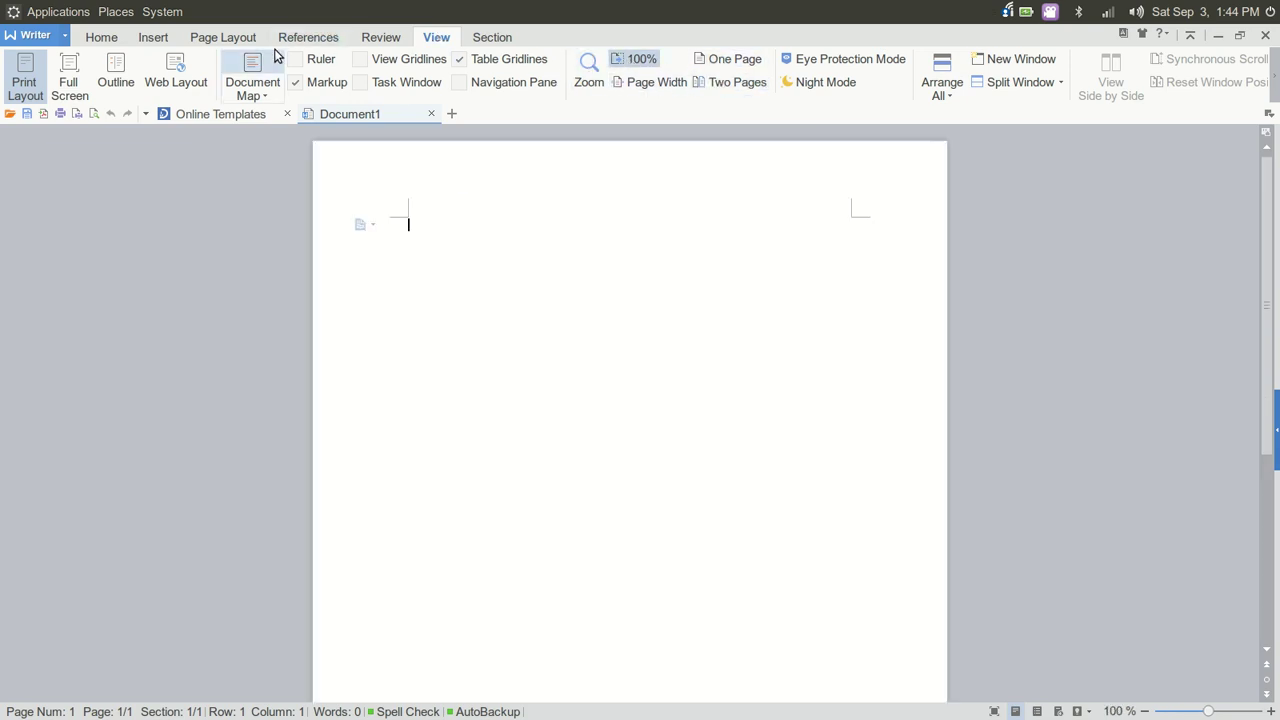
{"action": "left_click", "coordinate": [67, 74]}
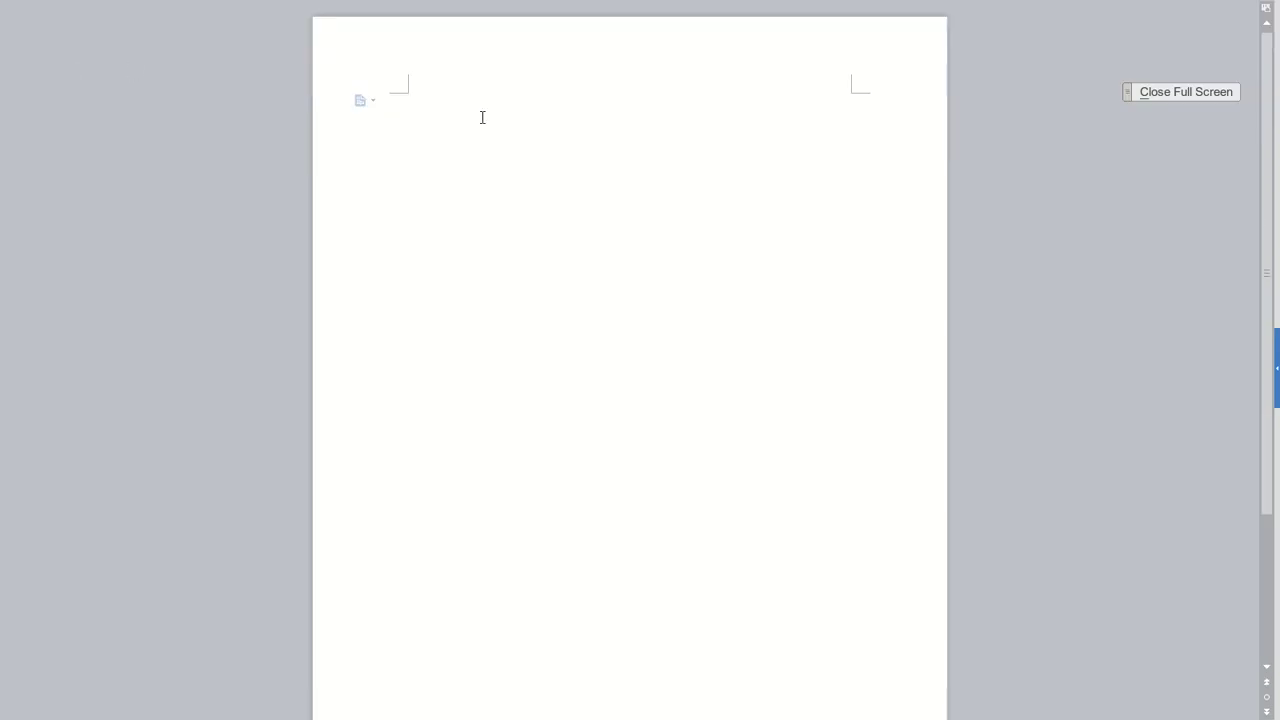
{"action": "left_click", "coordinate": [1186, 92]}
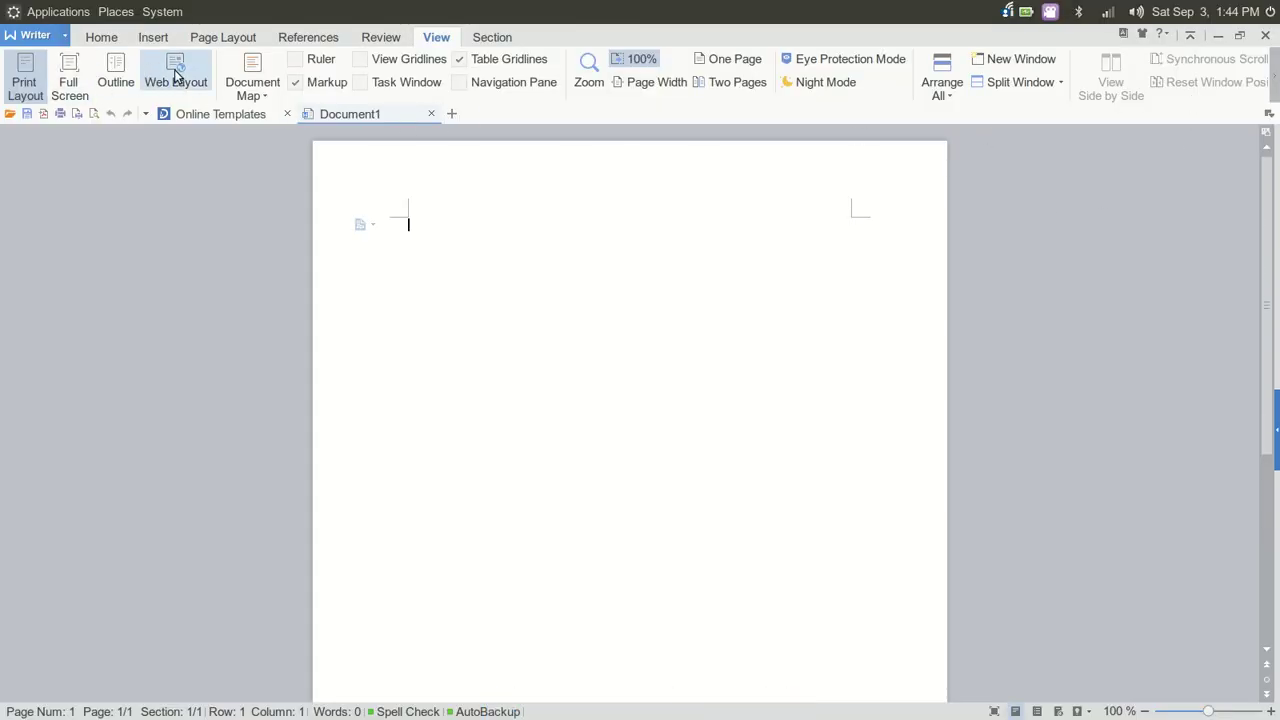
{"action": "left_click", "coordinate": [504, 40]}
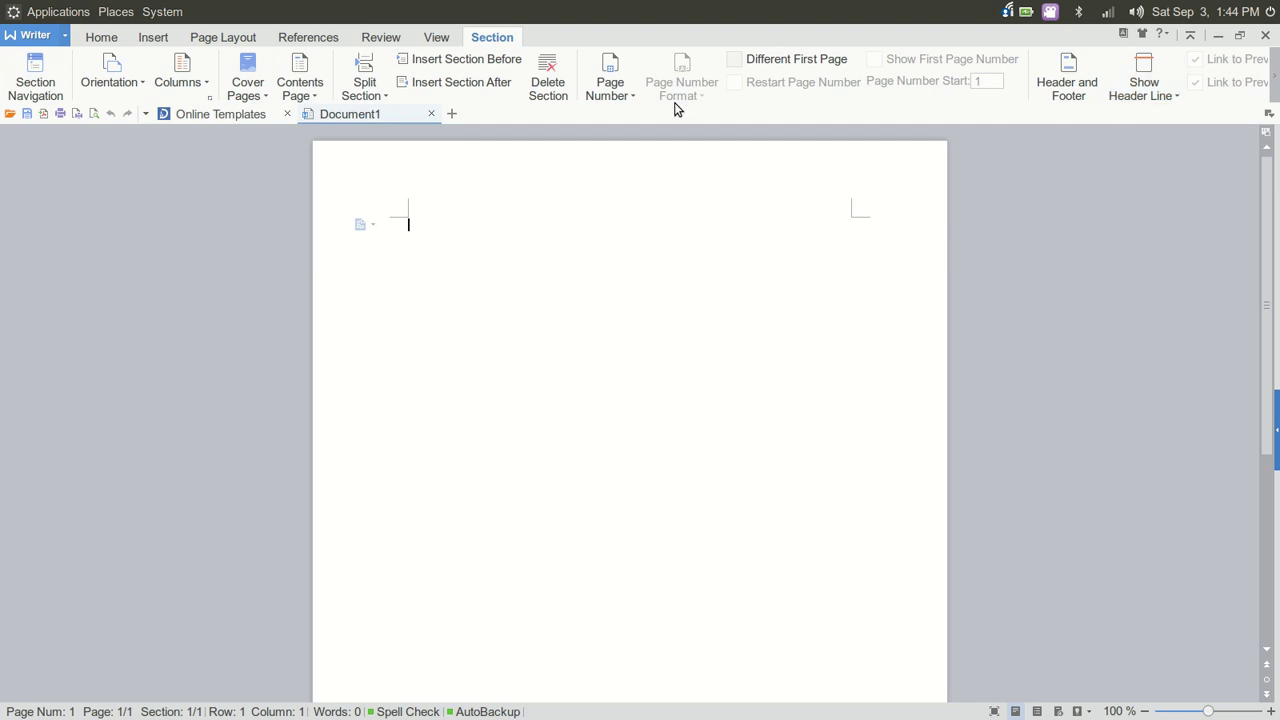
{"action": "left_click", "coordinate": [104, 40]}
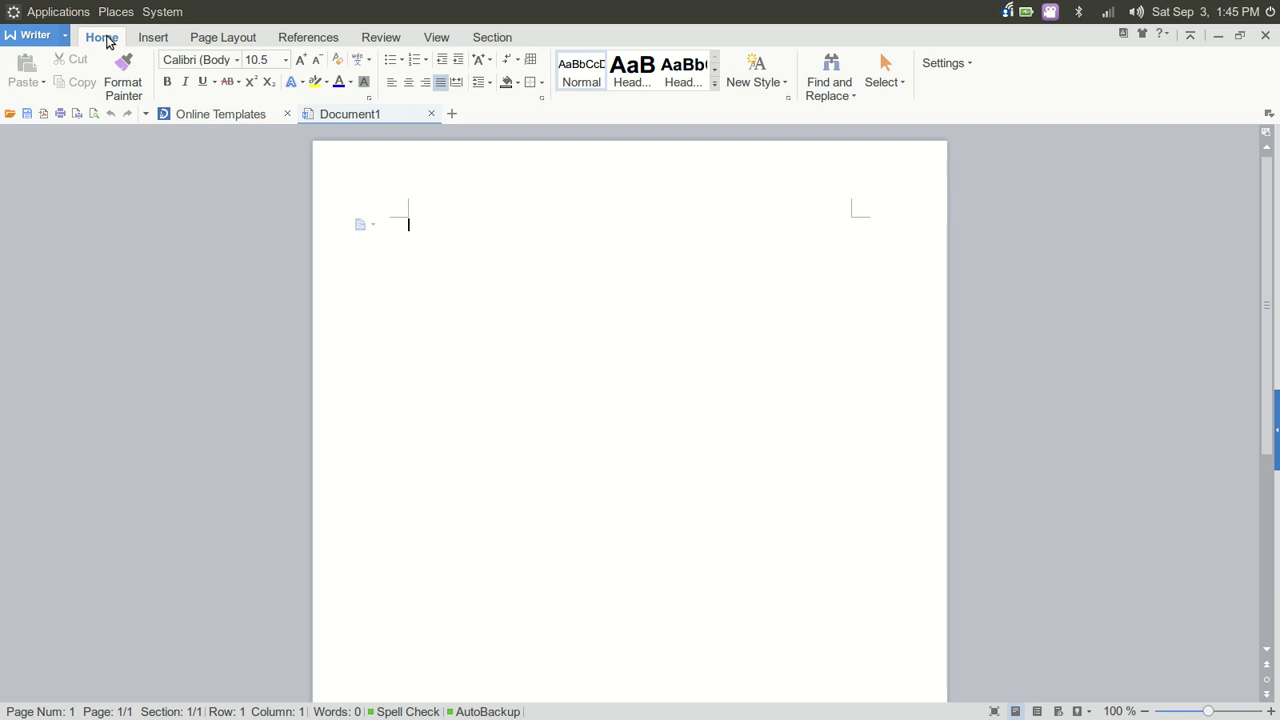
Set the typing font to Arial and the font size to 14
{"action": "left_click", "coordinate": [238, 61]}
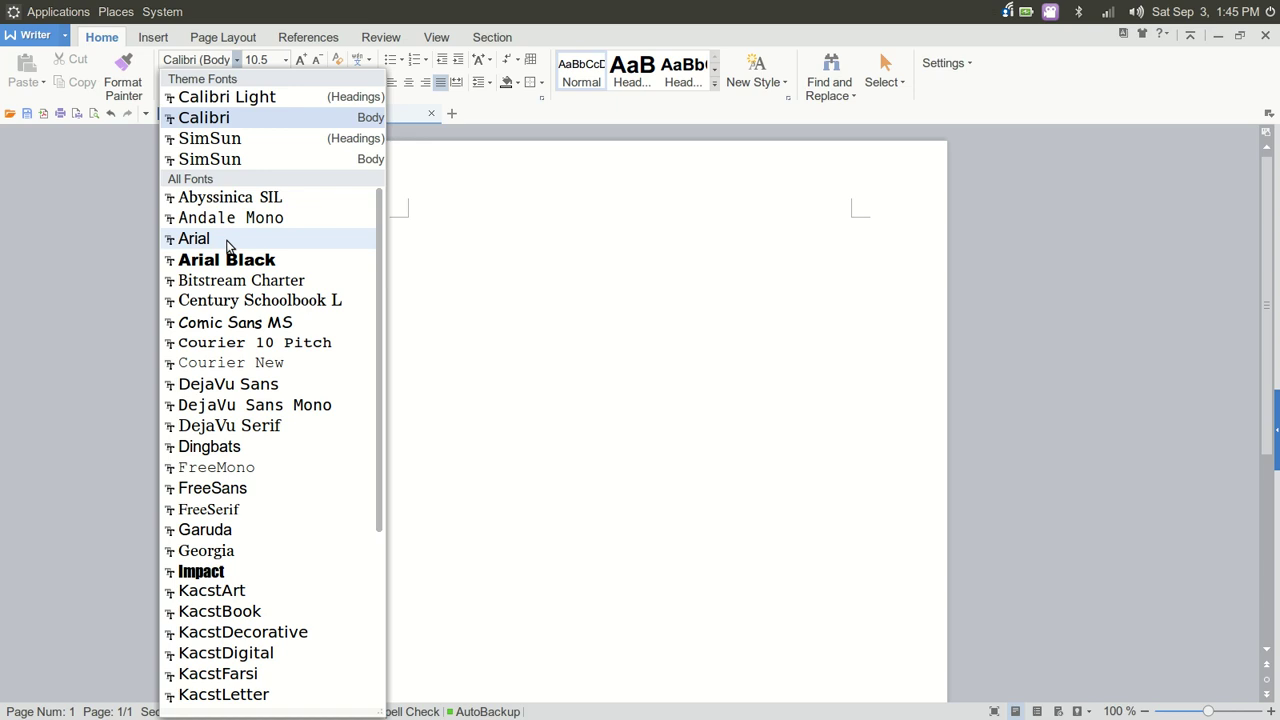
{"action": "scroll", "coordinate": [227, 245], "scroll_direction": "down", "scroll_amount": 2}
{"action": "scroll", "coordinate": [227, 245], "scroll_direction": "up", "scroll_amount": 2}
{"action": "left_click", "coordinate": [227, 243]}
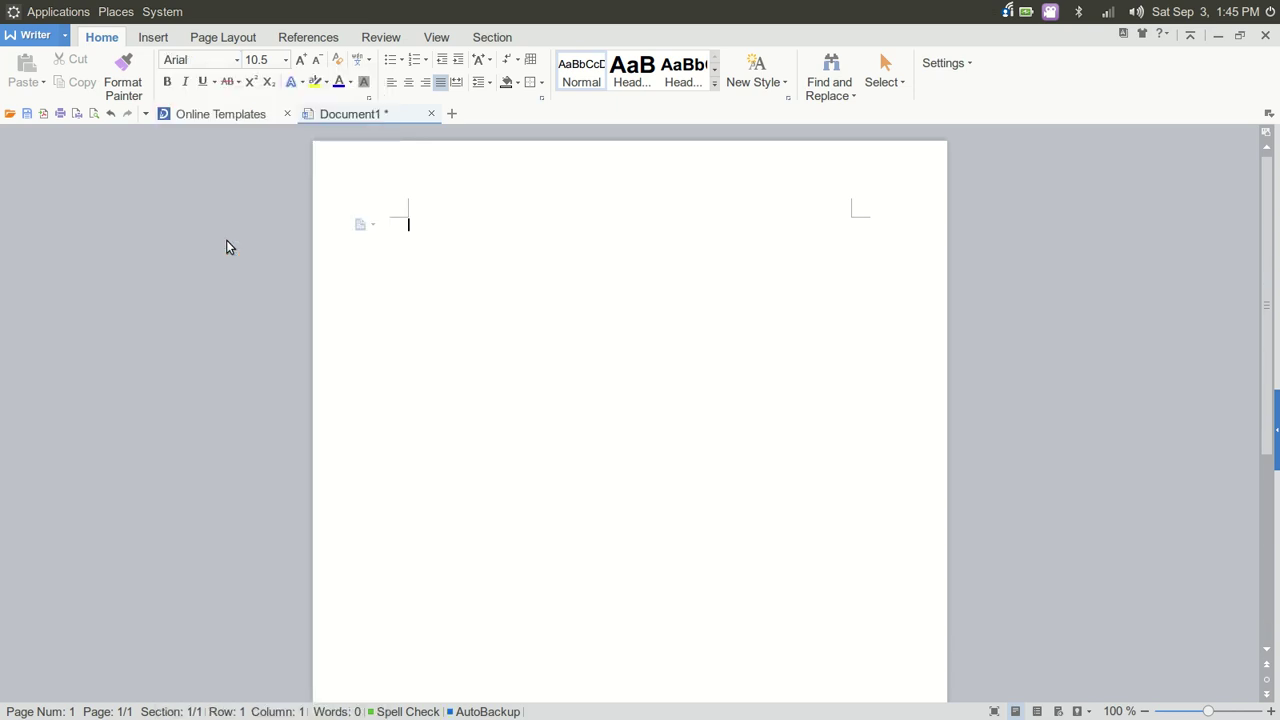
{"action": "left_click", "coordinate": [284, 60]}
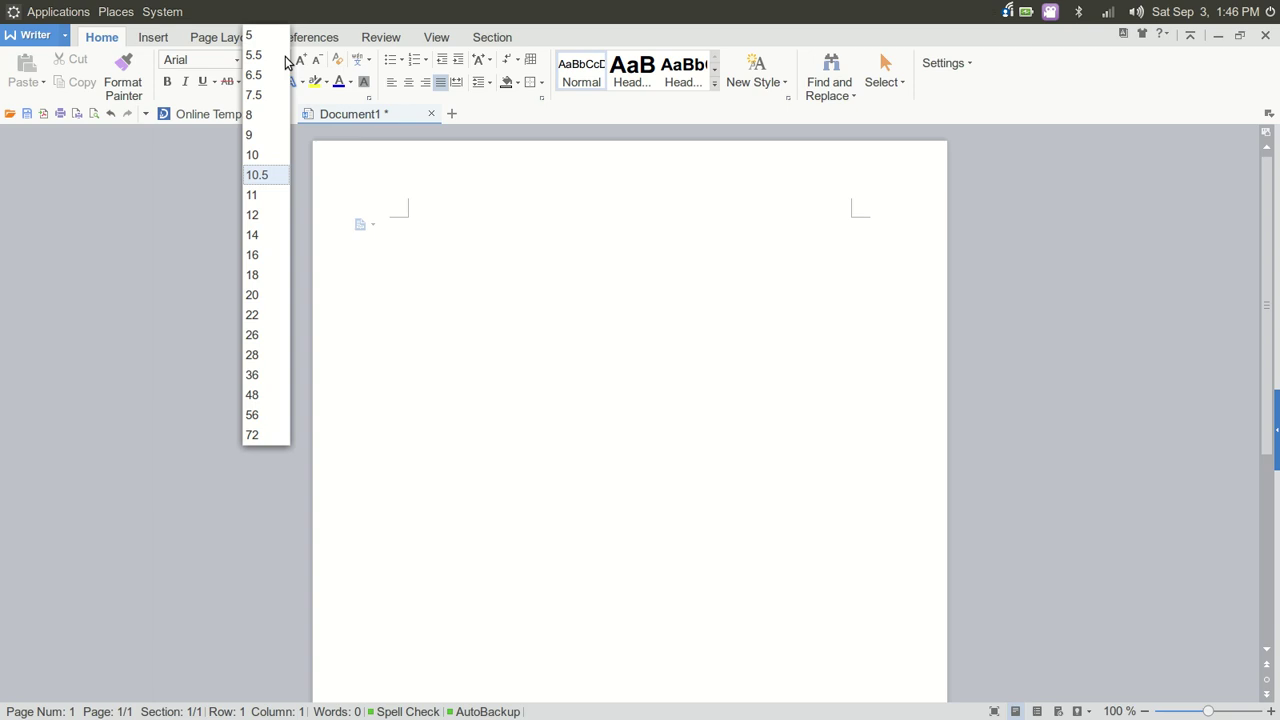
{"action": "left_click", "coordinate": [256, 216]}
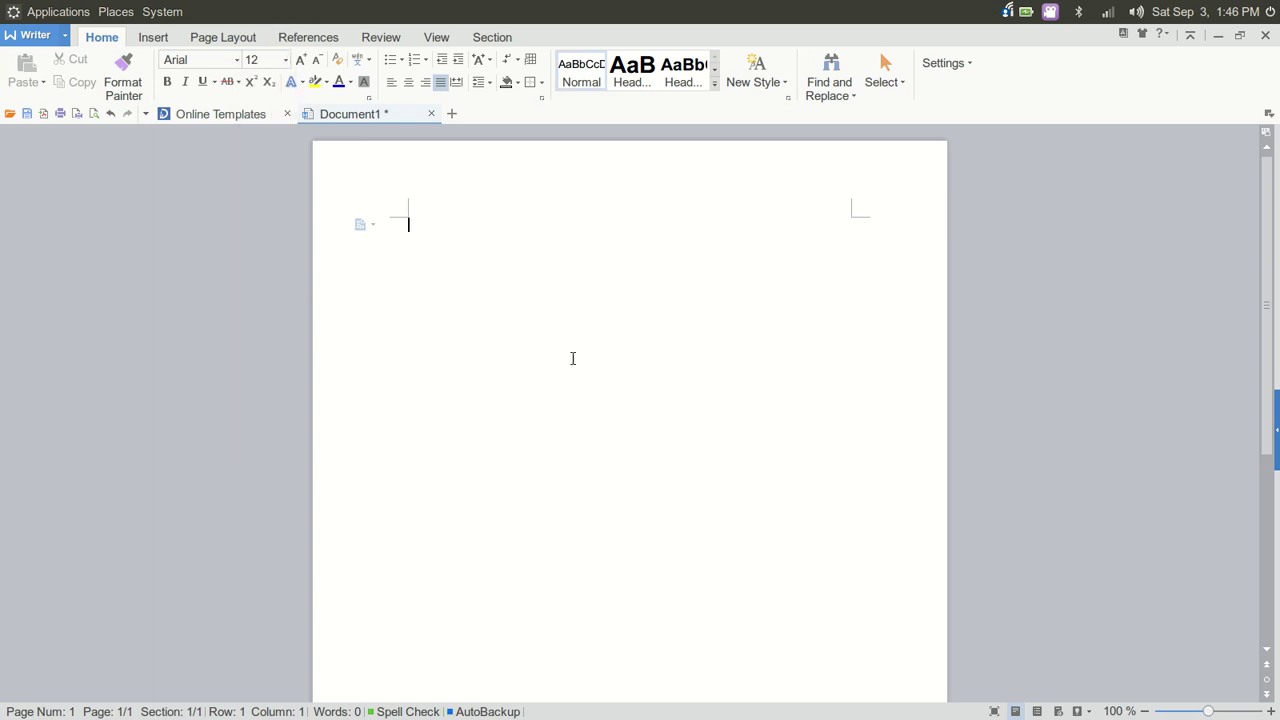
{"action": "left_click", "coordinate": [286, 60]}
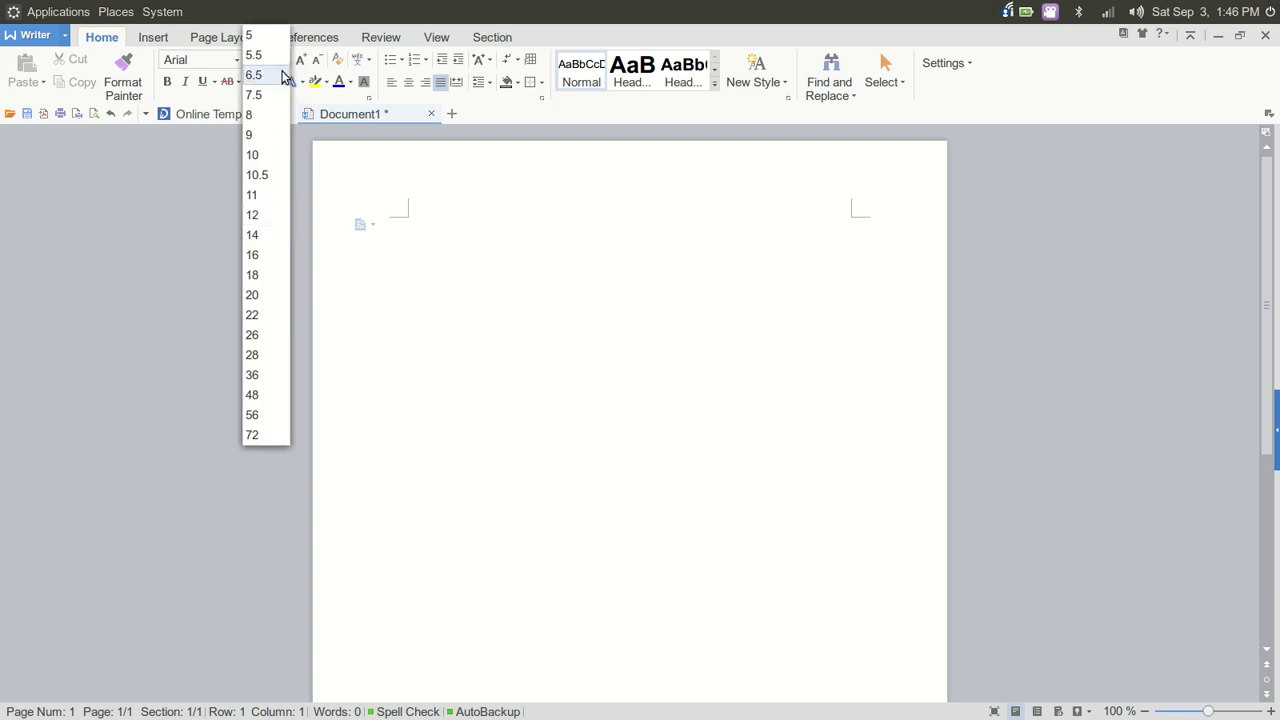
{"action": "left_click", "coordinate": [253, 246]}
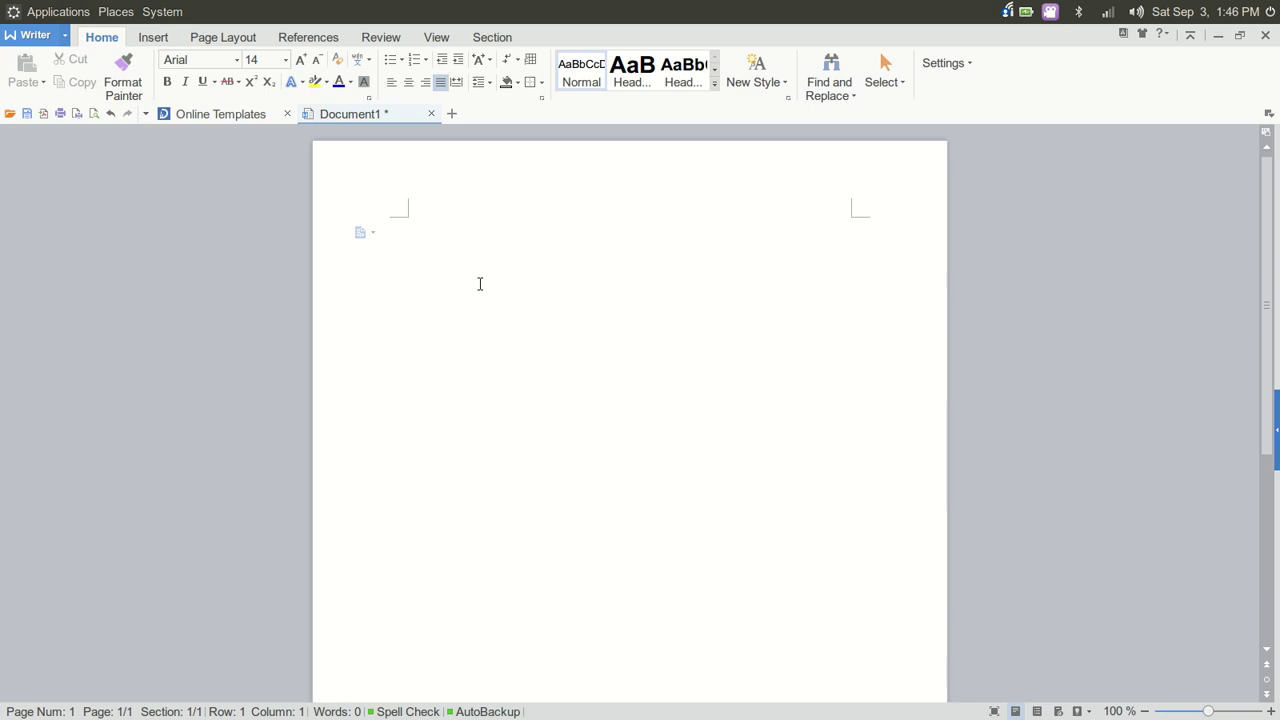
Type 'Test word or two' on the first line and select it
{"action": "type", "text": "Tes"}
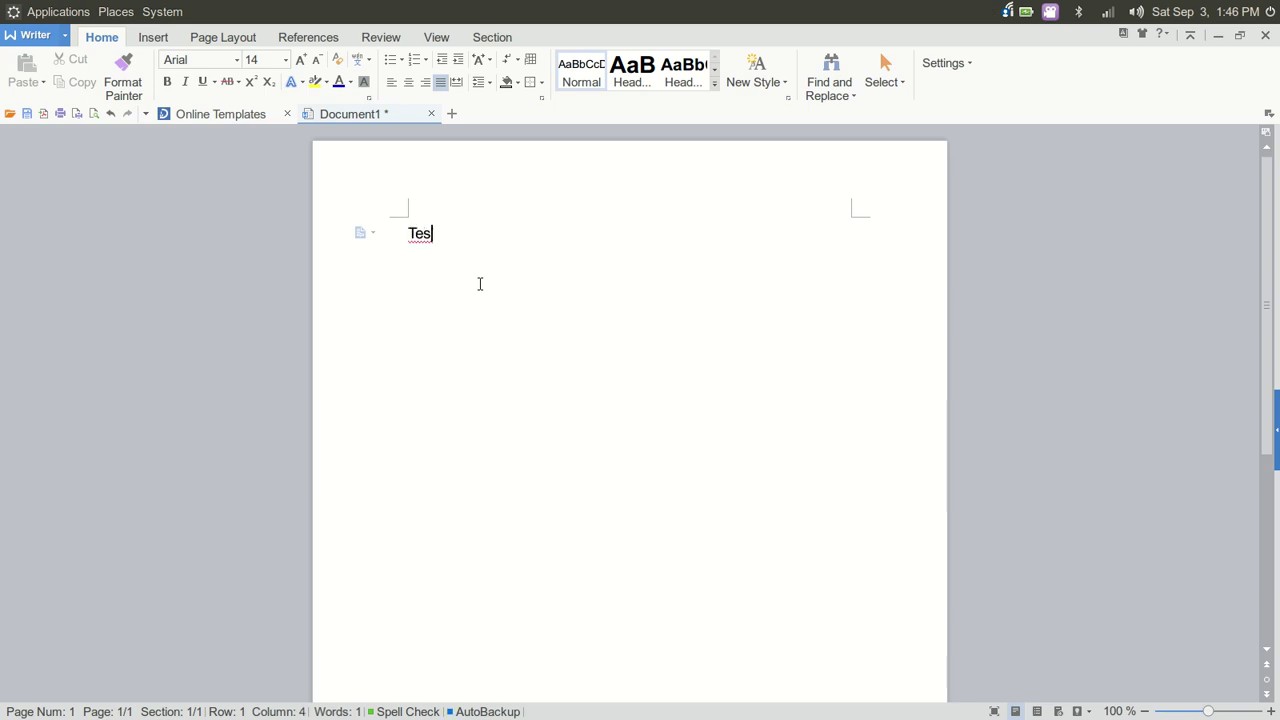
{"action": "type", "text": "t wor"}
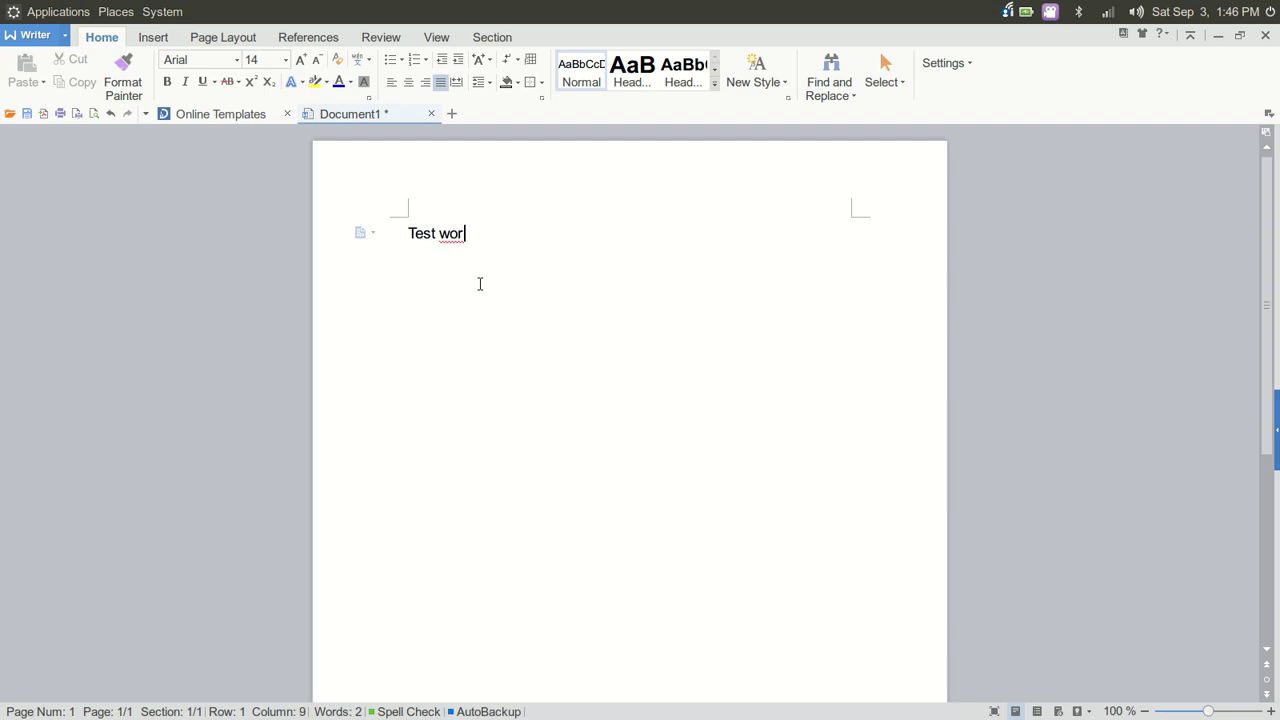
{"action": "type", "text": "d or two"}
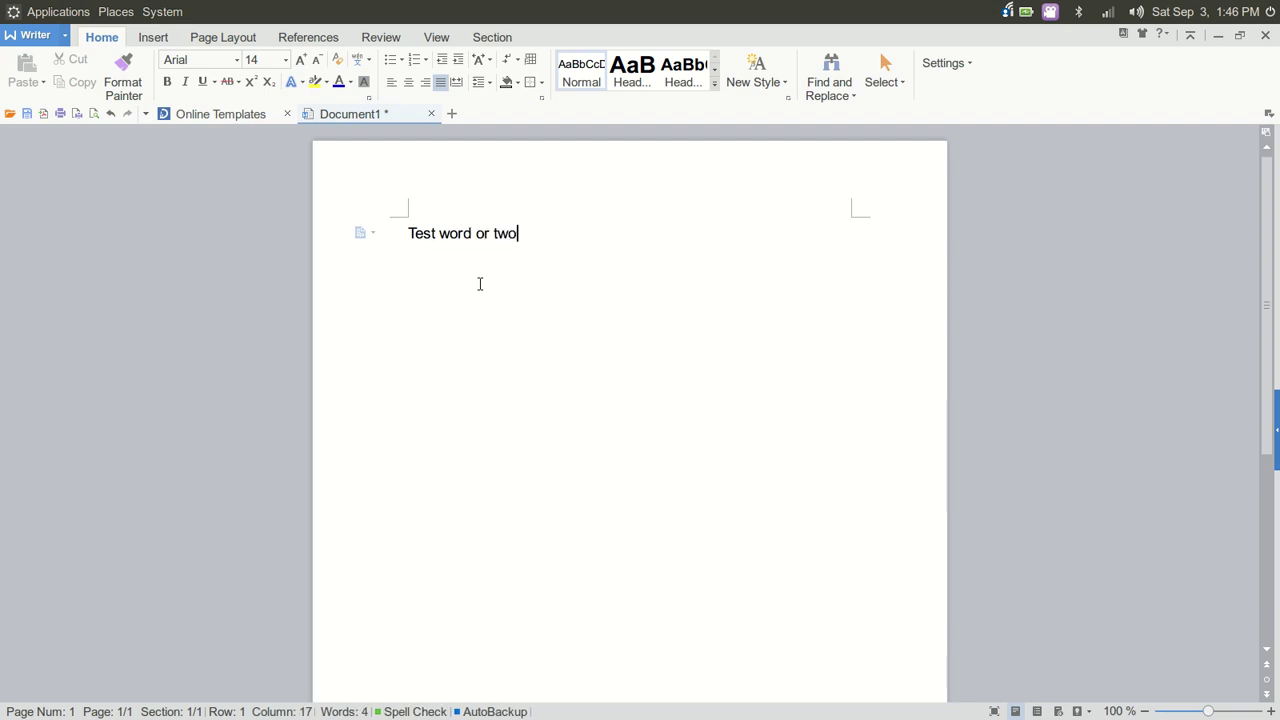
{"action": "left_click_drag", "start_coordinate": [407, 232], "coordinate": [522, 233]}
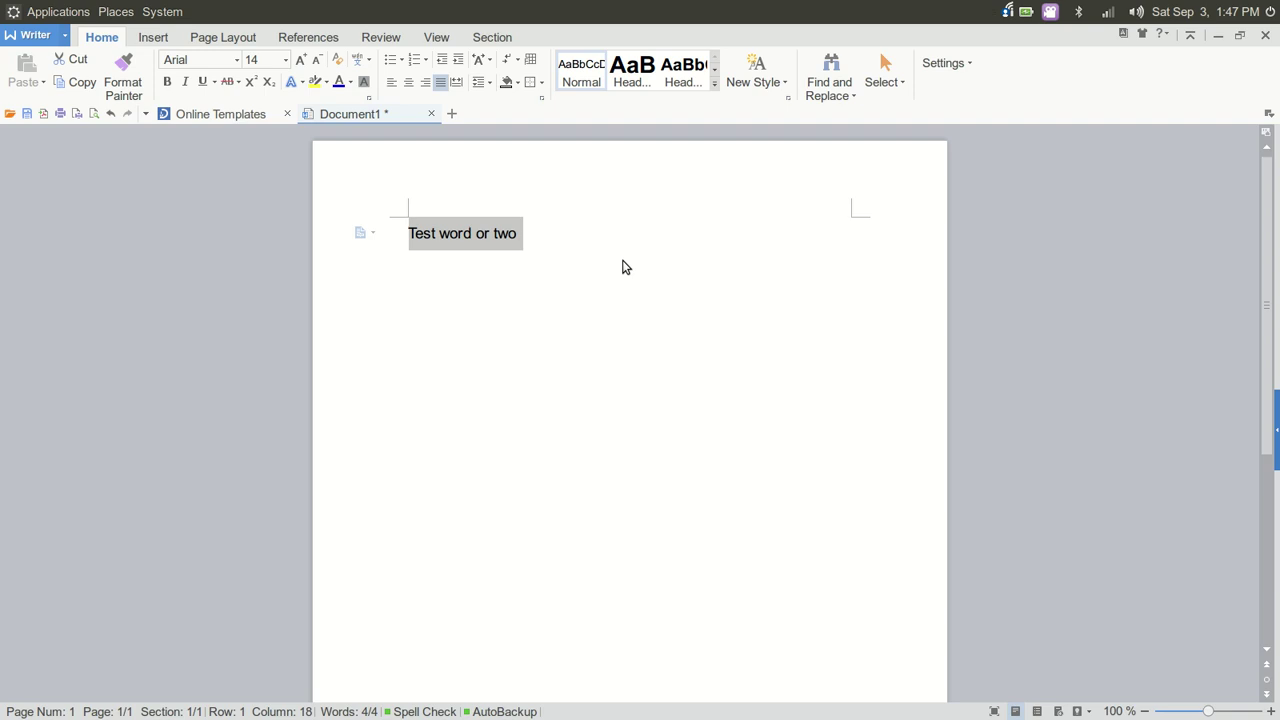
Select the line and try Bold, Italic and Underline, leaving none applied
{"action": "left_click", "coordinate": [535, 245]}
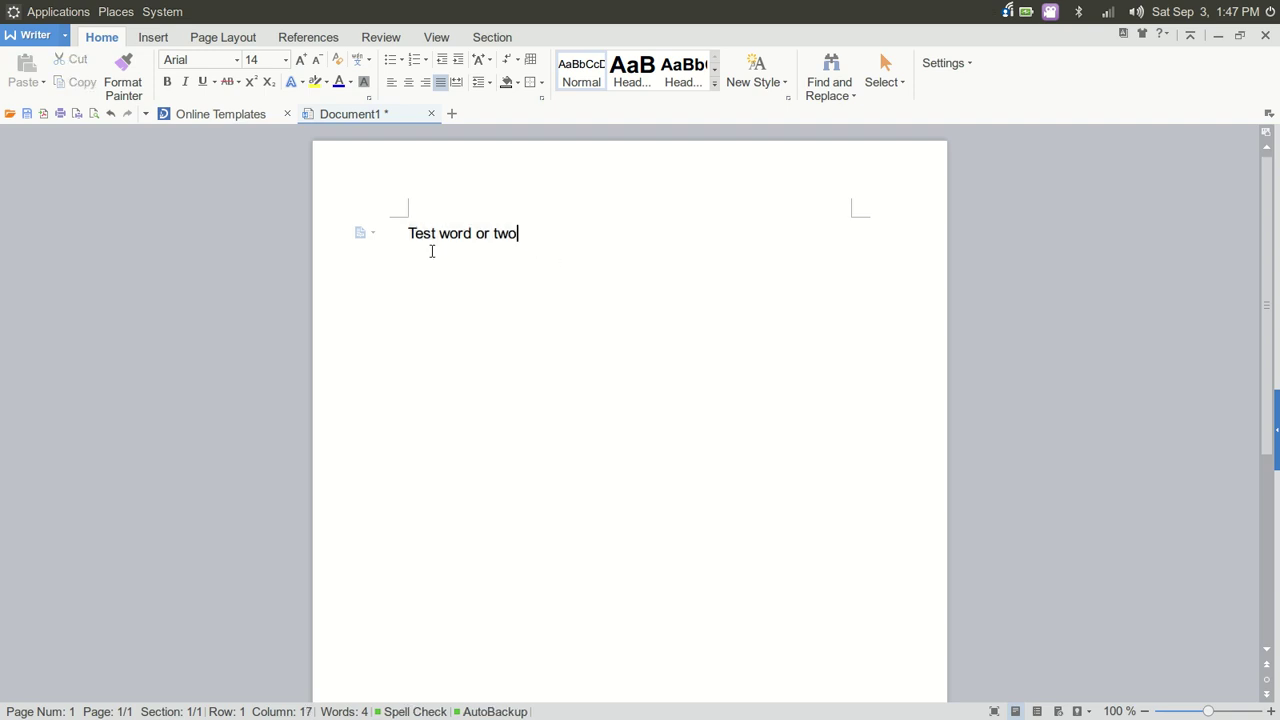
{"action": "left_click_drag", "start_coordinate": [404, 233], "coordinate": [520, 233]}
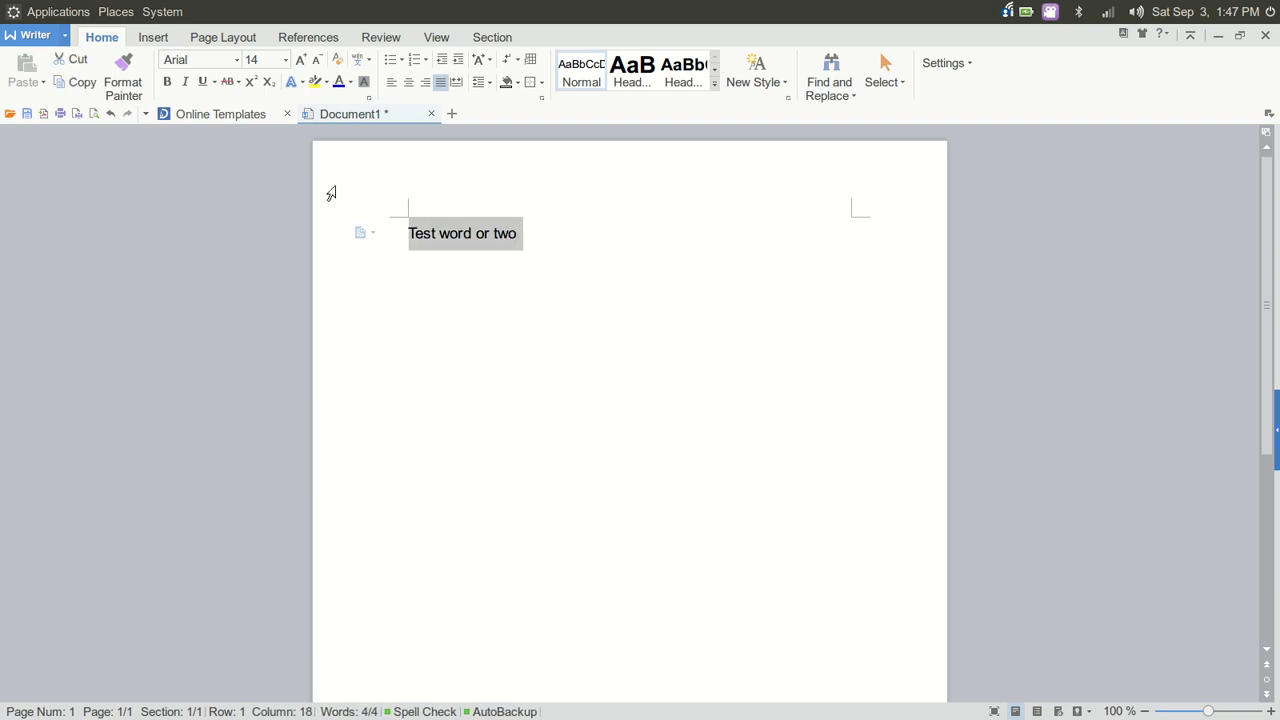
{"action": "left_click", "coordinate": [175, 91]}
{"action": "left_click", "coordinate": [177, 91]}
{"action": "left_click", "coordinate": [186, 87]}
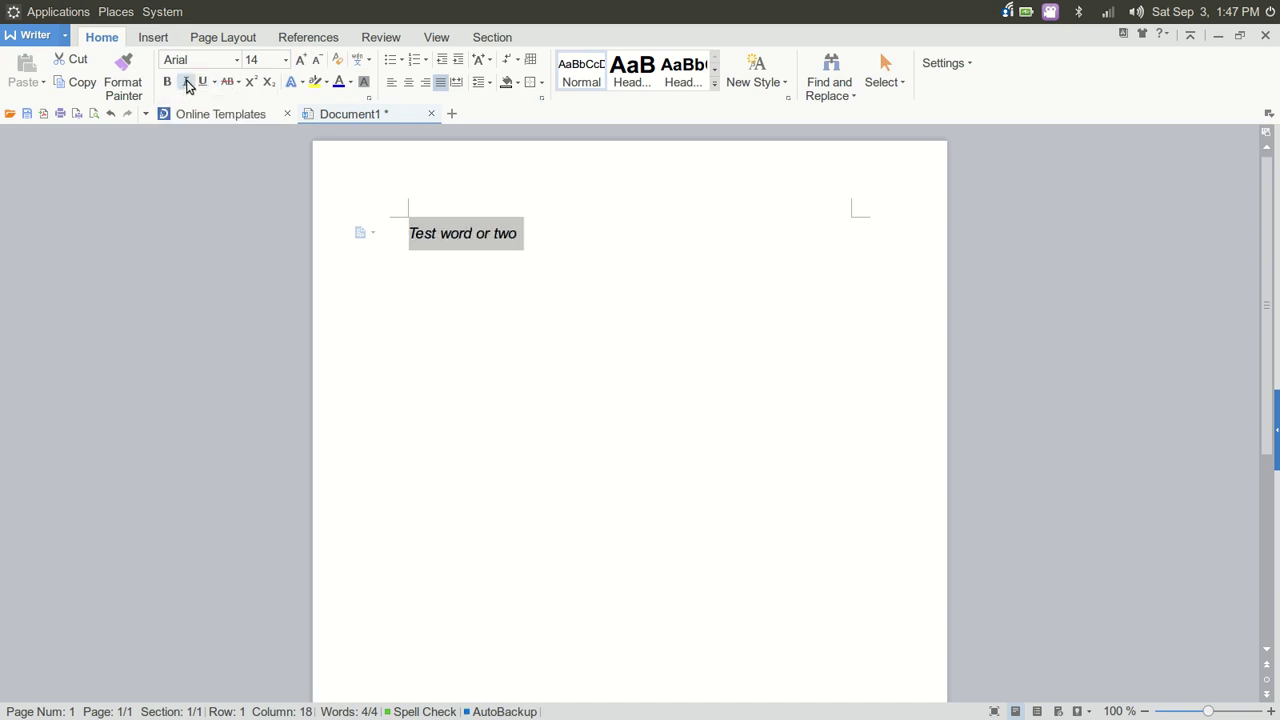
{"action": "left_click", "coordinate": [186, 86]}
{"action": "left_click", "coordinate": [201, 83]}
{"action": "left_click", "coordinate": [201, 83]}
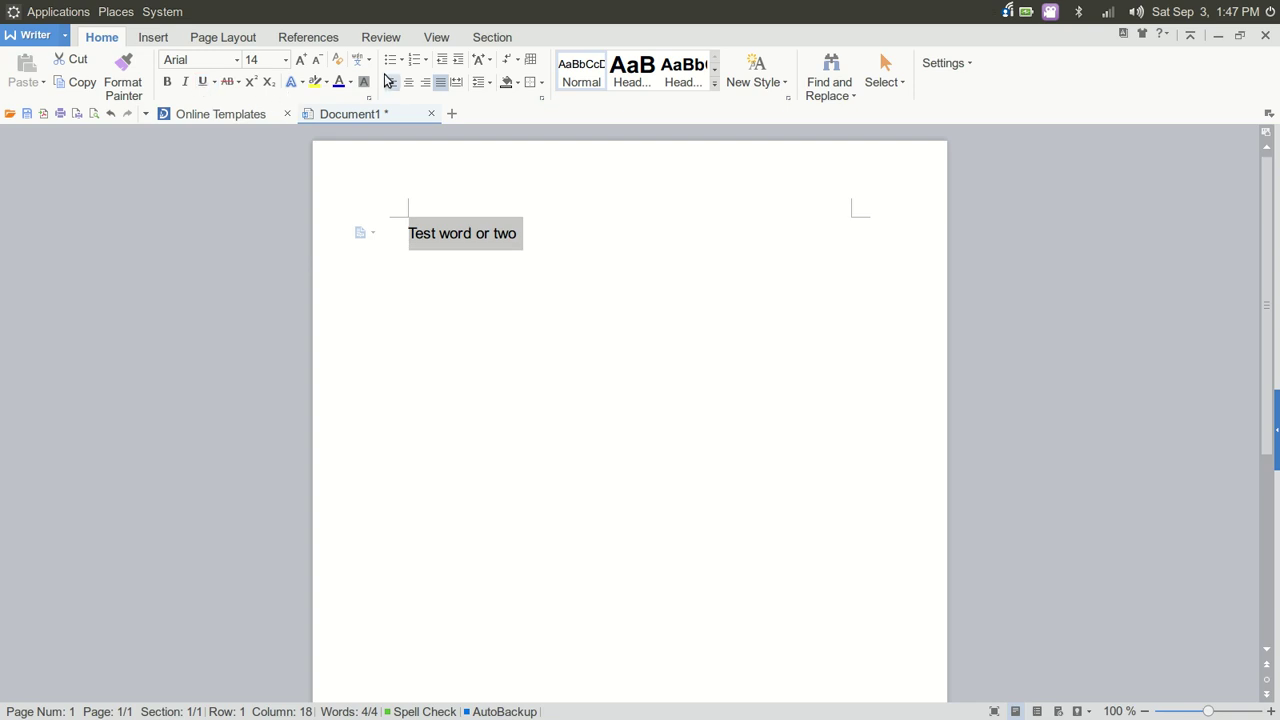
Colour the line dark blue, make it bold, and start a new line below
{"action": "left_click", "coordinate": [350, 82]}
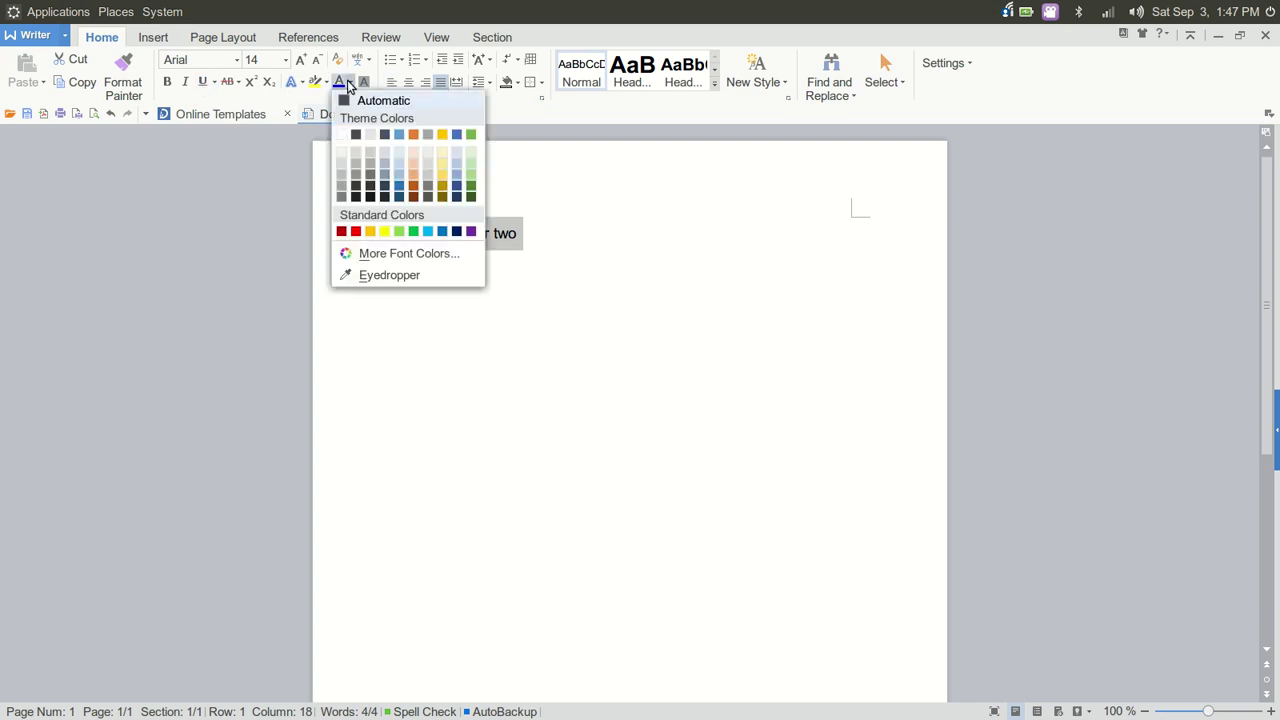
{"action": "left_click", "coordinate": [398, 186]}
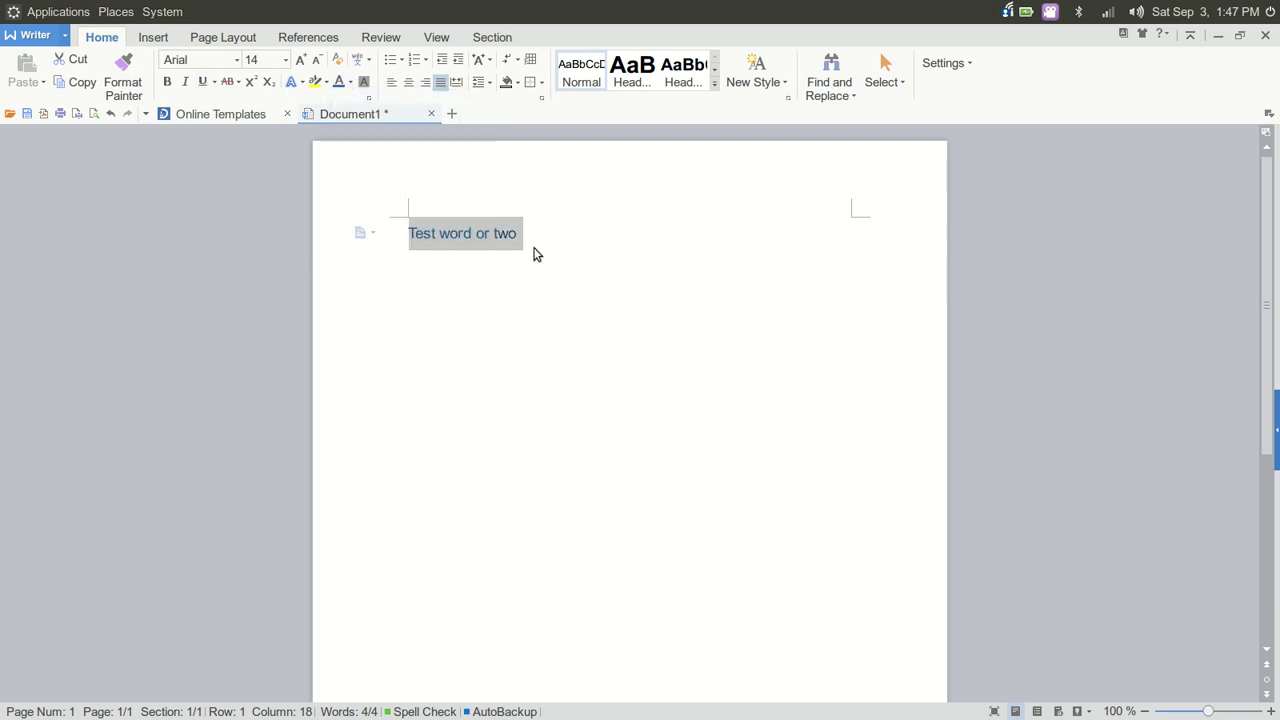
{"action": "left_click_drag", "start_coordinate": [522, 233], "coordinate": [407, 239]}
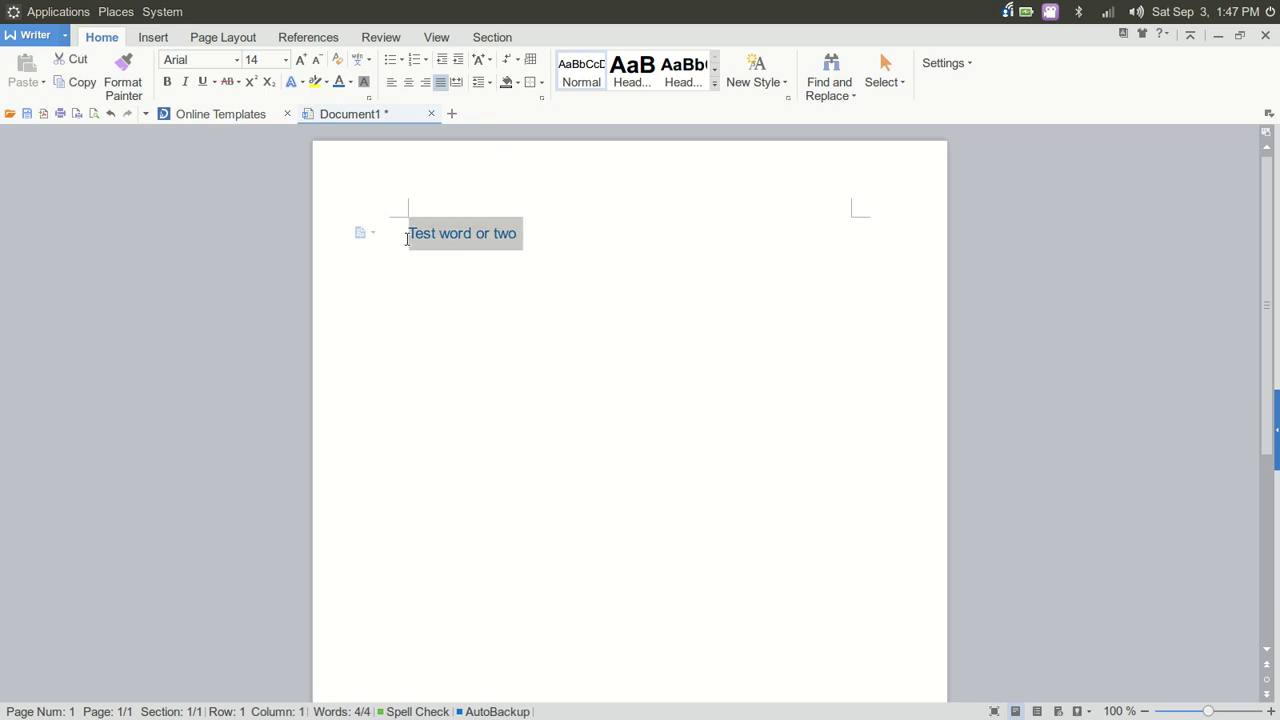
{"action": "left_click", "coordinate": [167, 81]}
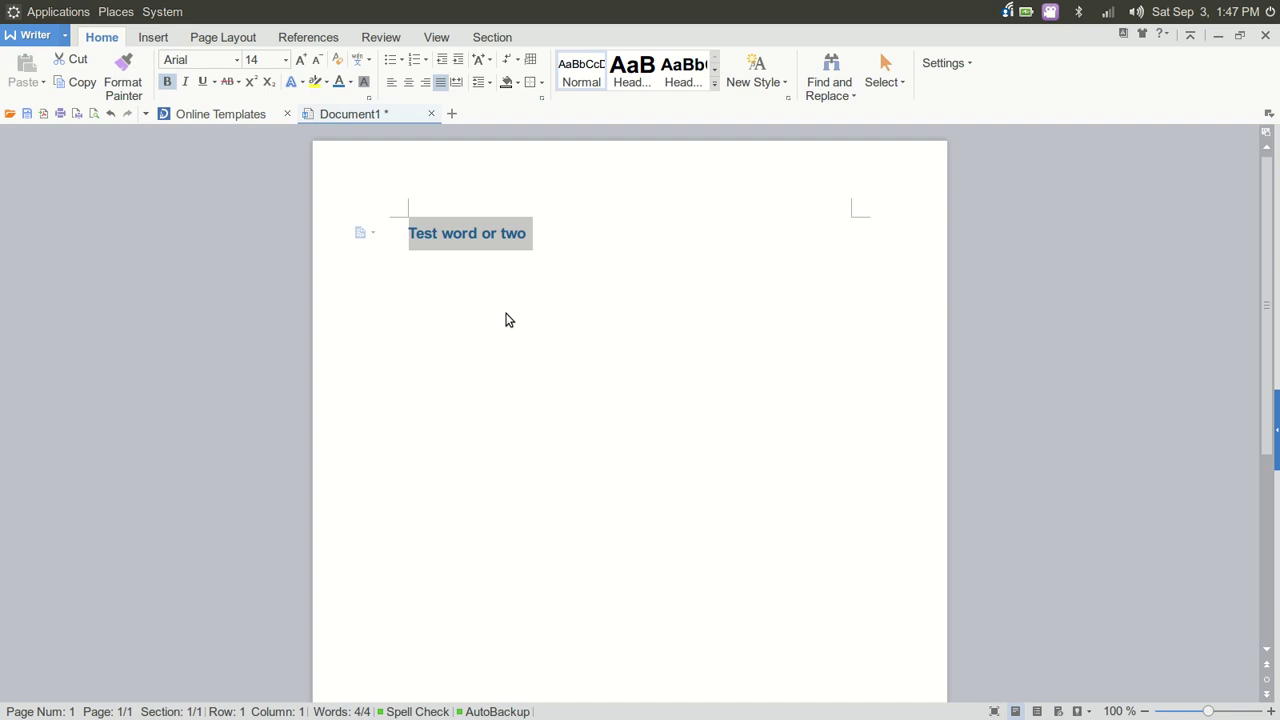
{"action": "left_click", "coordinate": [565, 245]}
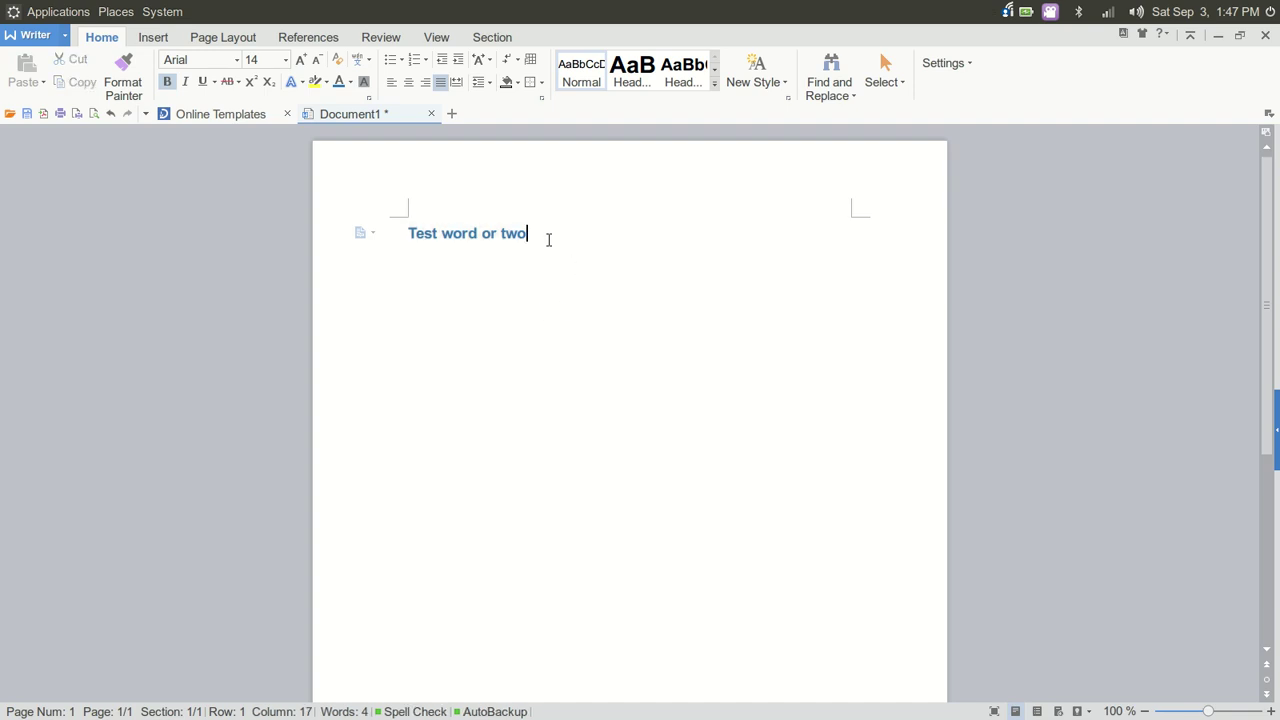
{"action": "key", "text": "Return"}
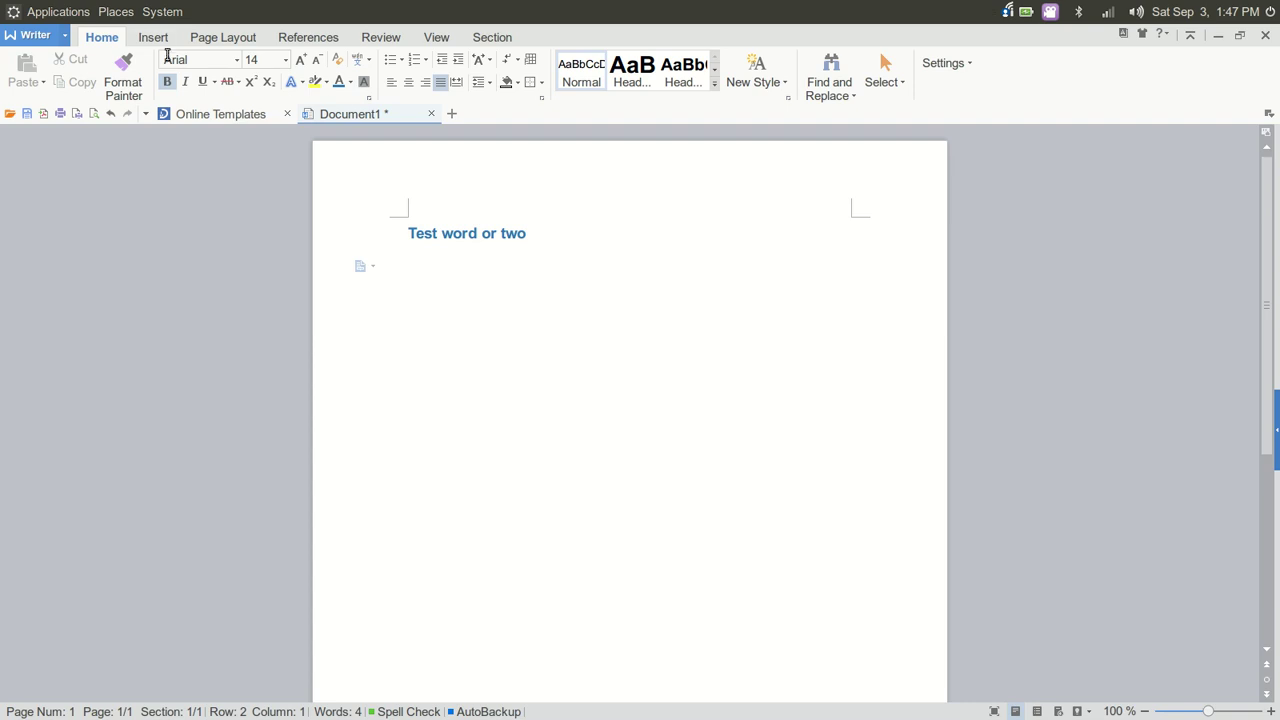
Insert Linux Quest3.jpg below the line and resize it to about 9.46 × 14.30 cm
{"action": "left_click", "coordinate": [160, 42]}
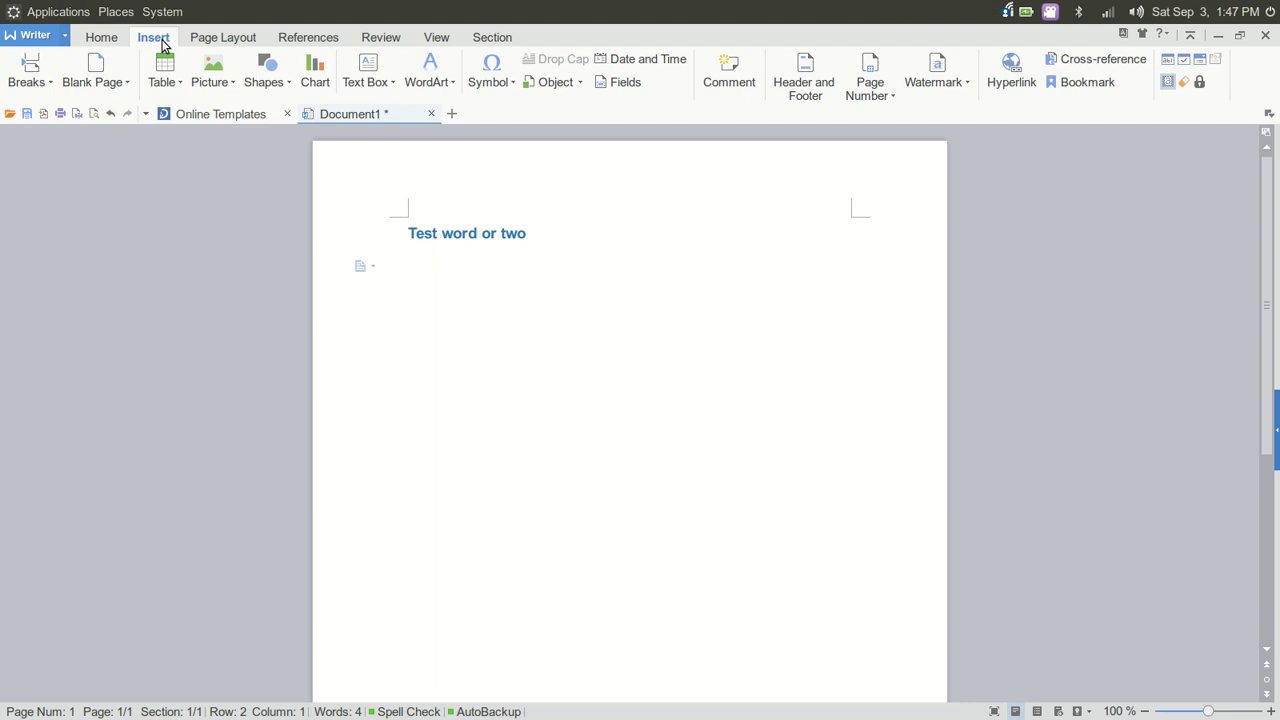
{"action": "left_click", "coordinate": [235, 76]}
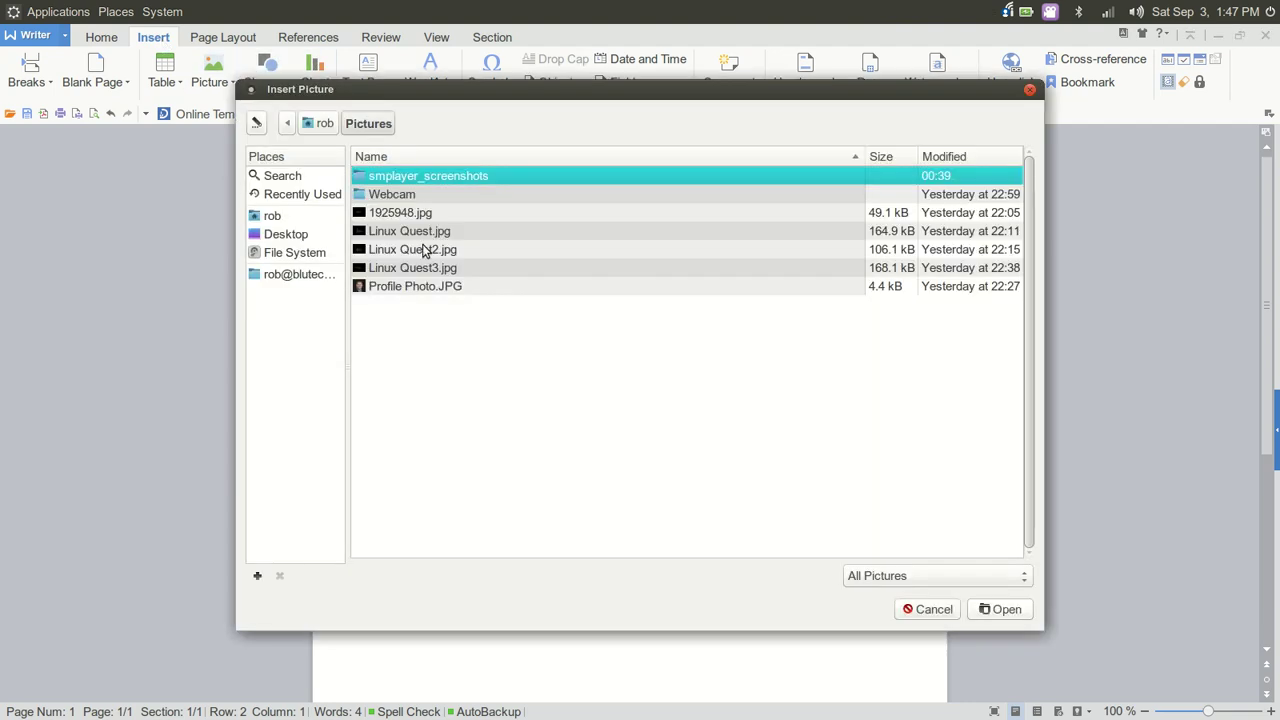
{"action": "left_click", "coordinate": [441, 268]}
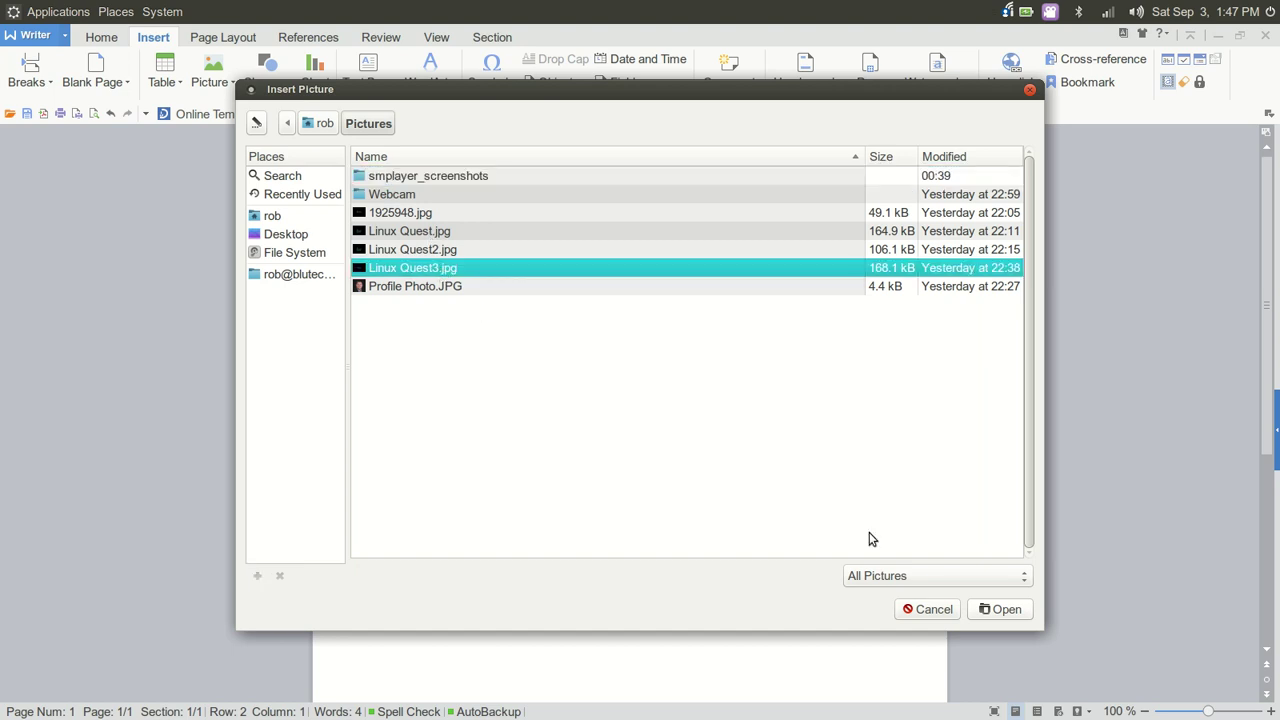
{"action": "left_click", "coordinate": [990, 614]}
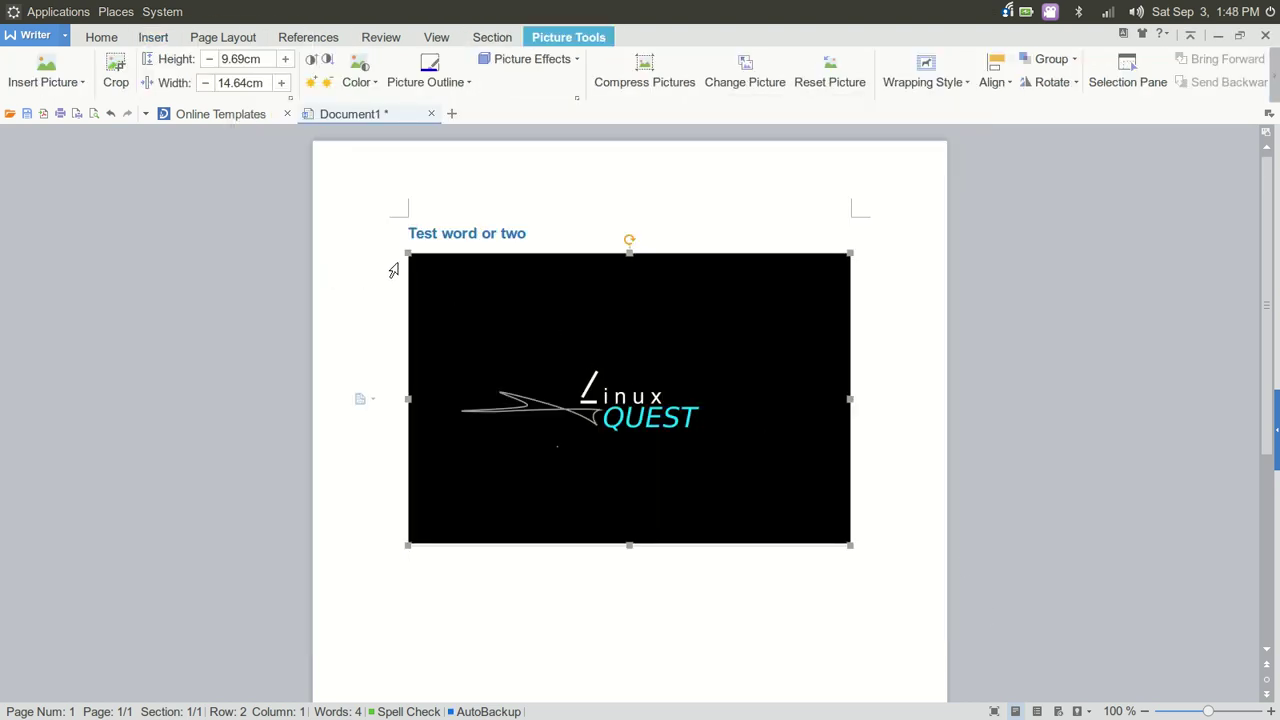
{"action": "left_click_drag", "start_coordinate": [408, 255], "coordinate": [597, 378]}
{"action": "left_click_drag", "start_coordinate": [661, 424], "coordinate": [838, 496]}
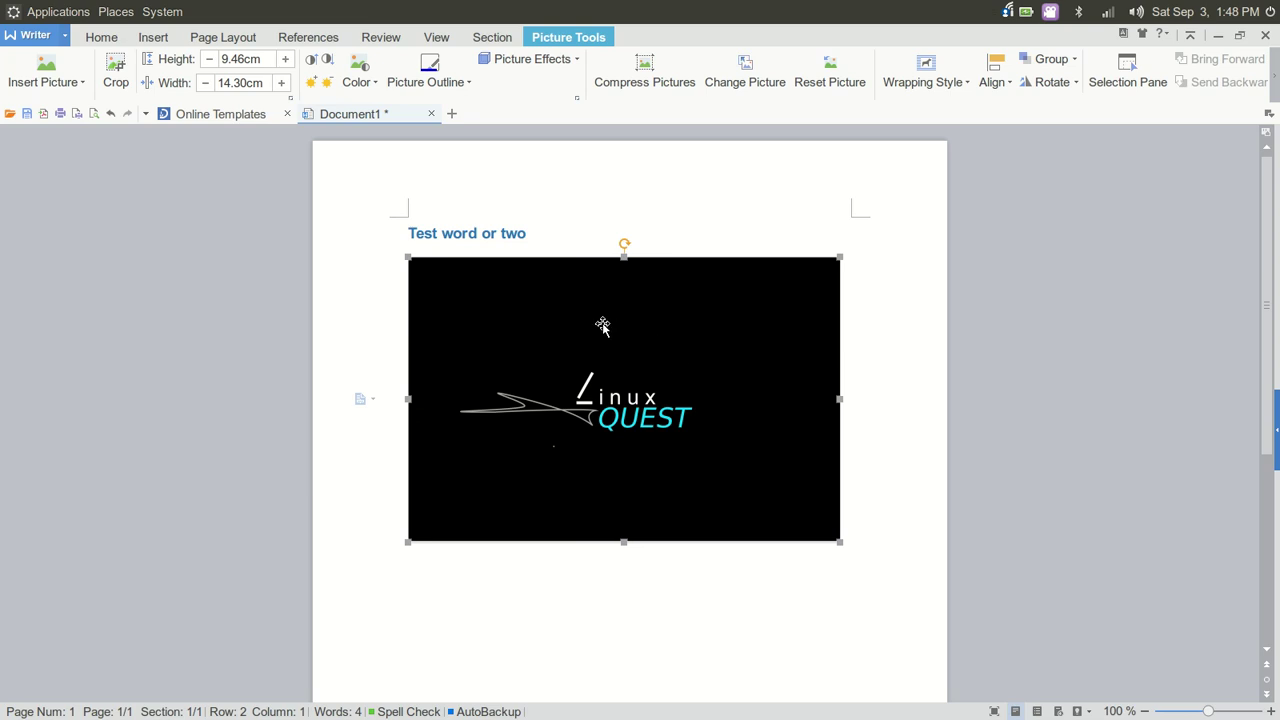
Give the picture a thicker red outline border
{"action": "left_click", "coordinate": [464, 86]}
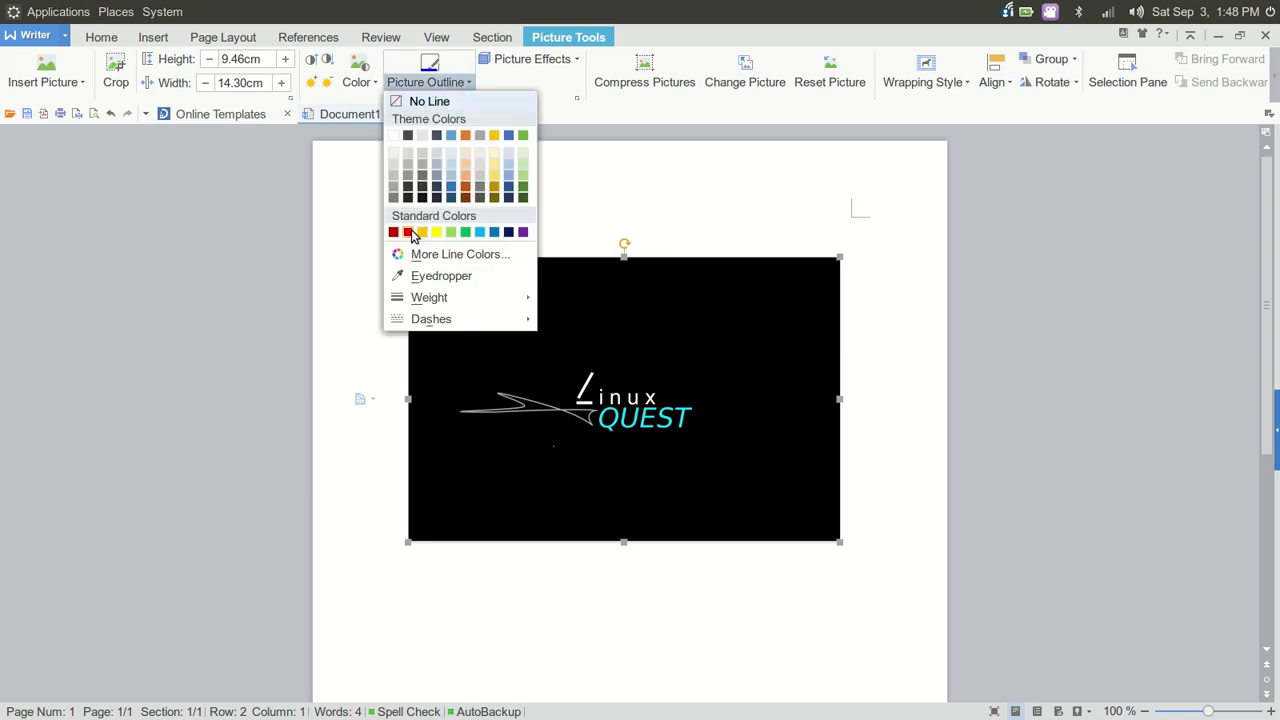
{"action": "mouse_move", "coordinate": [423, 298]}
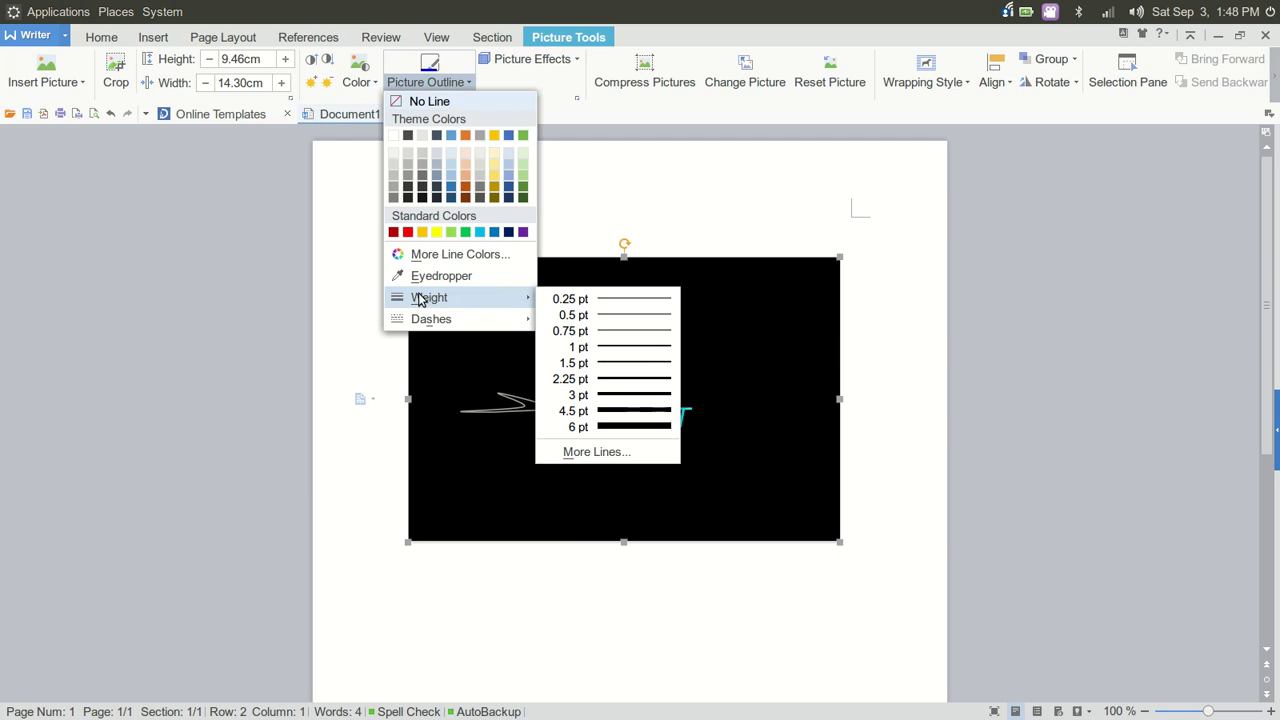
{"action": "left_click", "coordinate": [623, 410]}
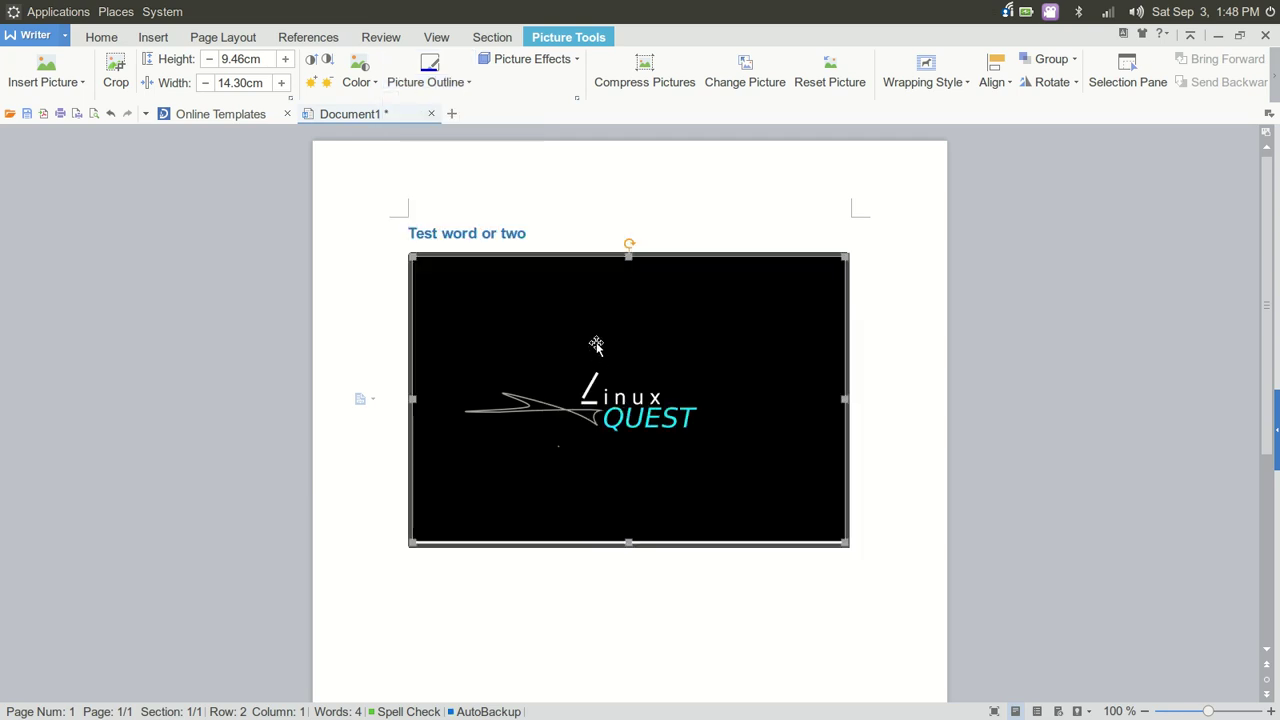
{"action": "left_click", "coordinate": [670, 625]}
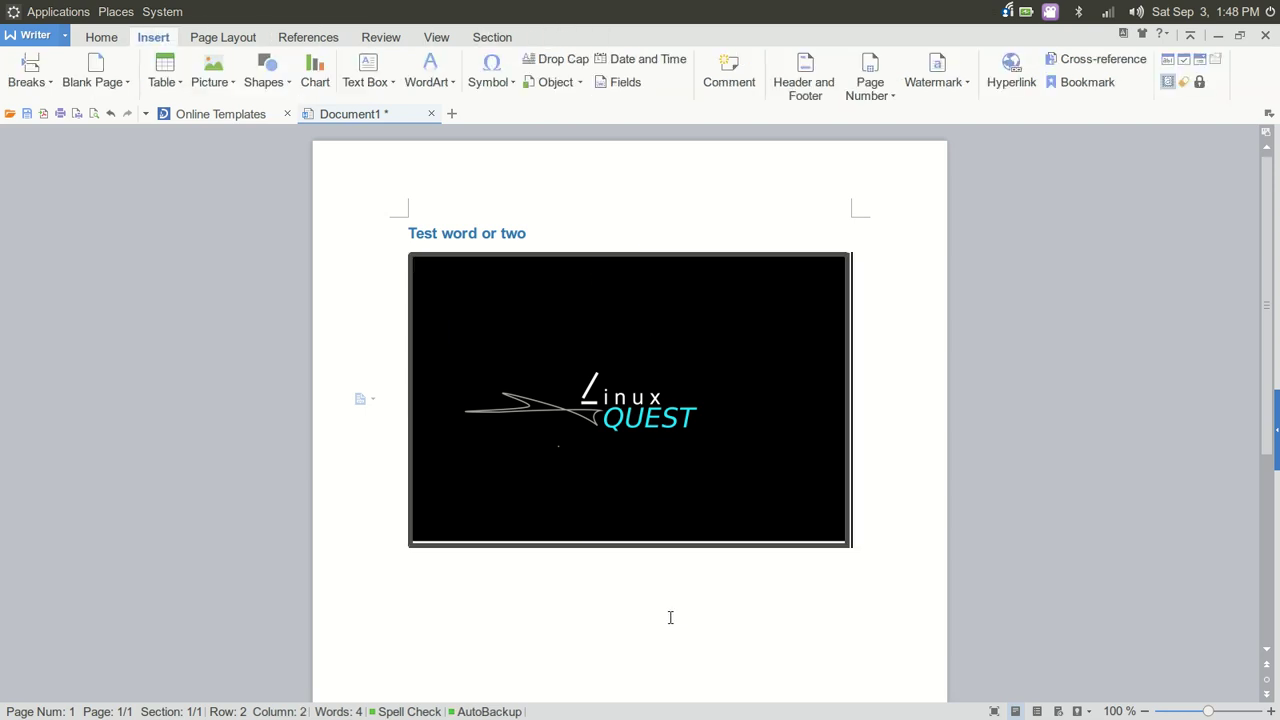
{"action": "left_click", "coordinate": [685, 258]}
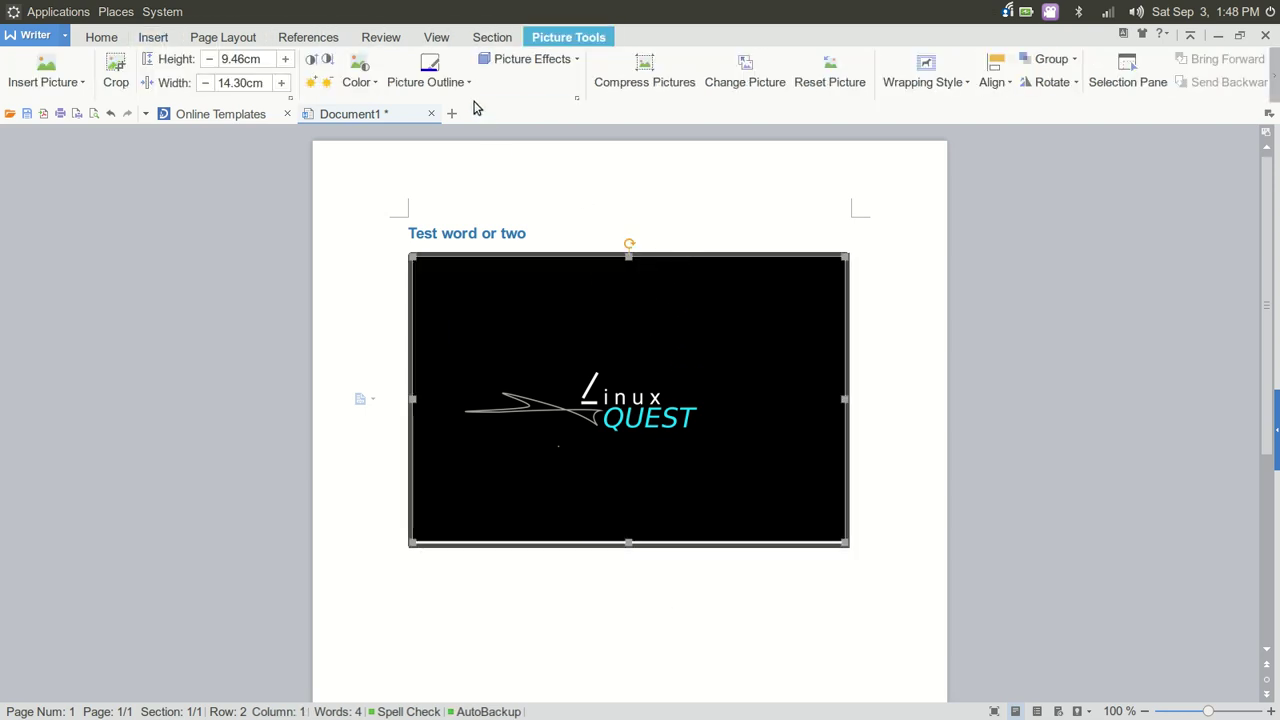
{"action": "left_click", "coordinate": [458, 88]}
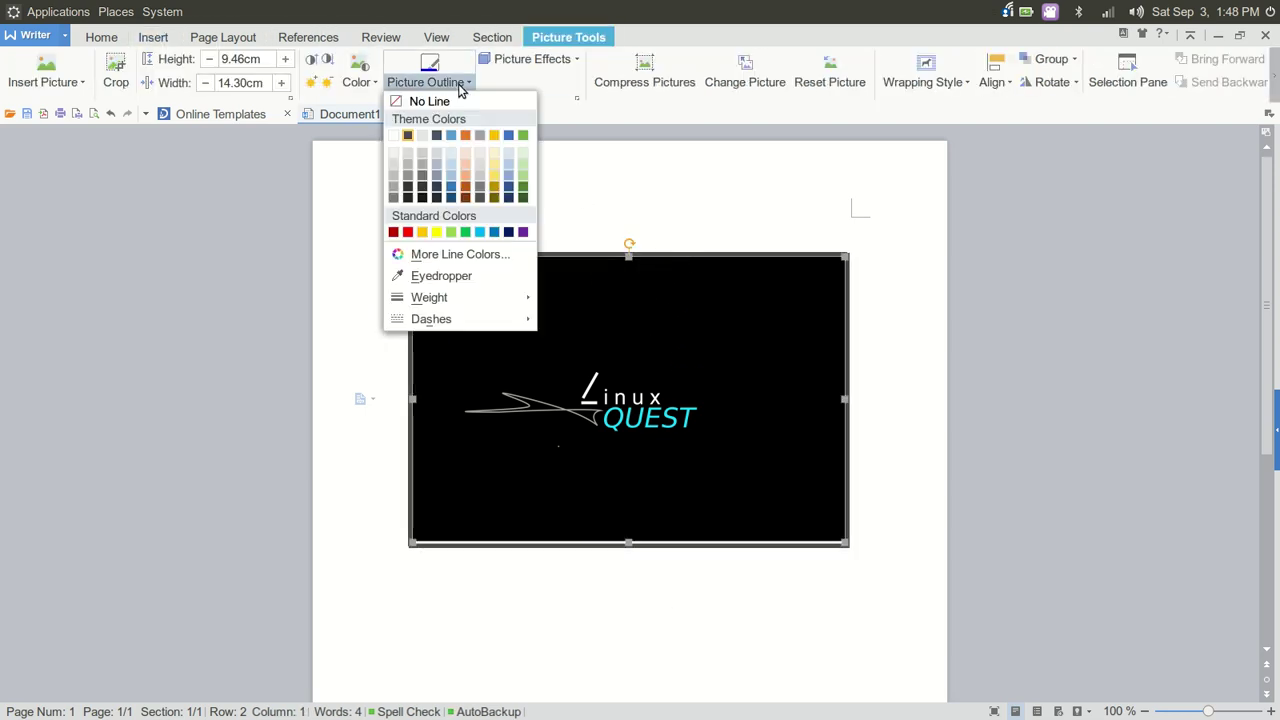
{"action": "left_click", "coordinate": [406, 233]}
Shrink the picture to about 7.74 × 11.70 cm and start a new line below it
{"action": "left_click", "coordinate": [634, 577]}
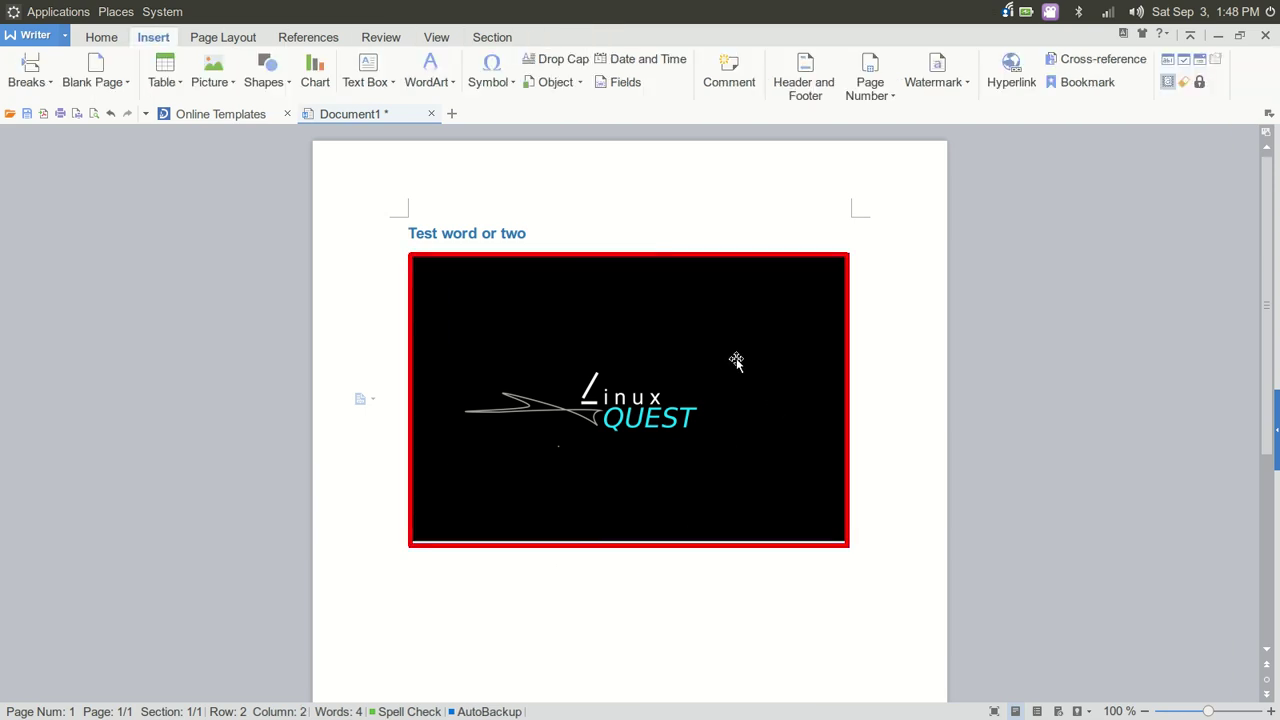
{"action": "left_click", "coordinate": [703, 340]}
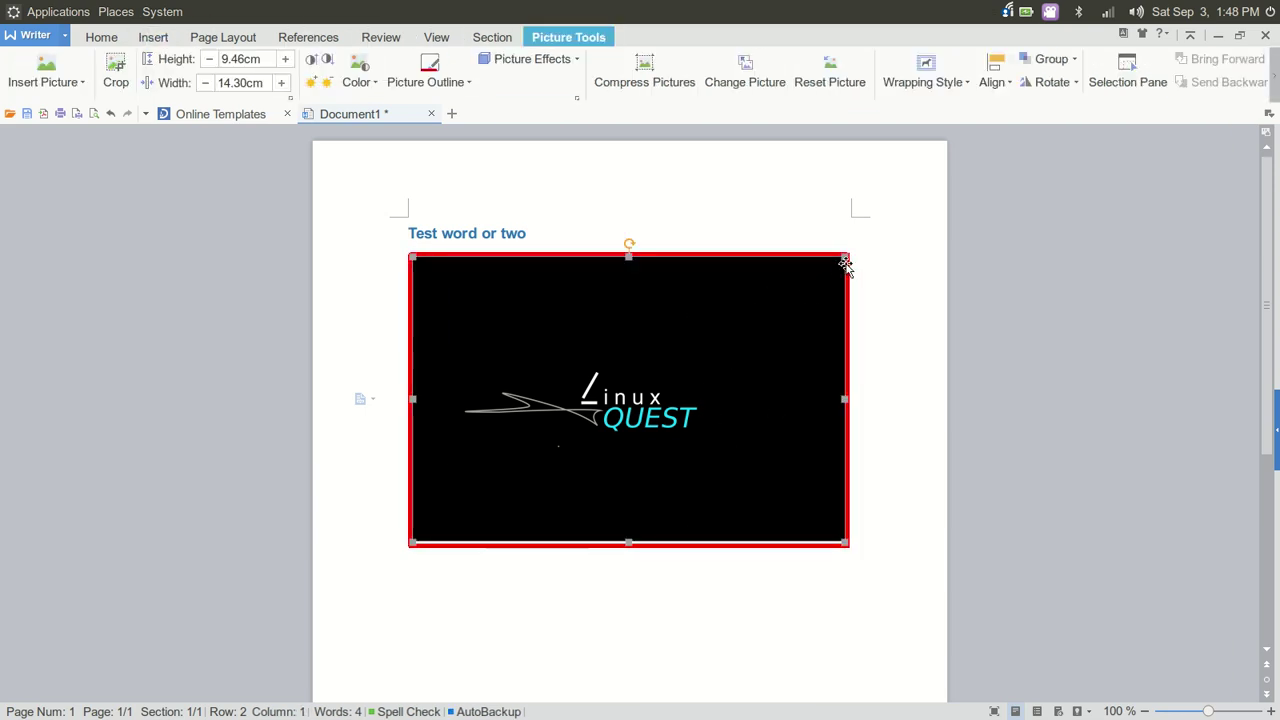
{"action": "left_click_drag", "start_coordinate": [847, 256], "coordinate": [726, 306]}
{"action": "left_click", "coordinate": [820, 343]}
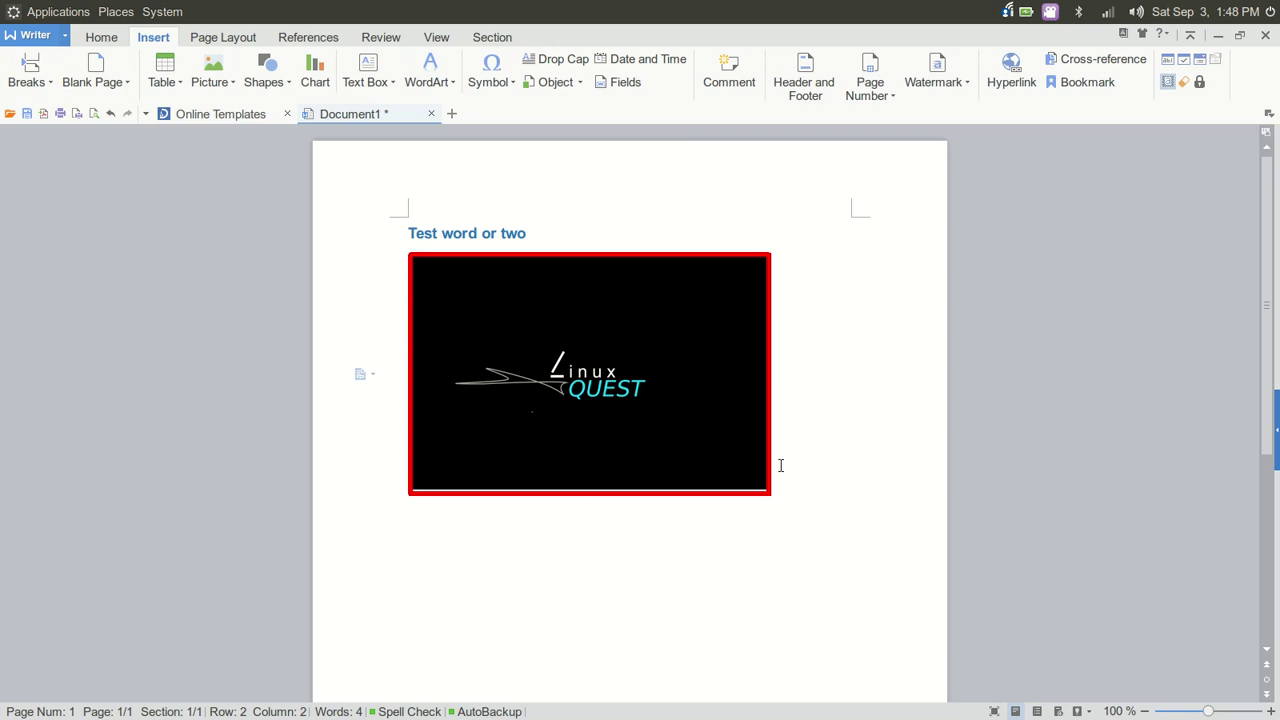
{"action": "key", "text": "Return"}
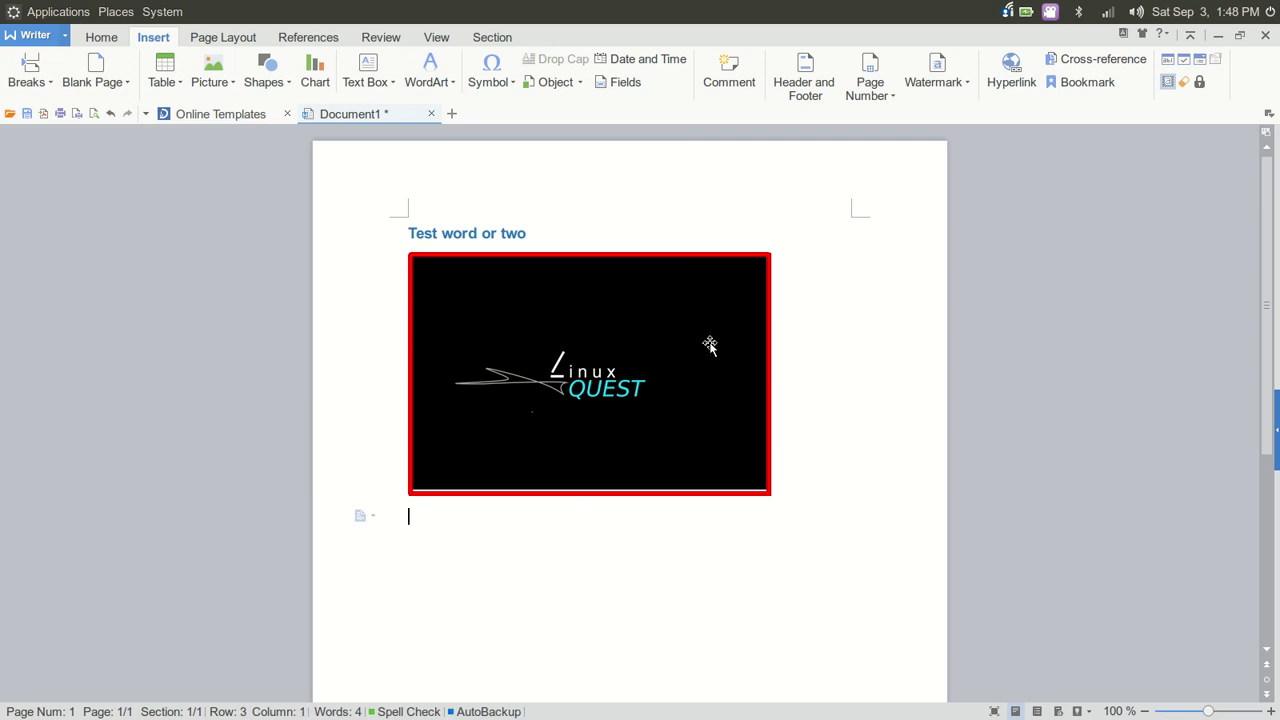
Insert an outlined-style WordArt and replace its placeholder with 'Hello Linux Faris'
{"action": "left_click", "coordinate": [445, 76]}
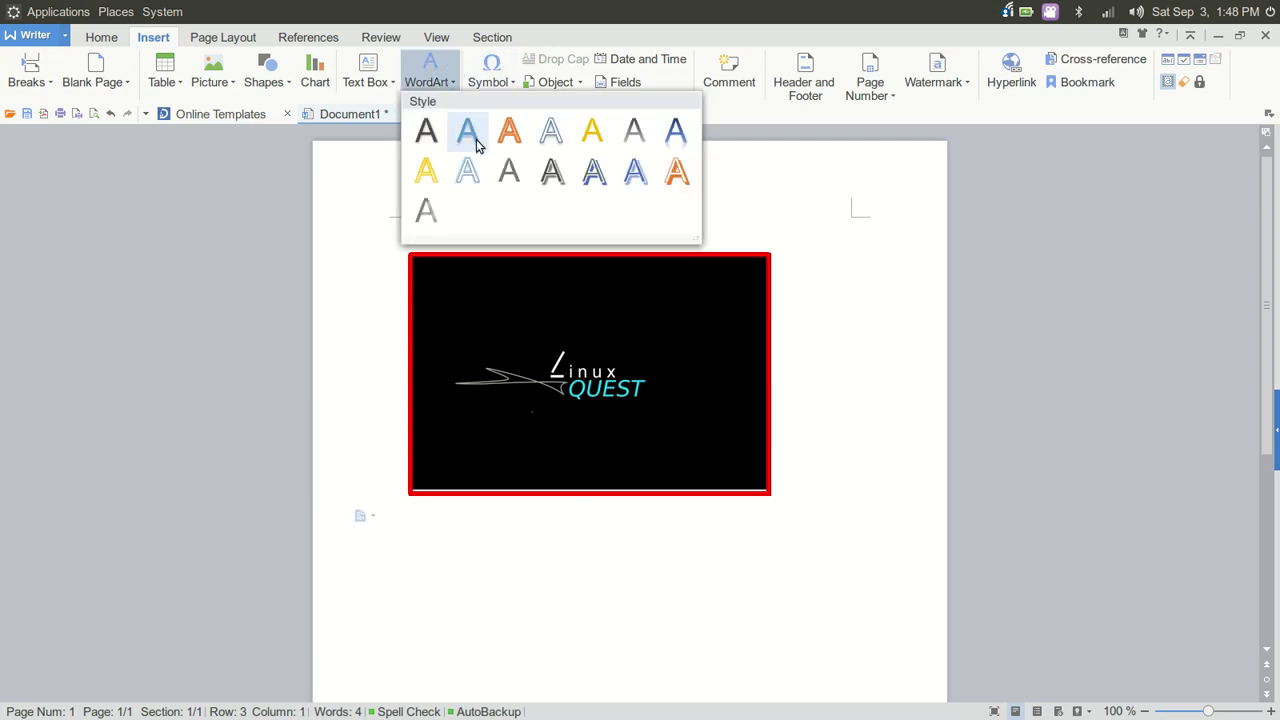
{"action": "left_click", "coordinate": [468, 173]}
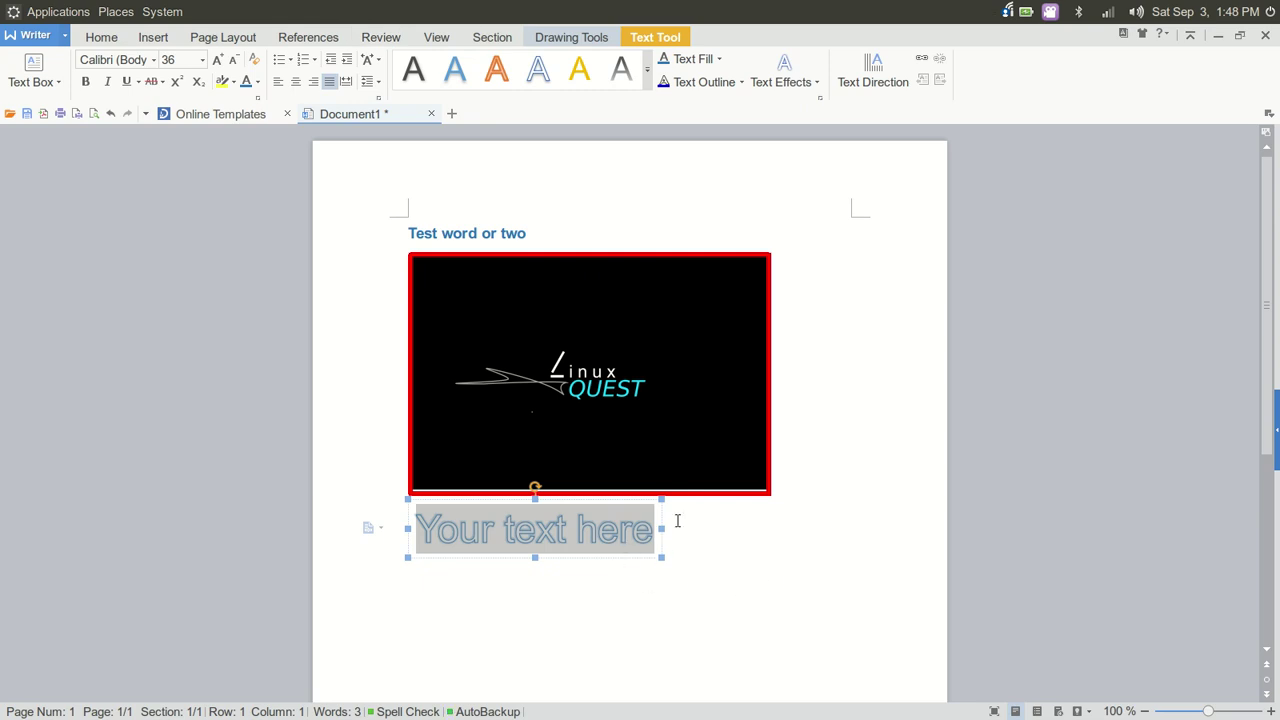
{"action": "key", "text": "BackSpace"}
{"action": "type", "text": "He"}
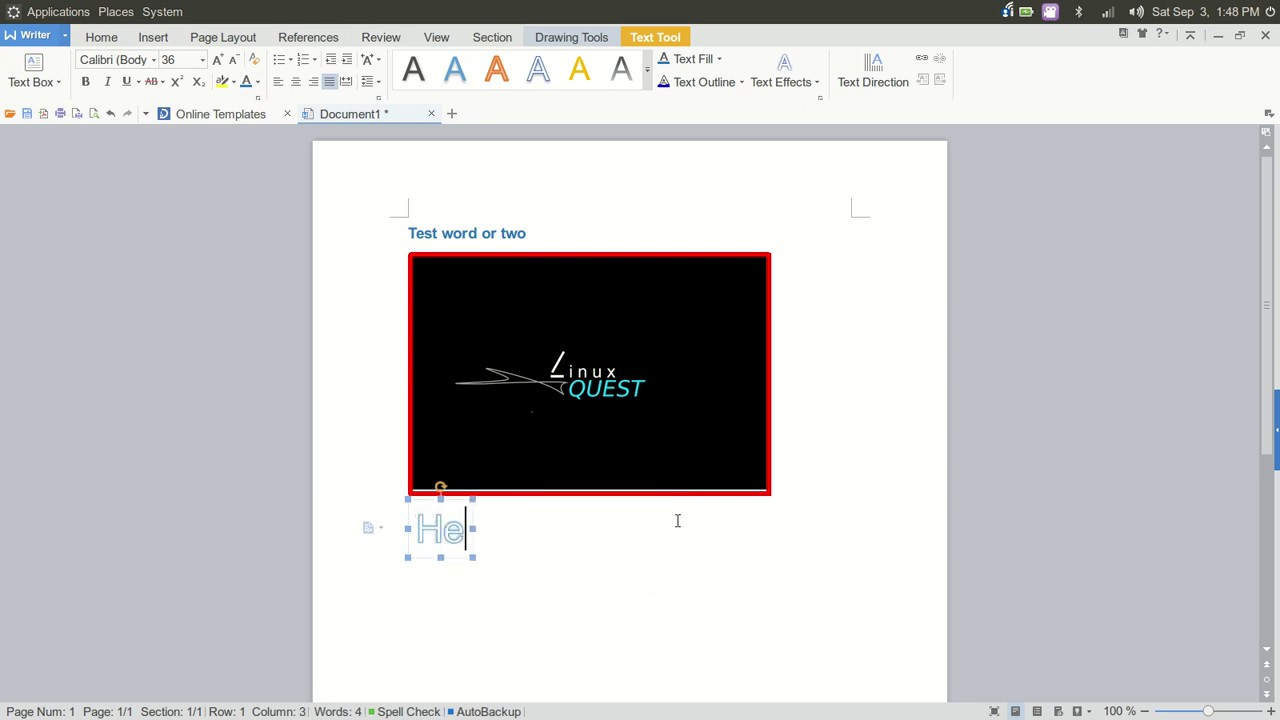
{"action": "type", "text": "llo Linu"}
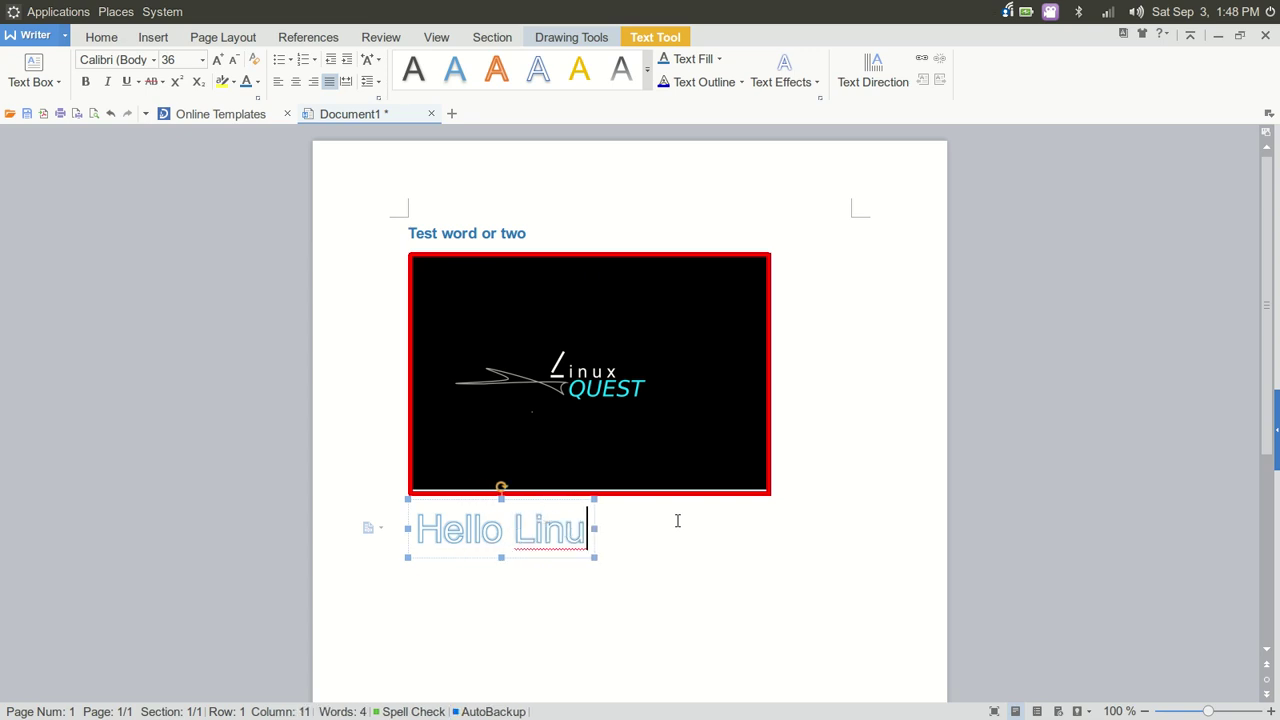
{"action": "type", "text": "x Faris"}
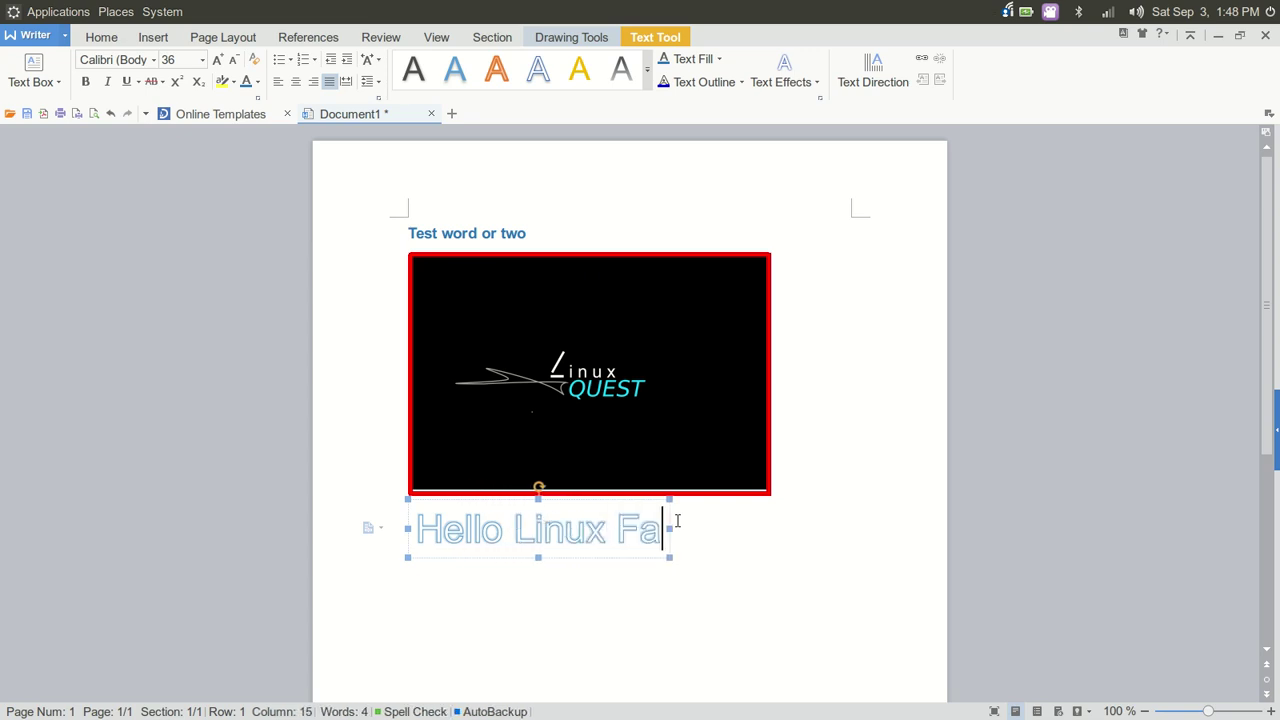
Correct 'Faris' to 'Fans' and select the whole 'Hello Linux Fans' WordArt text
{"action": "key", "text": "Left"}
{"action": "key", "text": "BackSpace"}
{"action": "key", "text": "BackSpace"}
{"action": "type", "text": "n"}
{"action": "left_click_drag", "start_coordinate": [706, 530], "coordinate": [418, 520]}
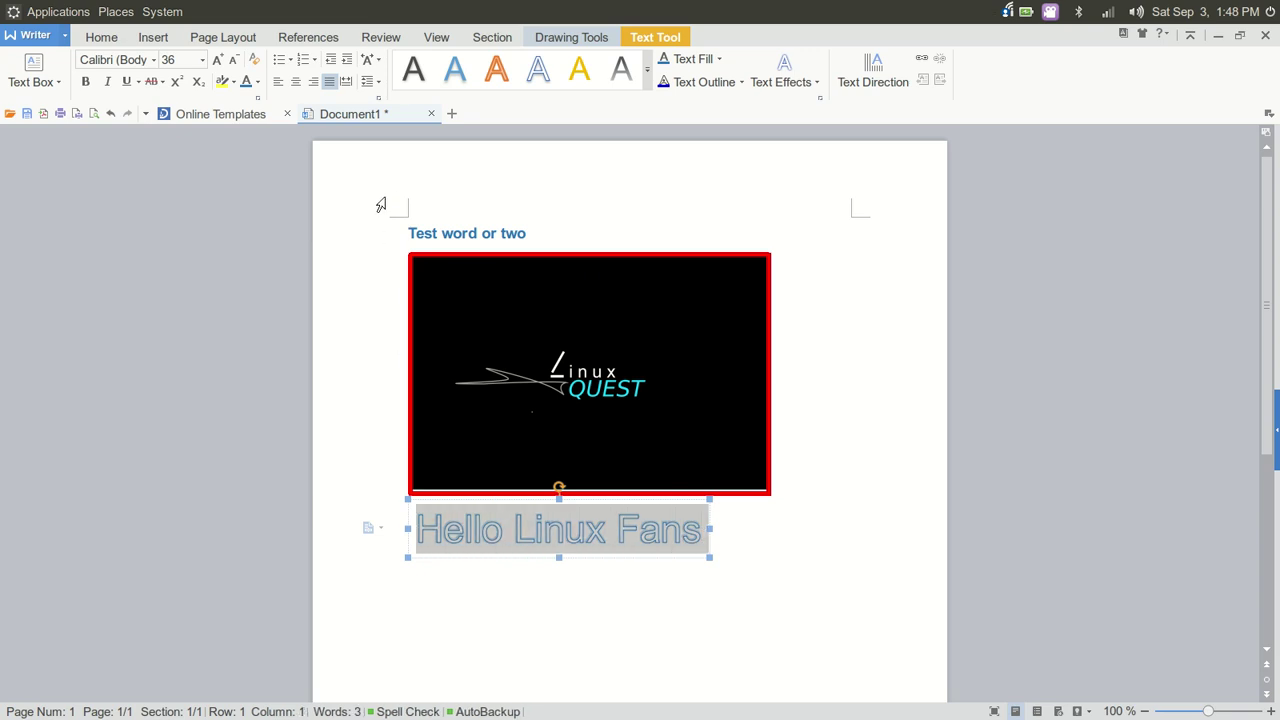
Switch between Drawing Tools and Text Tool, then show the WordArt's Text Outline colours
{"action": "left_click", "coordinate": [572, 38]}
{"action": "left_click", "coordinate": [680, 41]}
{"action": "left_click", "coordinate": [590, 38]}
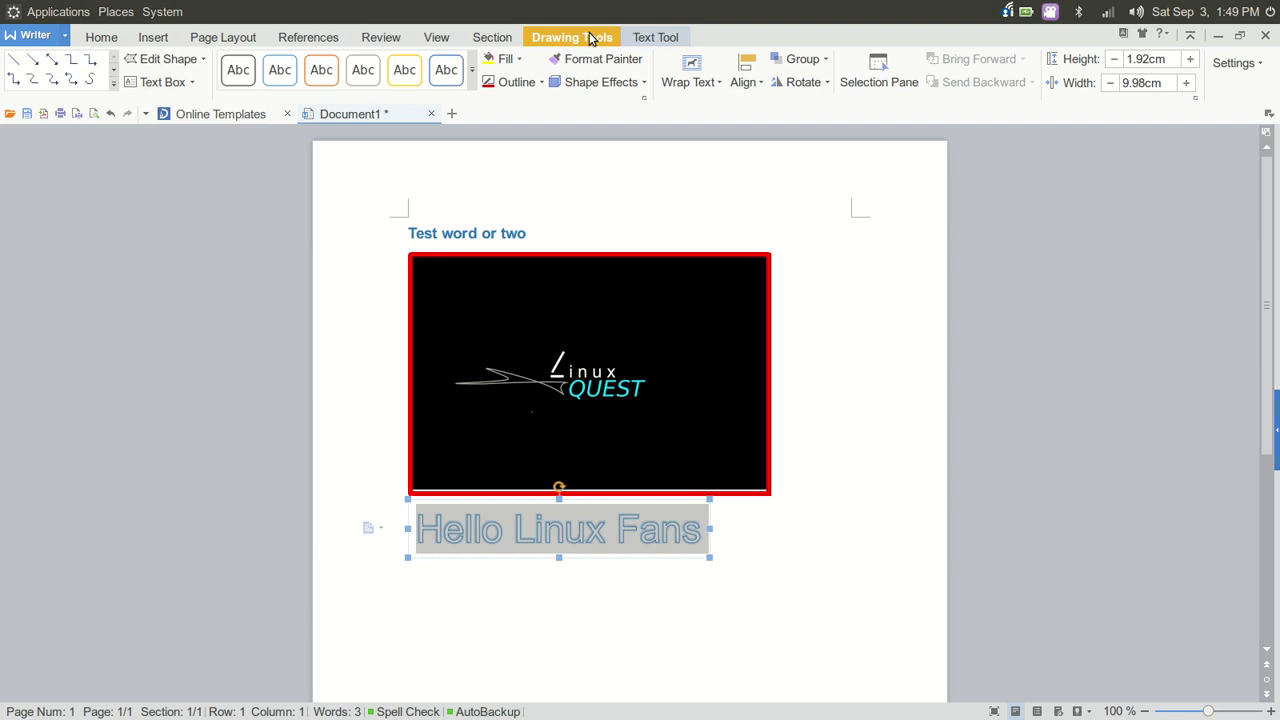
{"action": "left_click", "coordinate": [654, 38]}
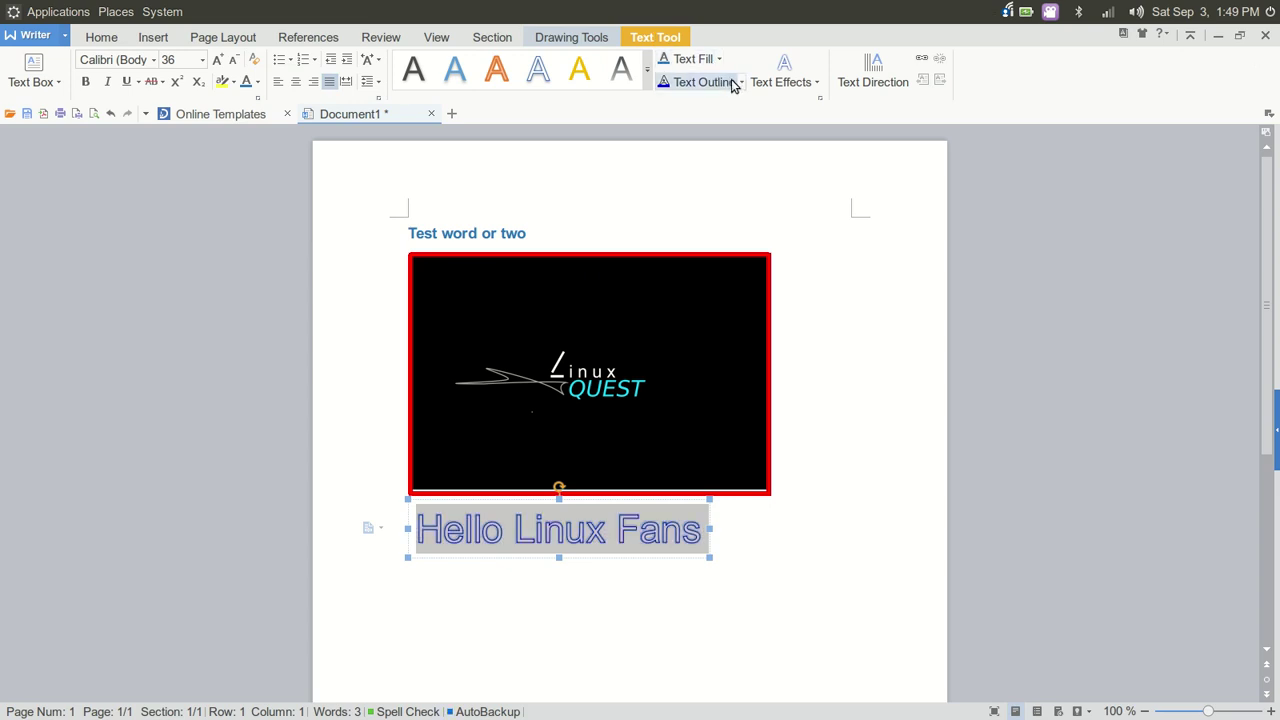
{"action": "left_click", "coordinate": [741, 82]}
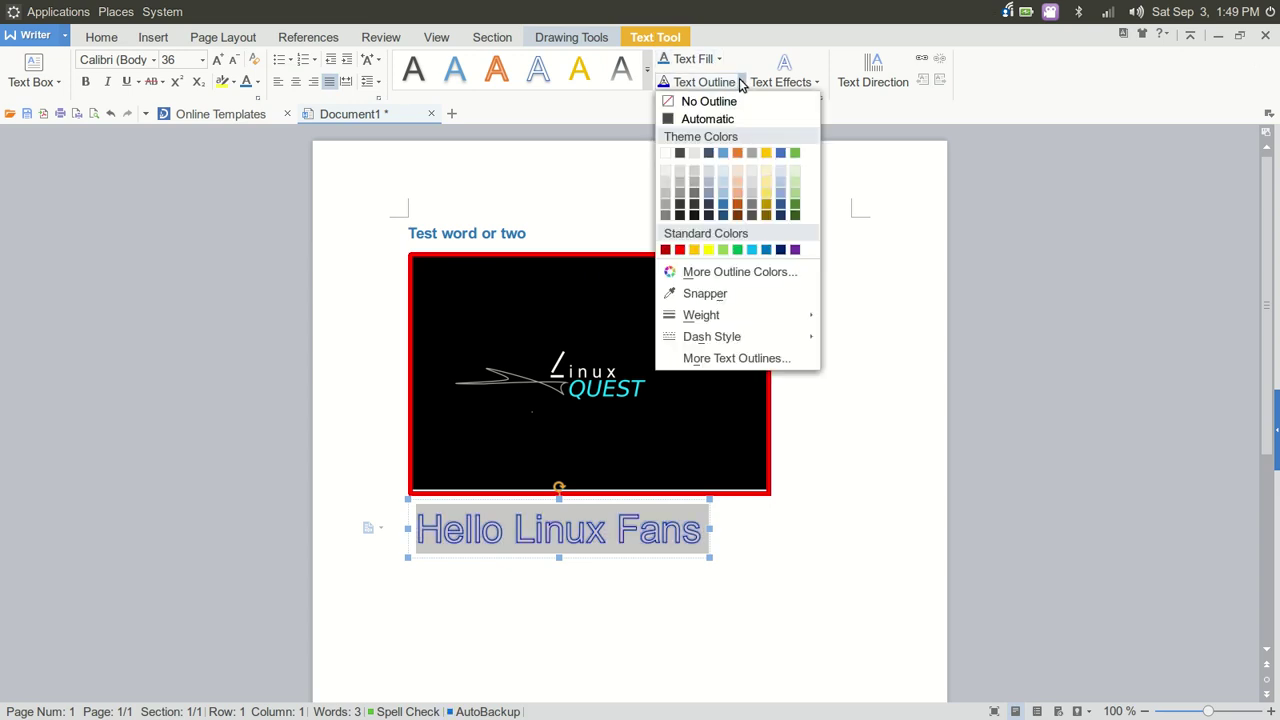
Make the WordArt outline red, add an Outer shadow preset, and apply dark purple text fill
{"action": "left_click", "coordinate": [680, 250]}
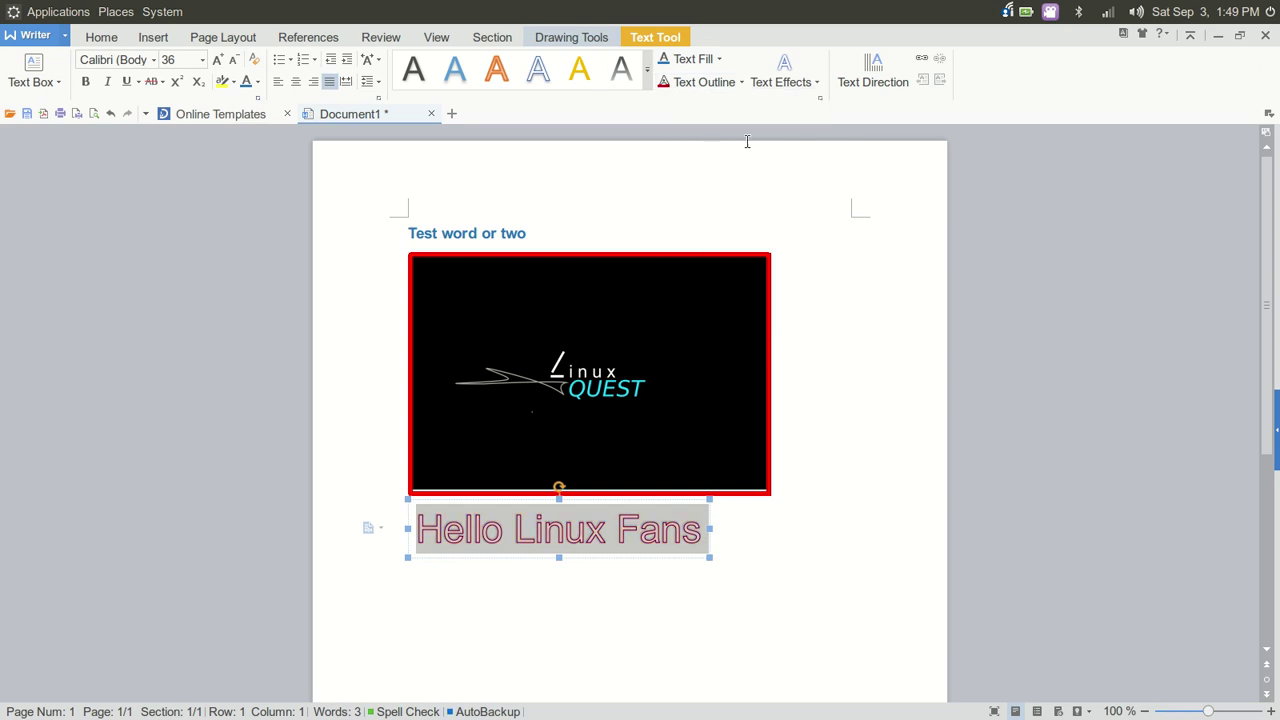
{"action": "left_click", "coordinate": [790, 83]}
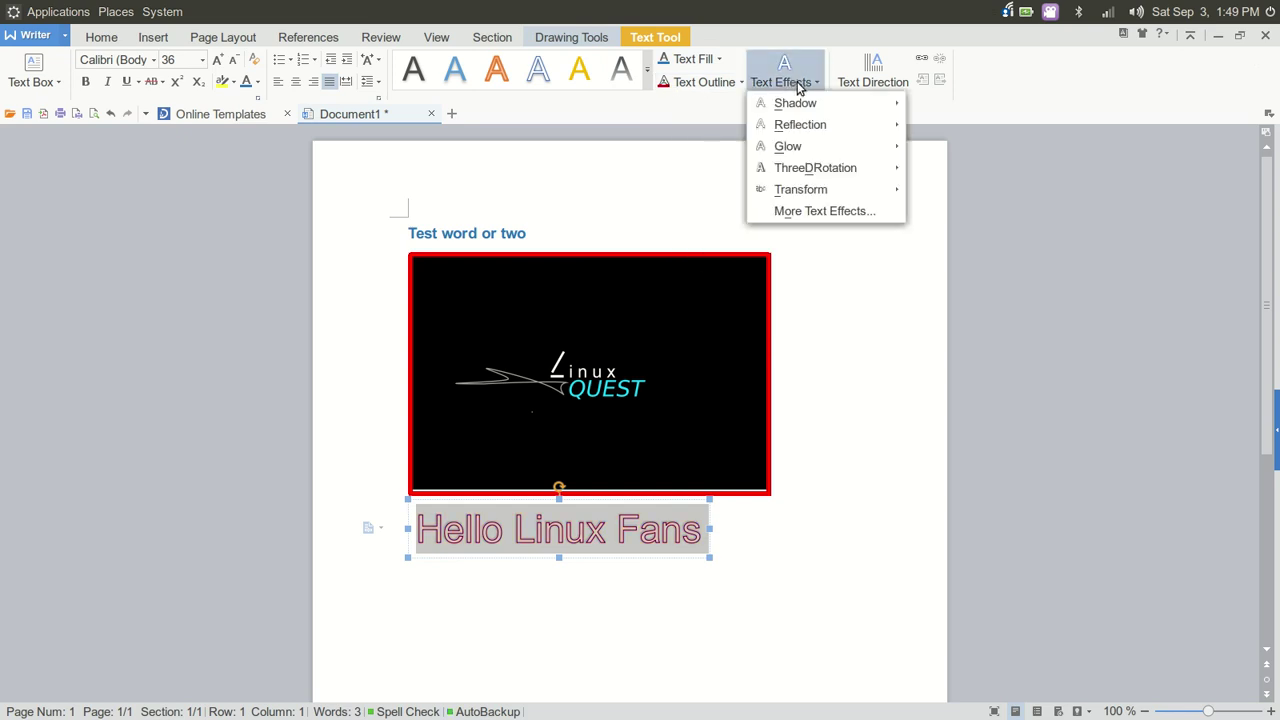
{"action": "mouse_move", "coordinate": [808, 105]}
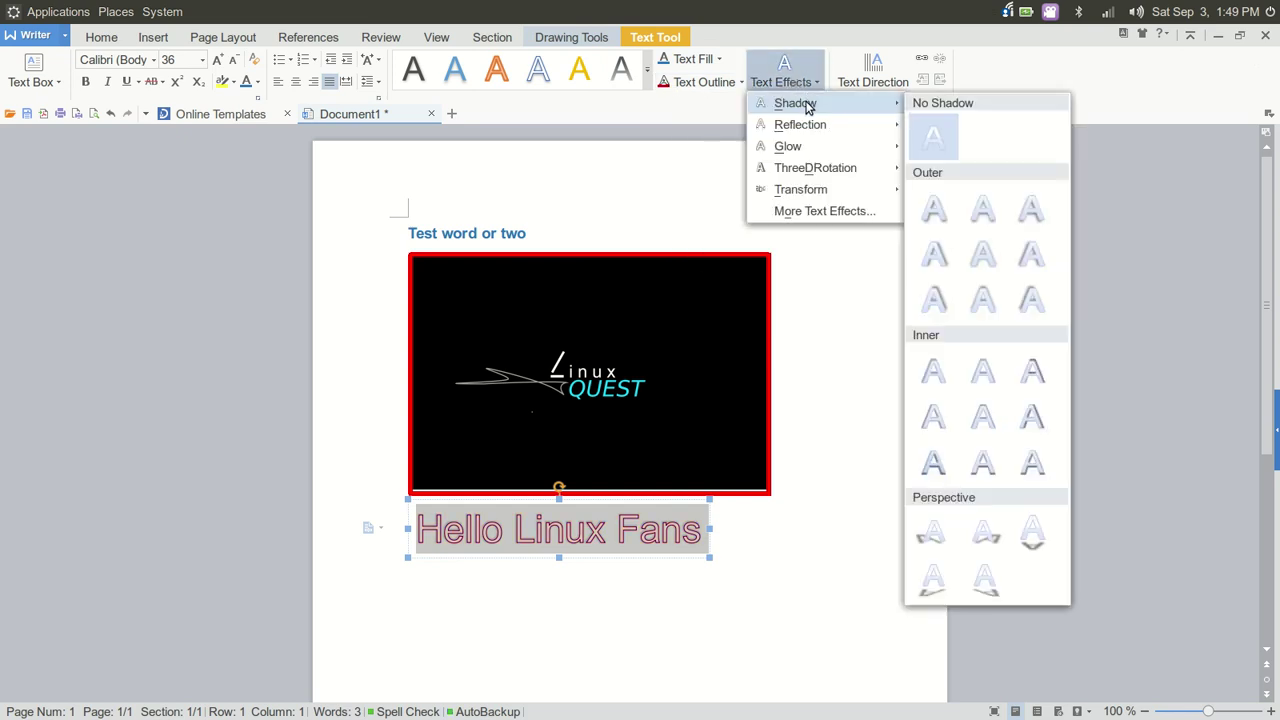
{"action": "left_click", "coordinate": [940, 257]}
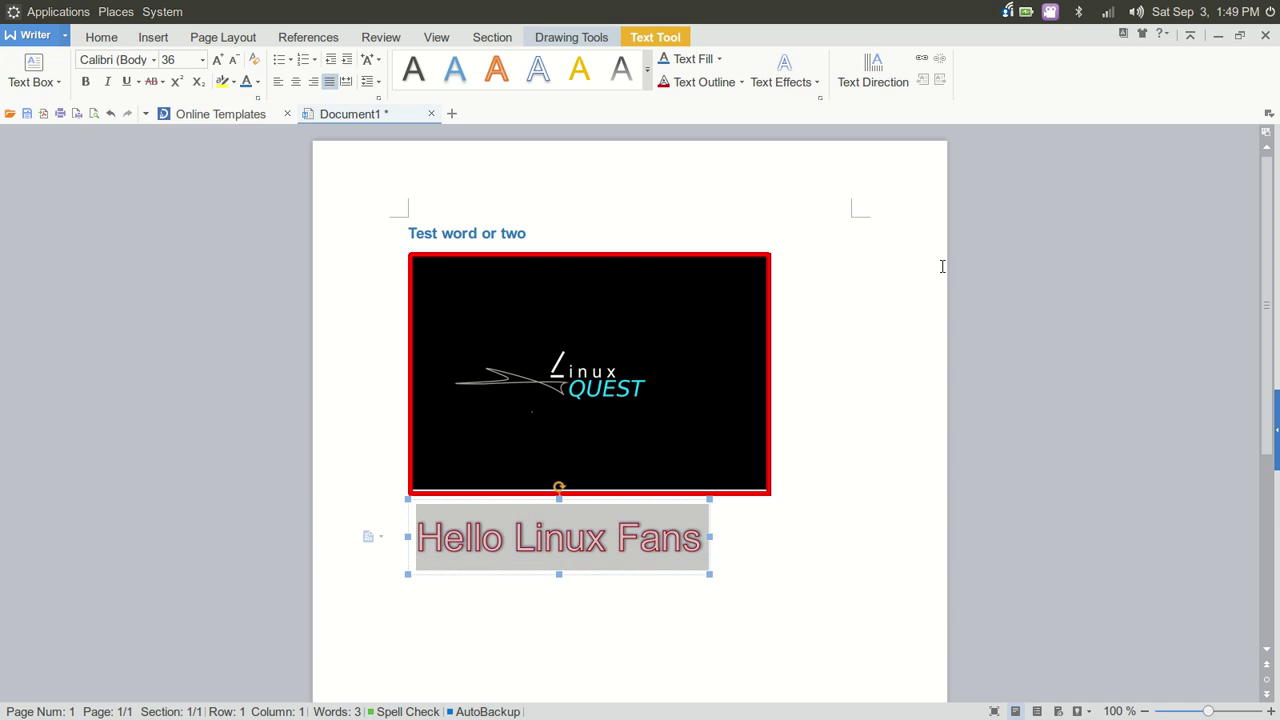
{"action": "left_click", "coordinate": [690, 58]}
{"action": "left_click", "coordinate": [721, 60]}
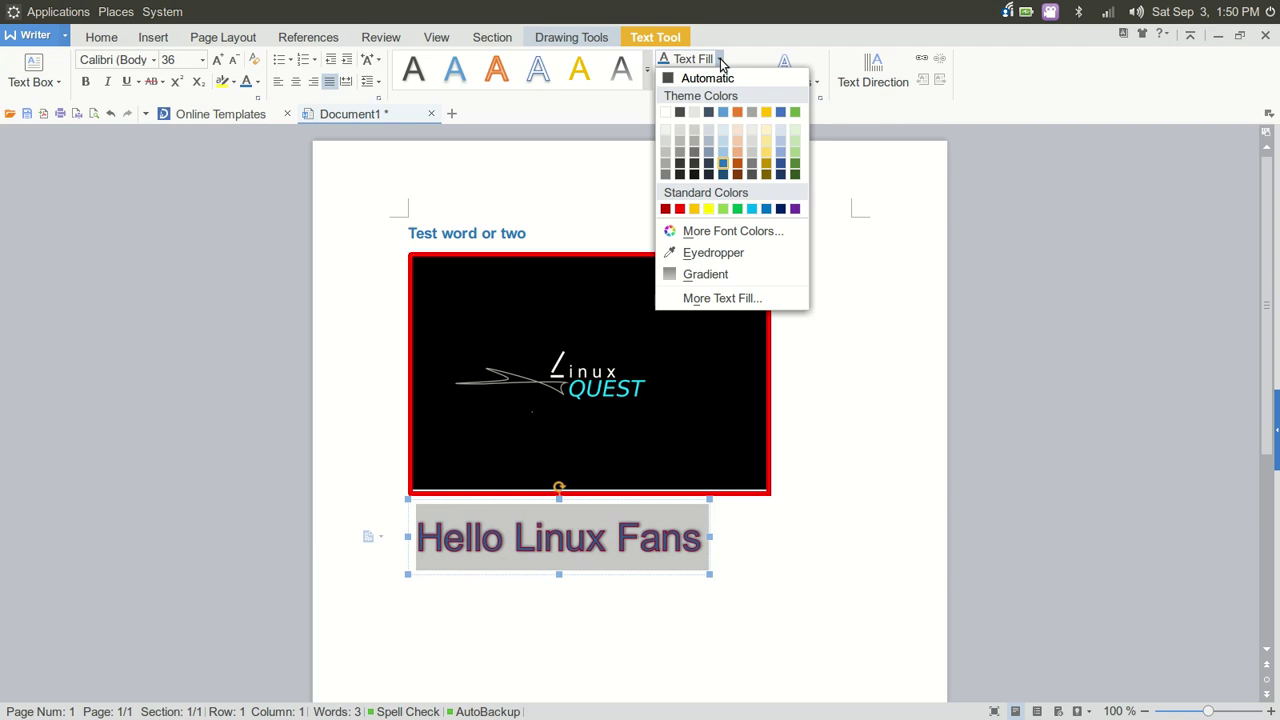
Fill the 'Hello Linux Fans' lettering orange, leave the WordArt box, and show Page Layout tools
{"action": "left_click", "coordinate": [768, 154]}
{"action": "left_click", "coordinate": [768, 563]}
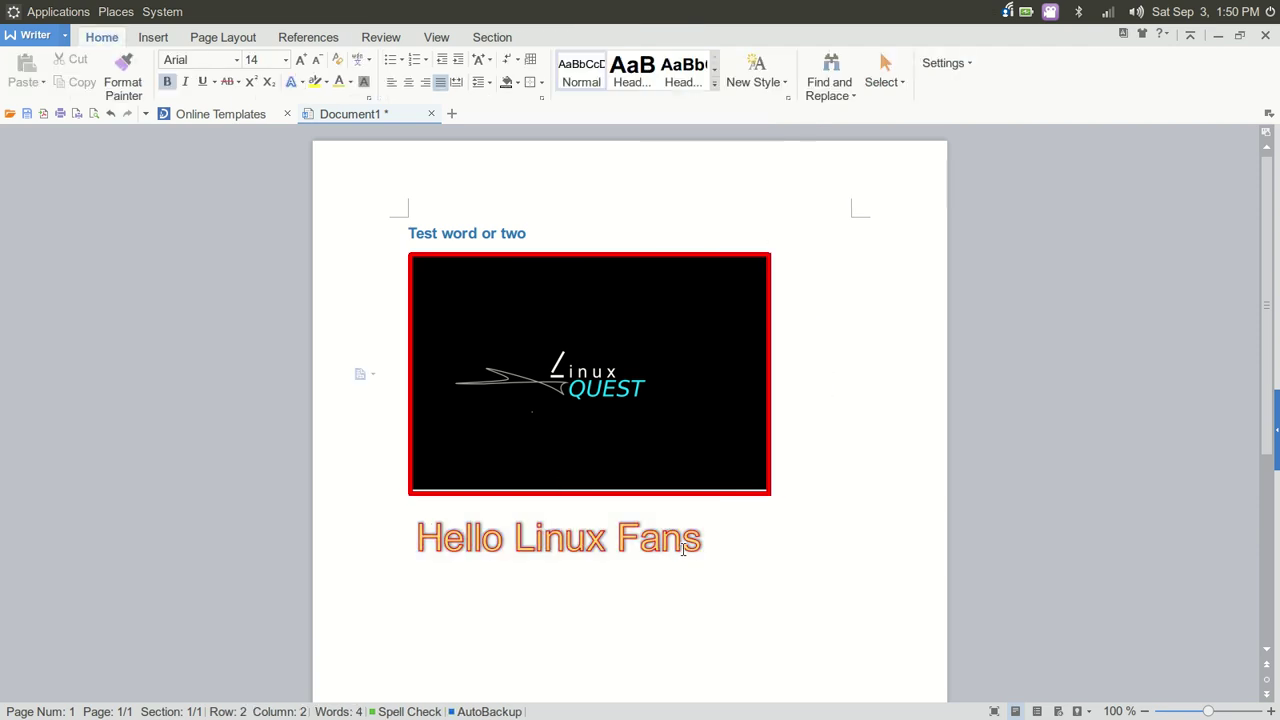
{"action": "left_click", "coordinate": [686, 542]}
{"action": "left_click", "coordinate": [797, 546]}
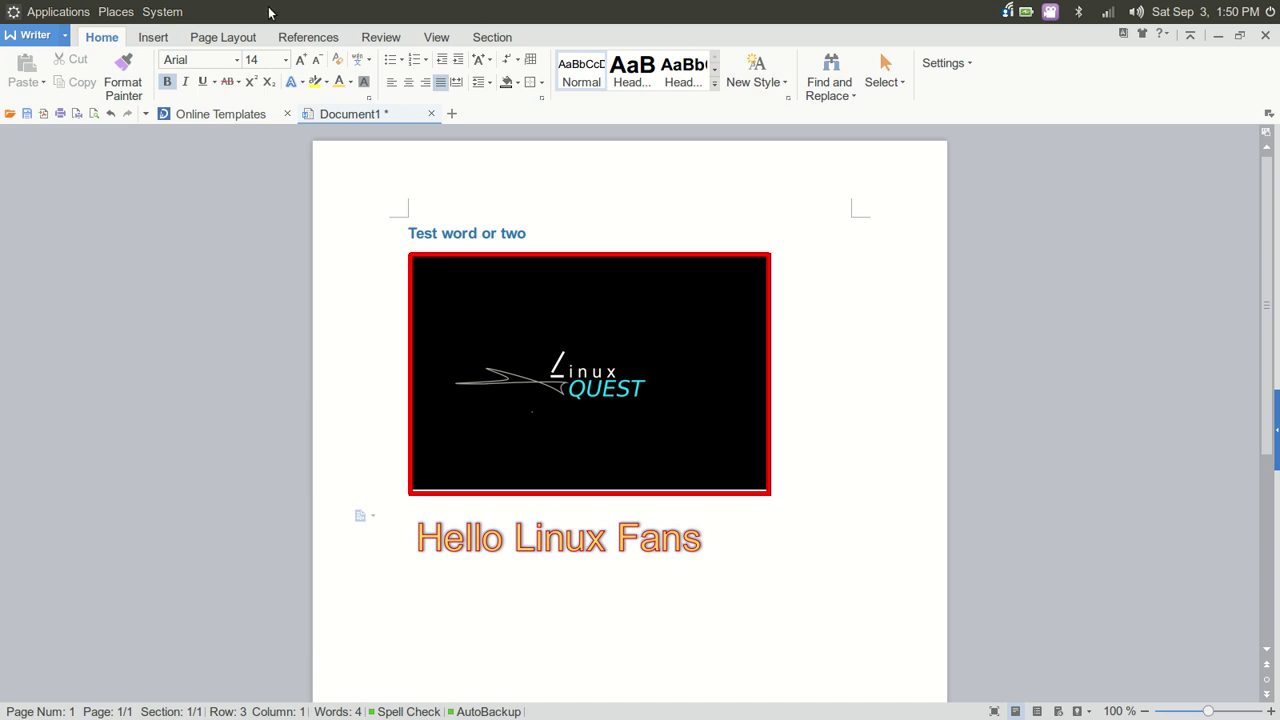
{"action": "left_click", "coordinate": [215, 40]}
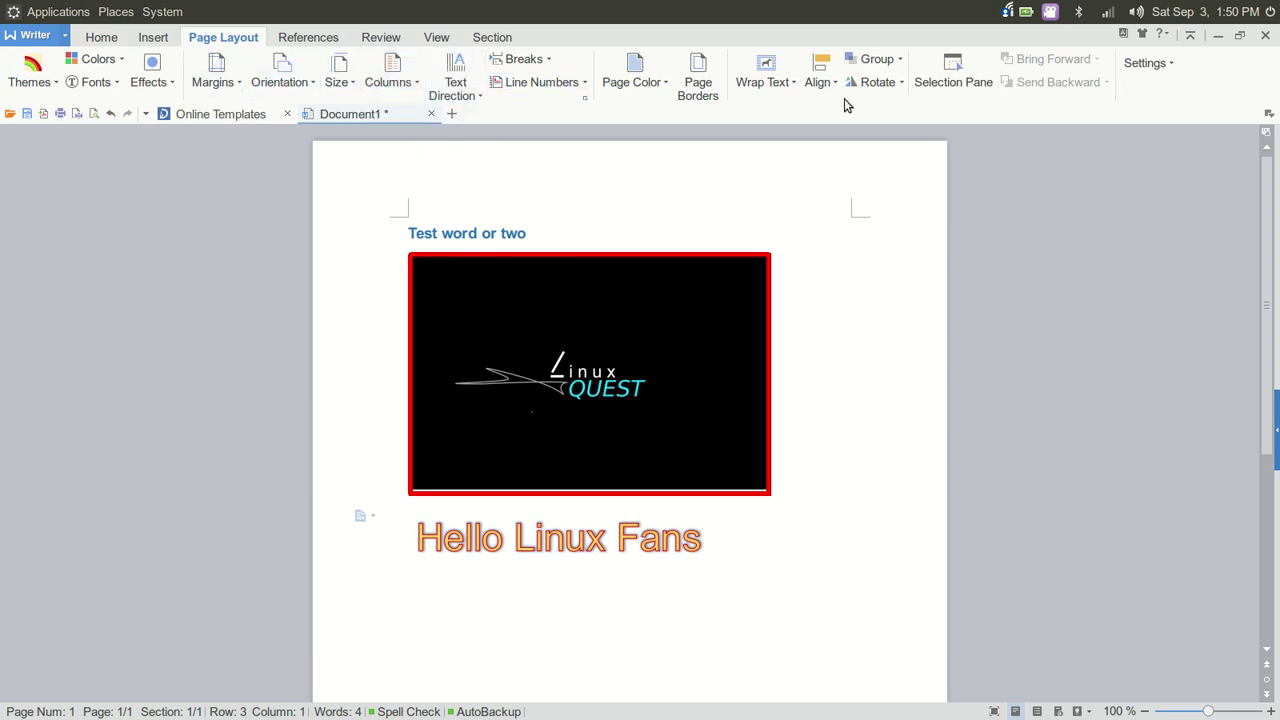
Scroll down, glance at the Align options, and display the Review tools, clicking in and out of the WordArt
{"action": "scroll", "coordinate": [815, 346], "scroll_direction": "down", "scroll_amount": 5}
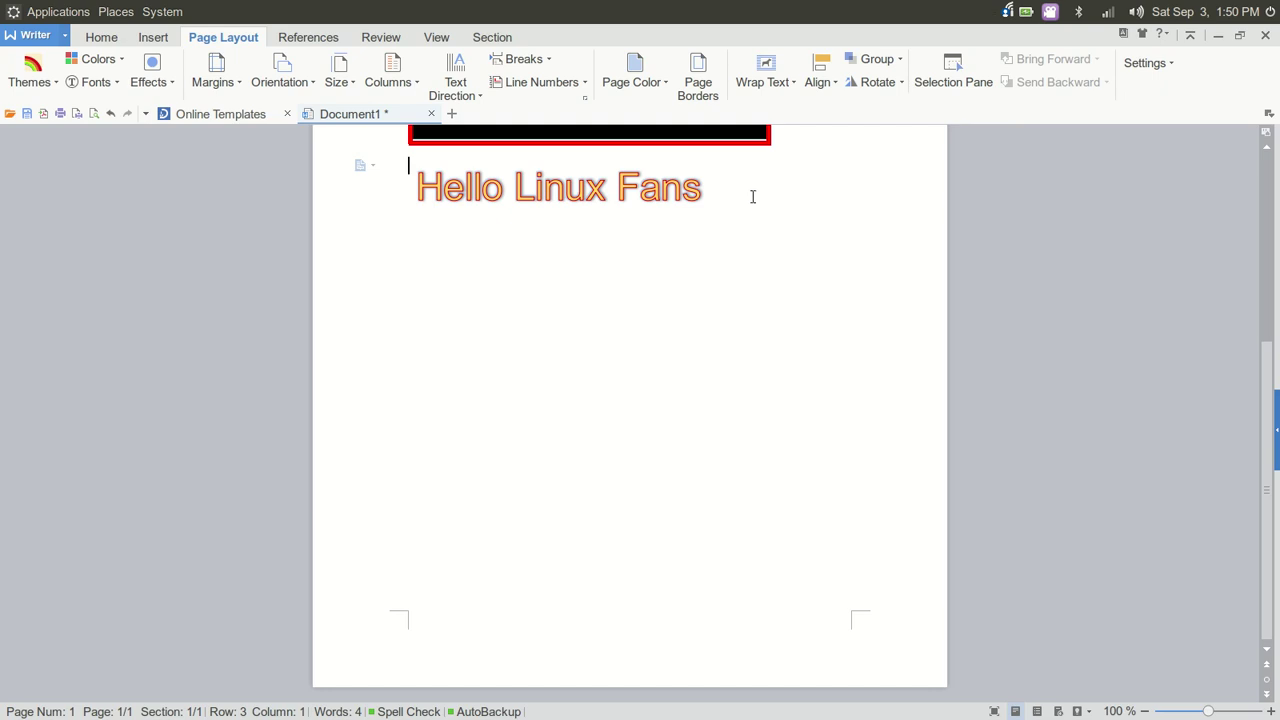
{"action": "left_click", "coordinate": [821, 82]}
{"action": "left_click", "coordinate": [821, 80]}
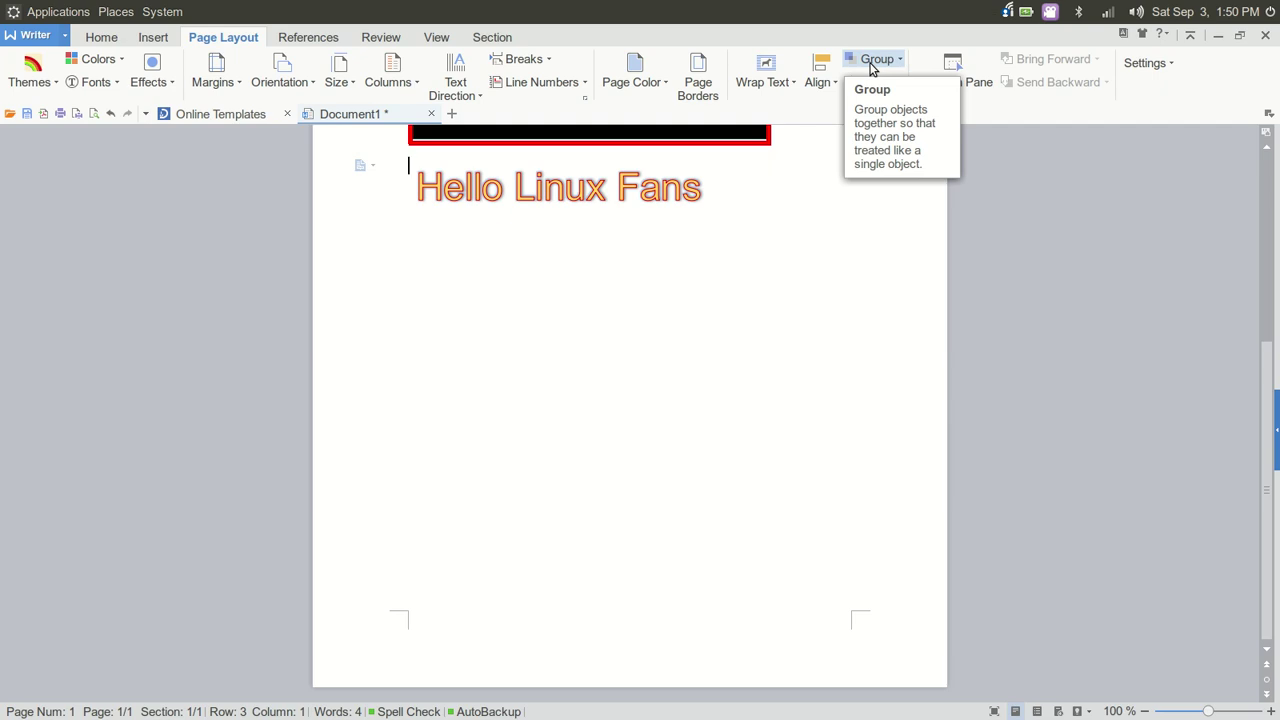
{"action": "left_click", "coordinate": [376, 38]}
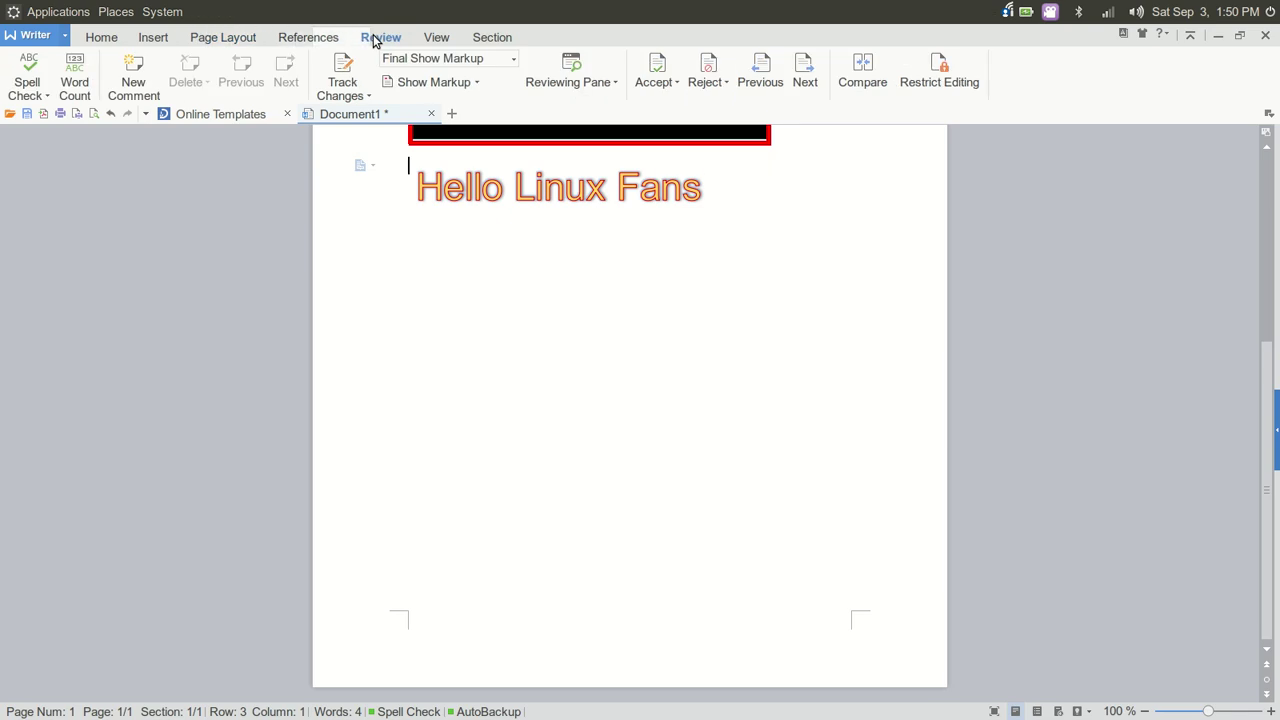
{"action": "left_click", "coordinate": [700, 192]}
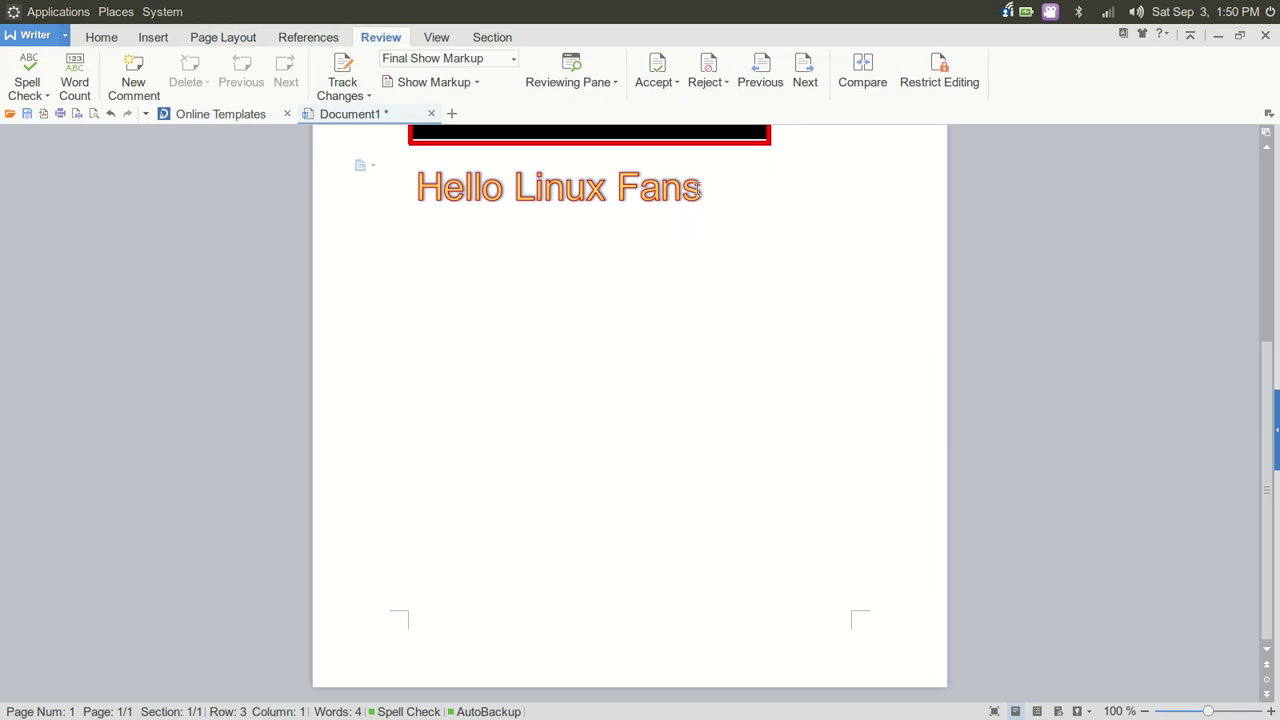
{"action": "left_click", "coordinate": [711, 243]}
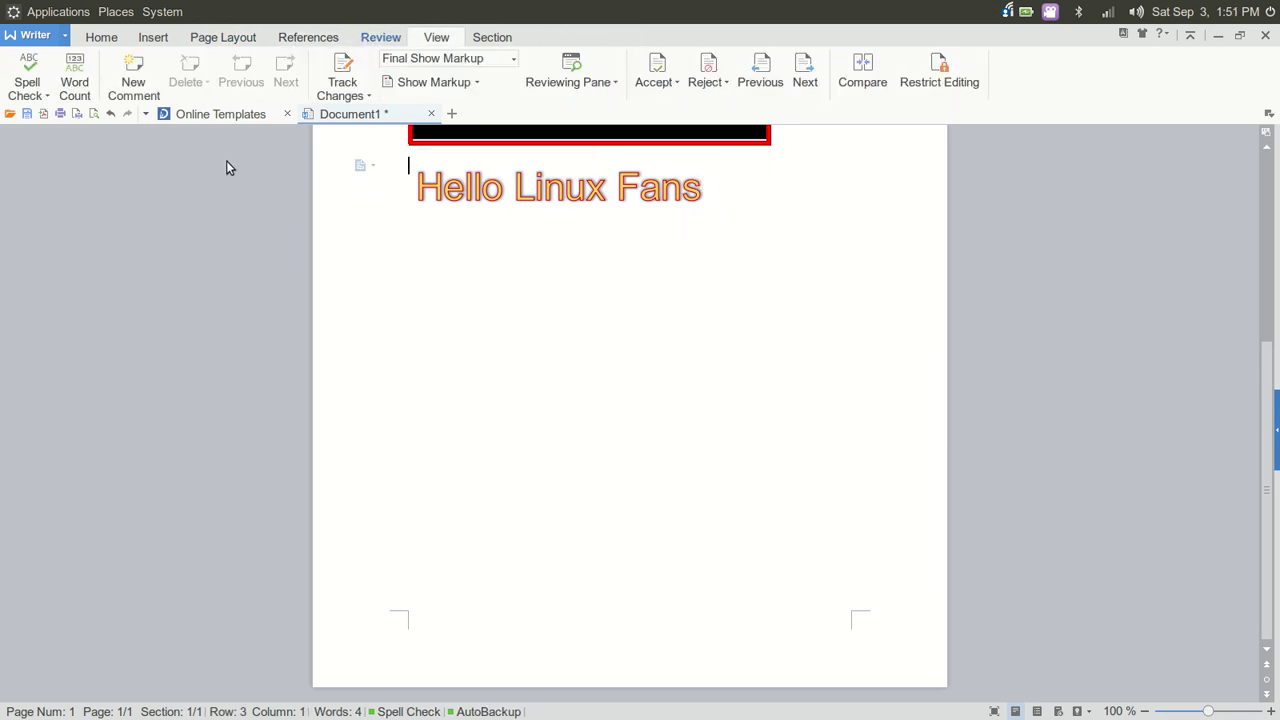
Insert a multi-line text box, dismissing the warning about lost paste contents
{"action": "left_click", "coordinate": [153, 38]}
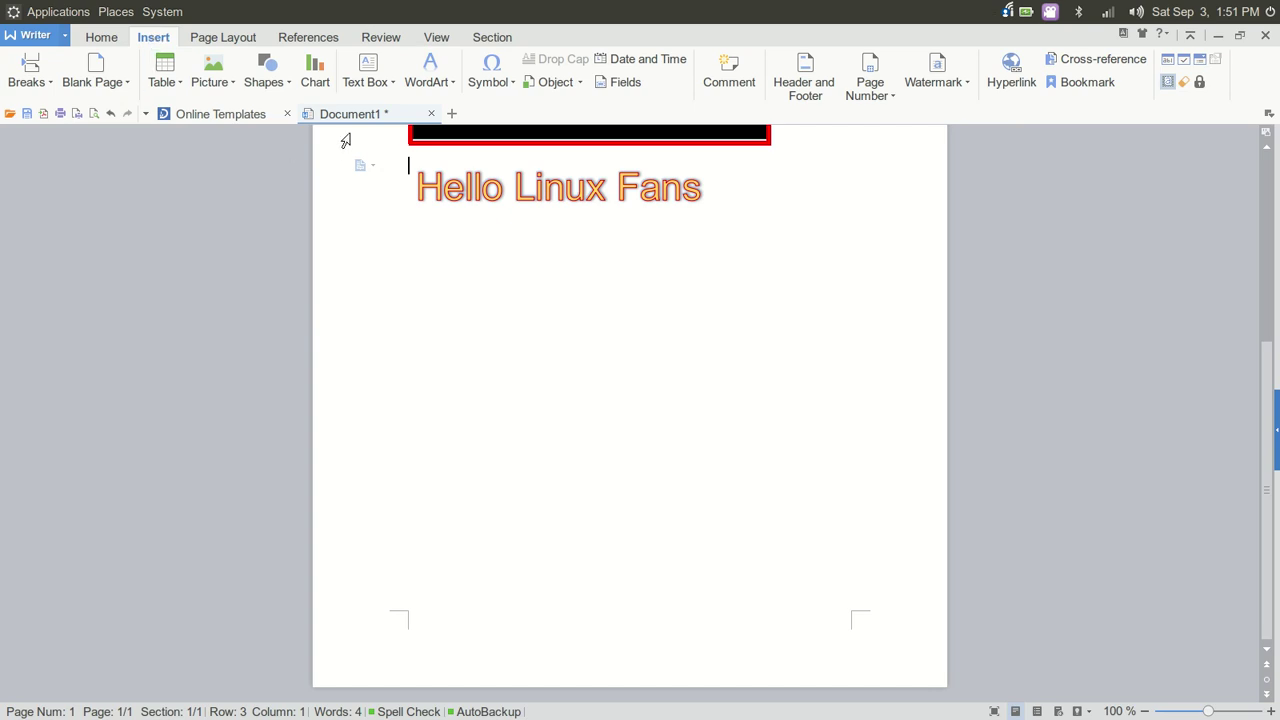
{"action": "left_click", "coordinate": [389, 84]}
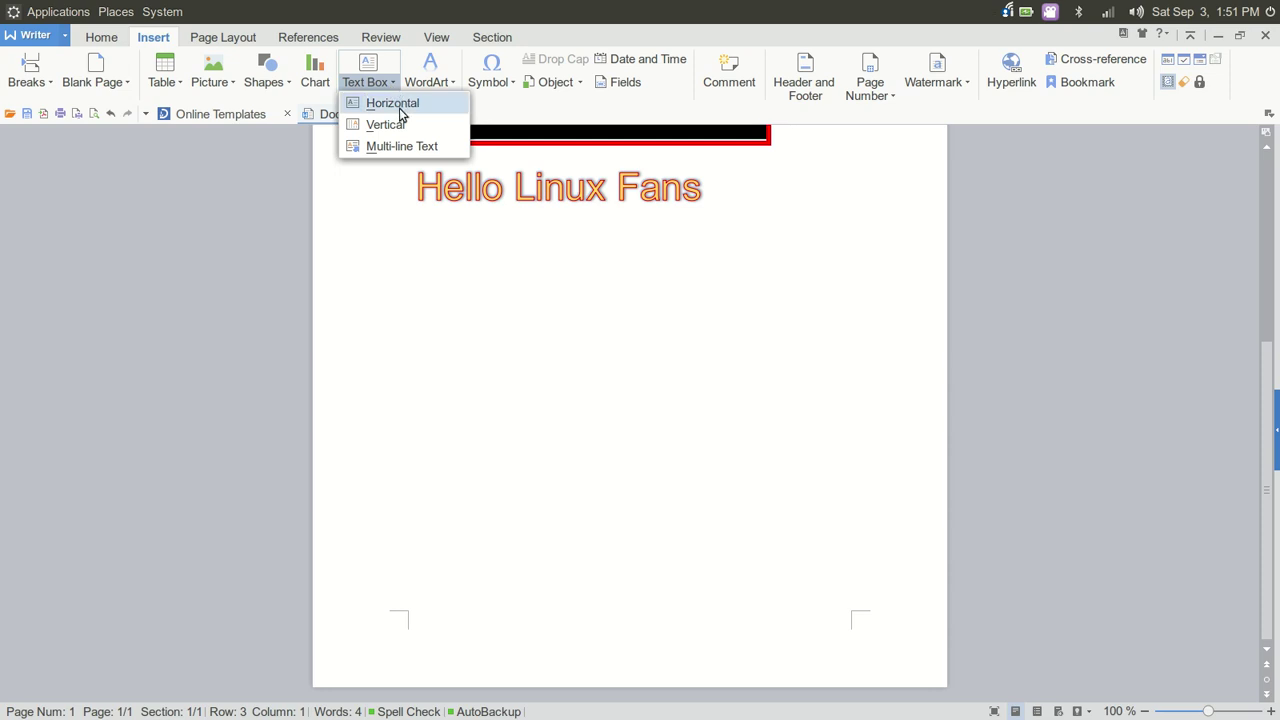
{"action": "left_click", "coordinate": [403, 106]}
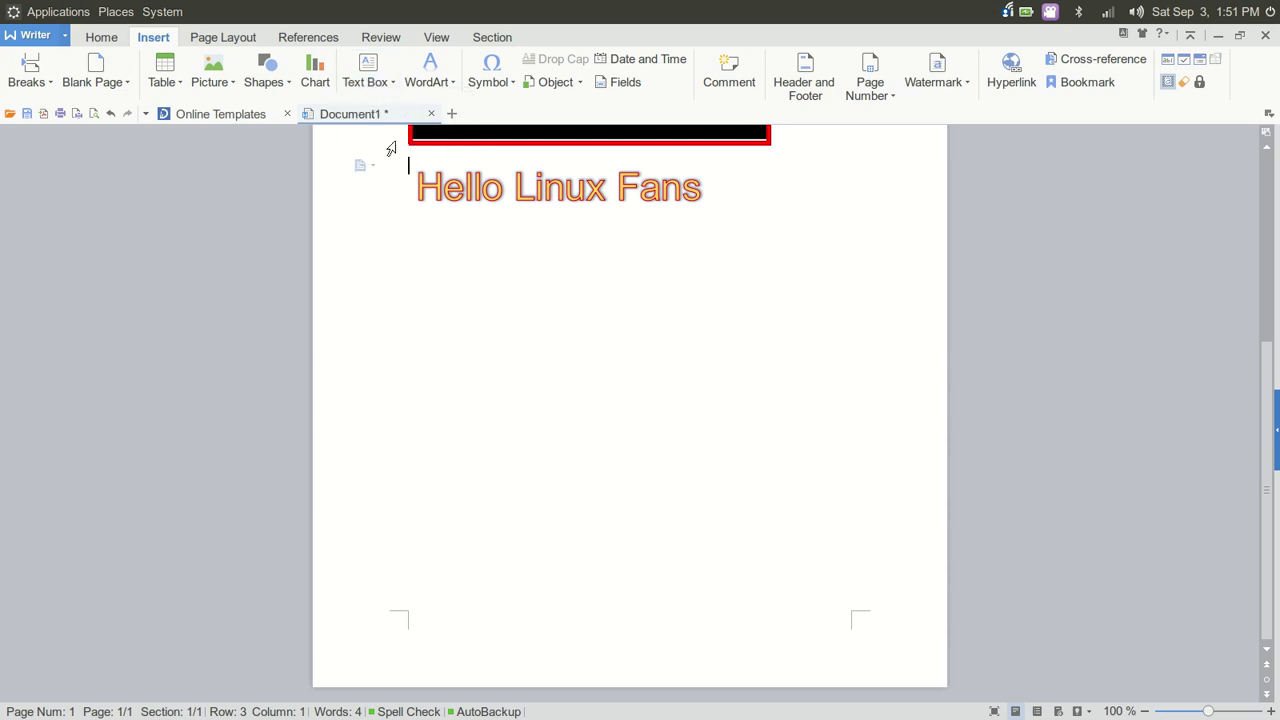
{"action": "left_click", "coordinate": [392, 86]}
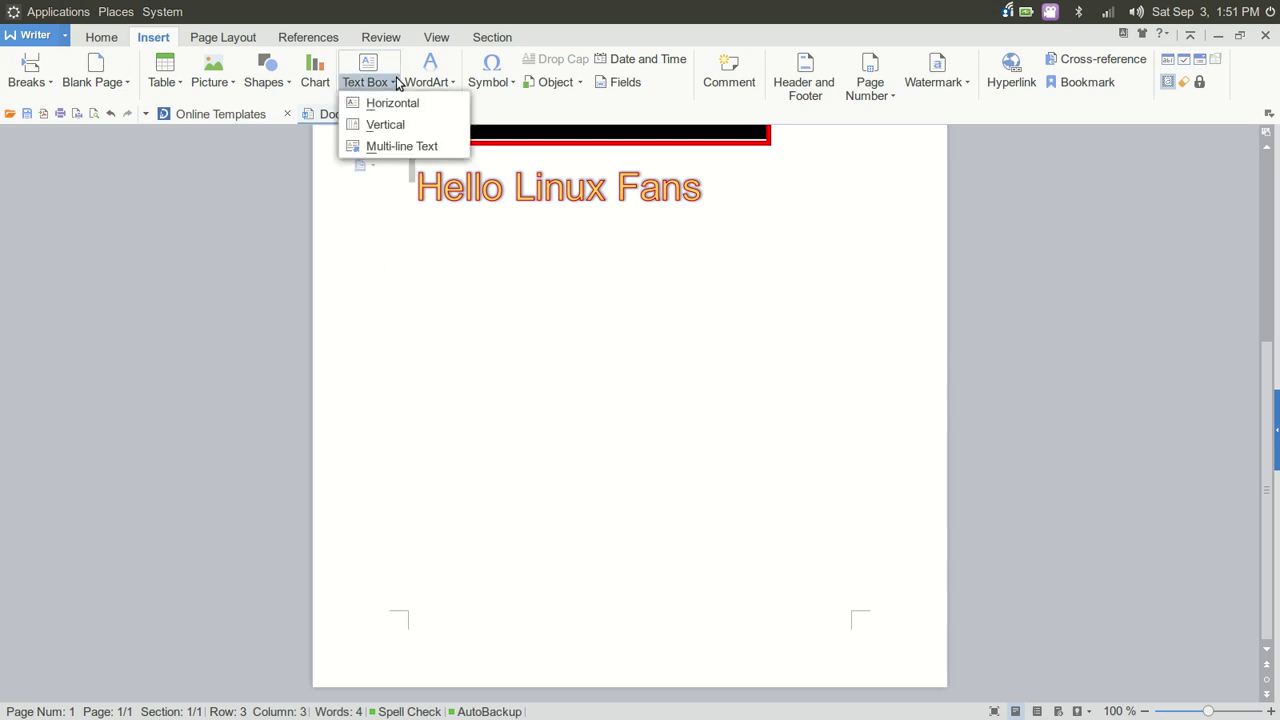
{"action": "left_click", "coordinate": [390, 146]}
{"action": "key", "text": "ctrl+v"}
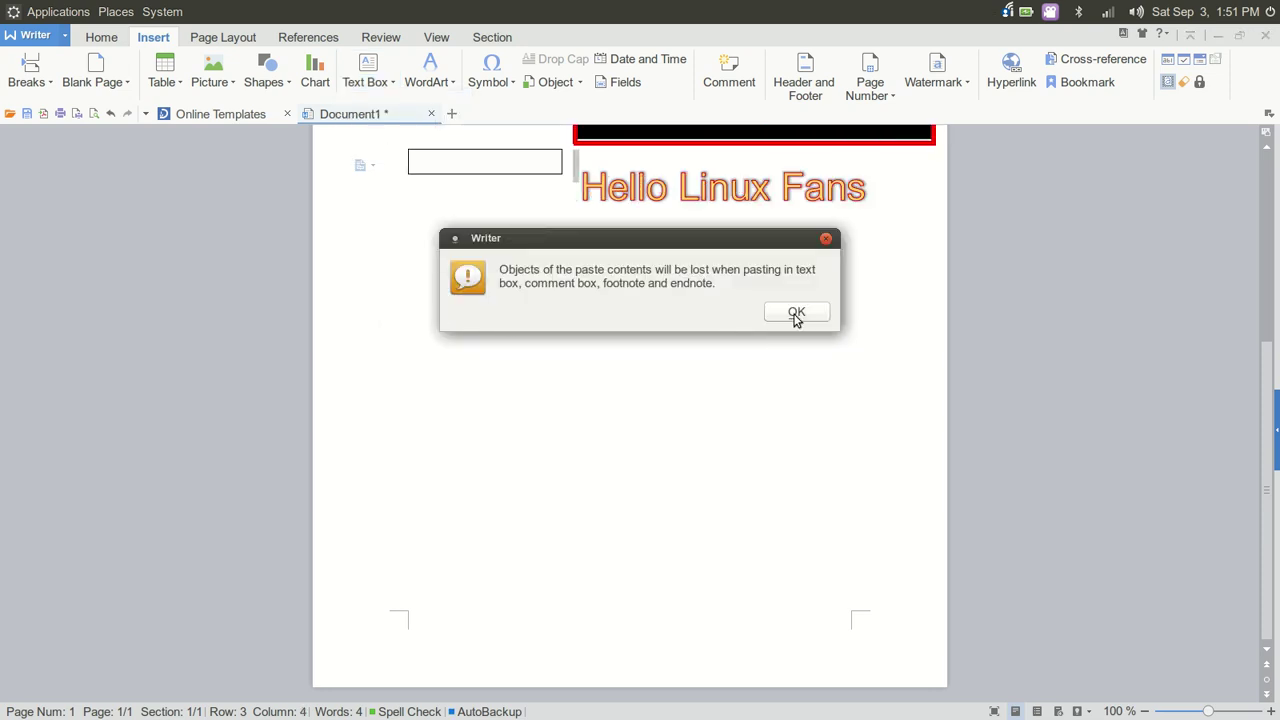
{"action": "left_click", "coordinate": [794, 316]}
Move the text box beneath the 'Hello Linux Fans' heading and enlarge it across the page
{"action": "left_click", "coordinate": [537, 190]}
{"action": "left_click_drag", "start_coordinate": [497, 155], "coordinate": [606, 306]}
{"action": "left_click_drag", "start_coordinate": [517, 345], "coordinate": [368, 510]}
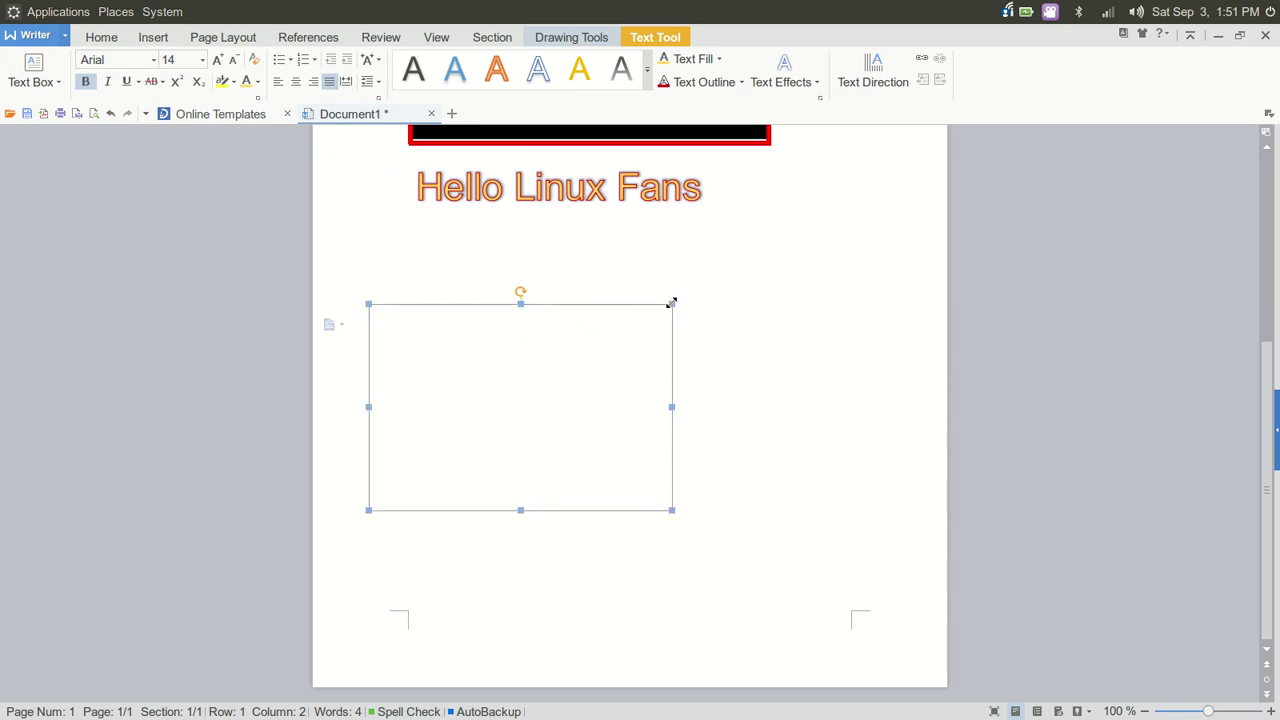
{"action": "left_click_drag", "start_coordinate": [671, 303], "coordinate": [830, 235]}
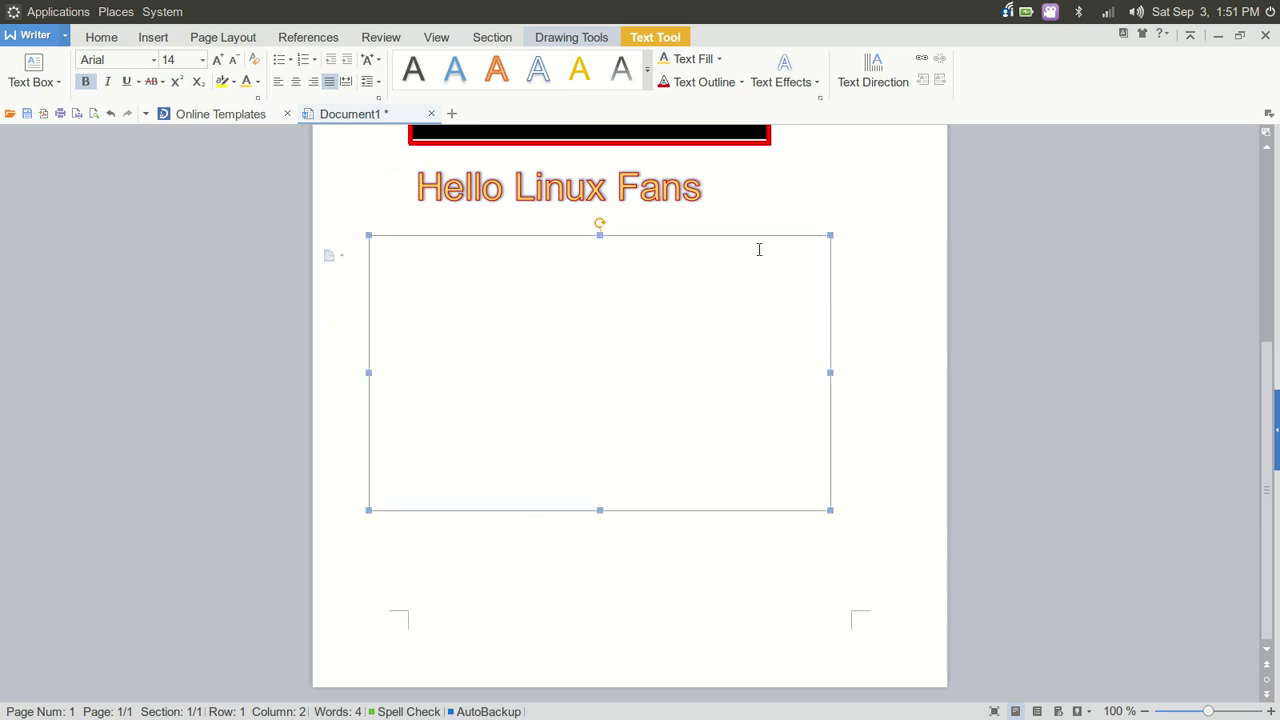
Type 'The foox jumpped over the logg' in the text box and correct 'foox' to 'fox'
{"action": "left_click", "coordinate": [420, 248]}
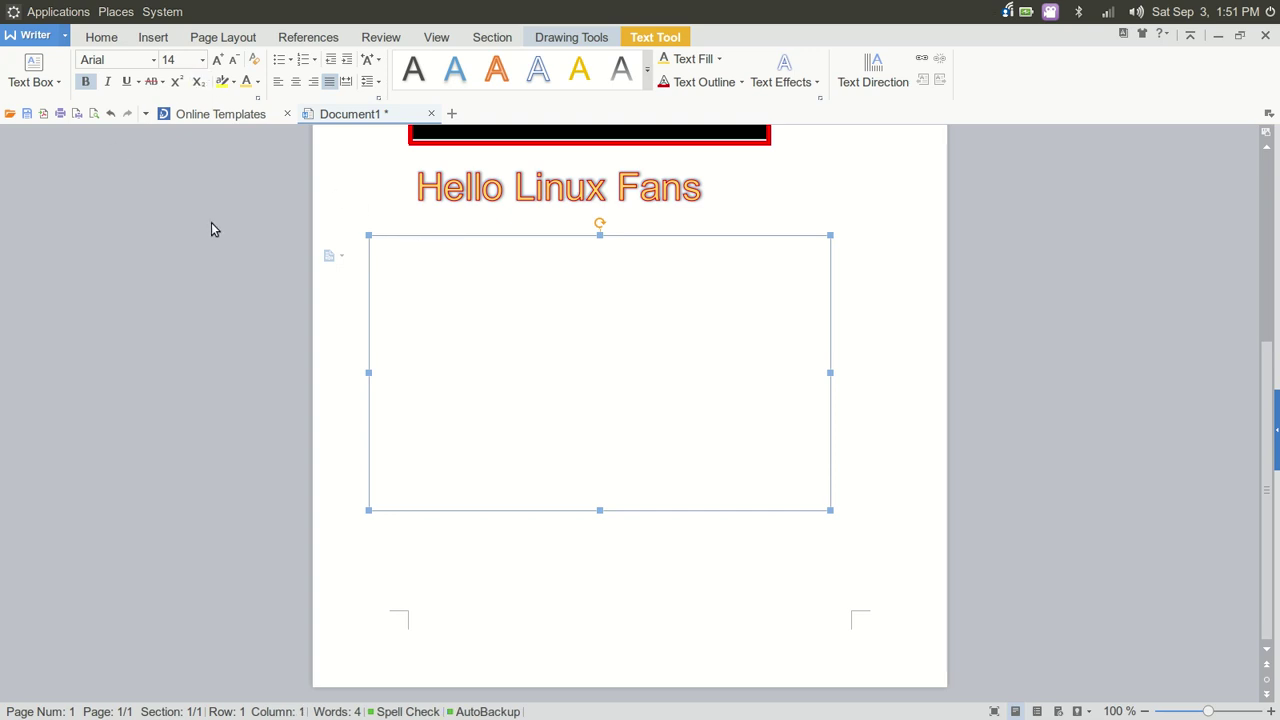
{"action": "type", "text": "The foox jumpped over the "}
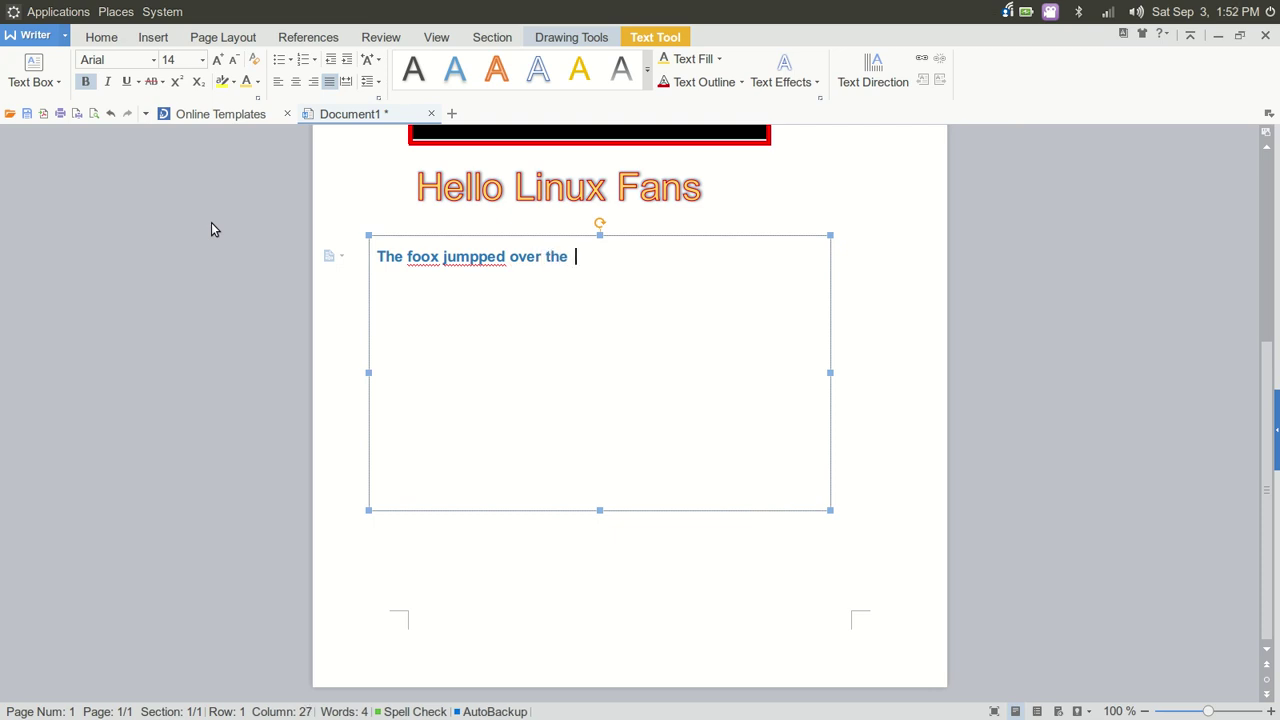
{"action": "type", "text": "logg"}
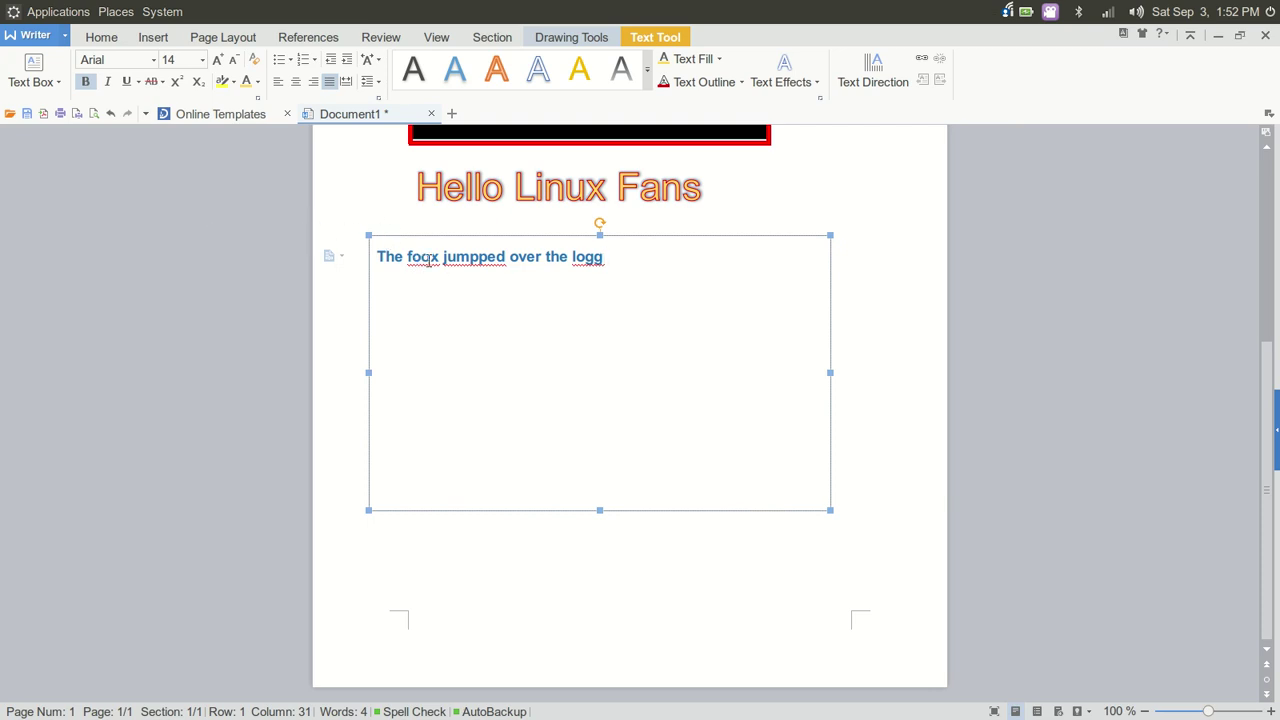
{"action": "right_click", "coordinate": [428, 260]}
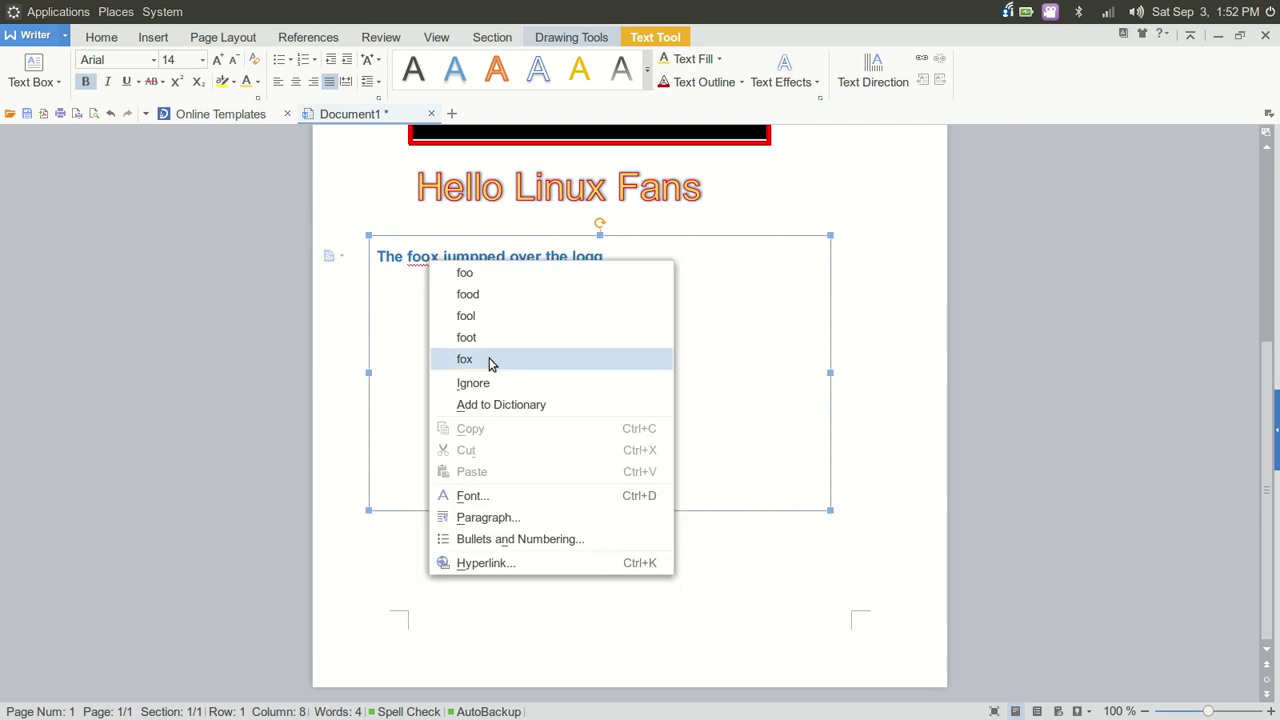
{"action": "left_click", "coordinate": [490, 359]}
Correct 'jumpped' to 'jumped' and 'logg' to 'log', then deselect the text box
{"action": "right_click", "coordinate": [471, 262]}
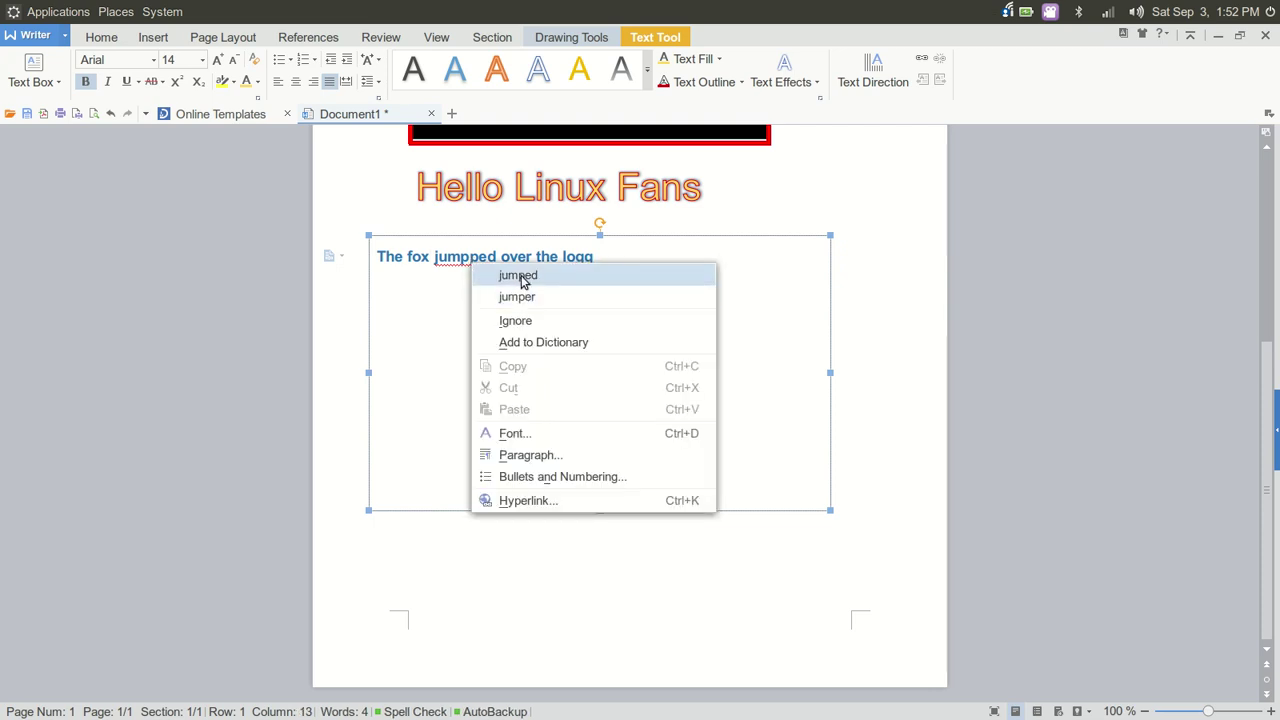
{"action": "left_click", "coordinate": [520, 276]}
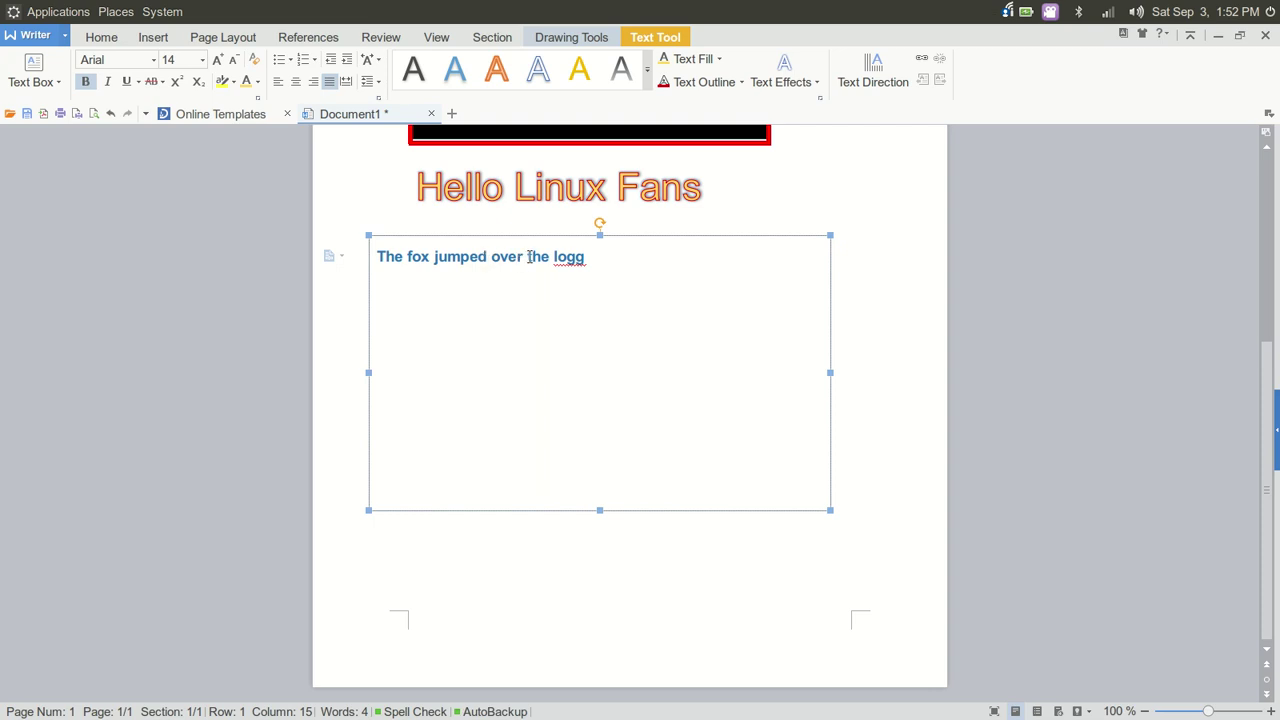
{"action": "right_click", "coordinate": [566, 262]}
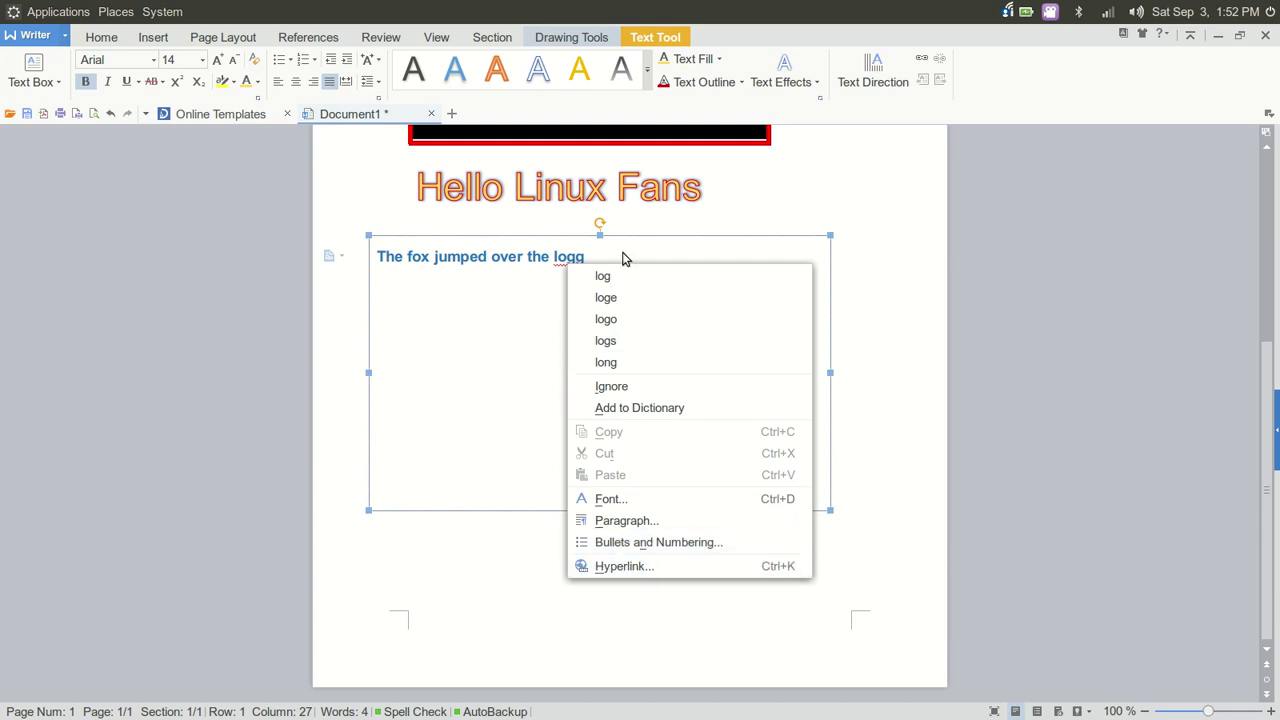
{"action": "key", "text": "Escape"}
{"action": "key", "text": "BackSpace"}
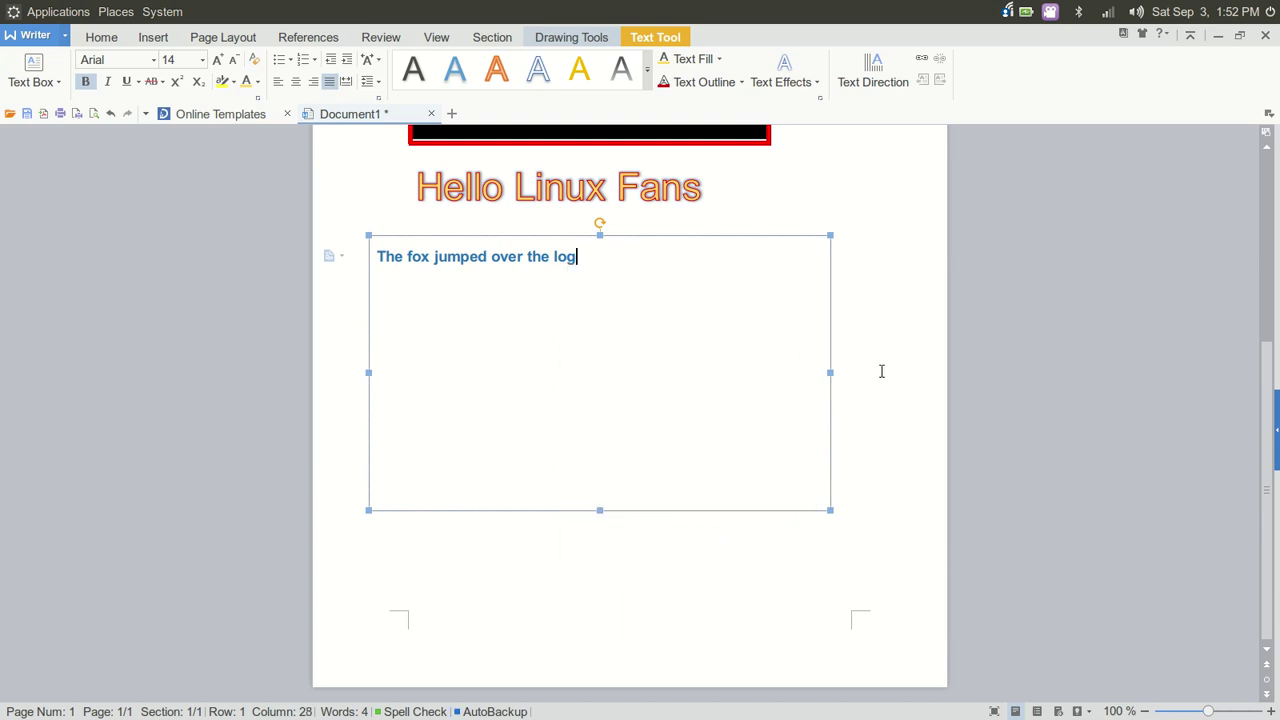
{"action": "left_click", "coordinate": [881, 365]}
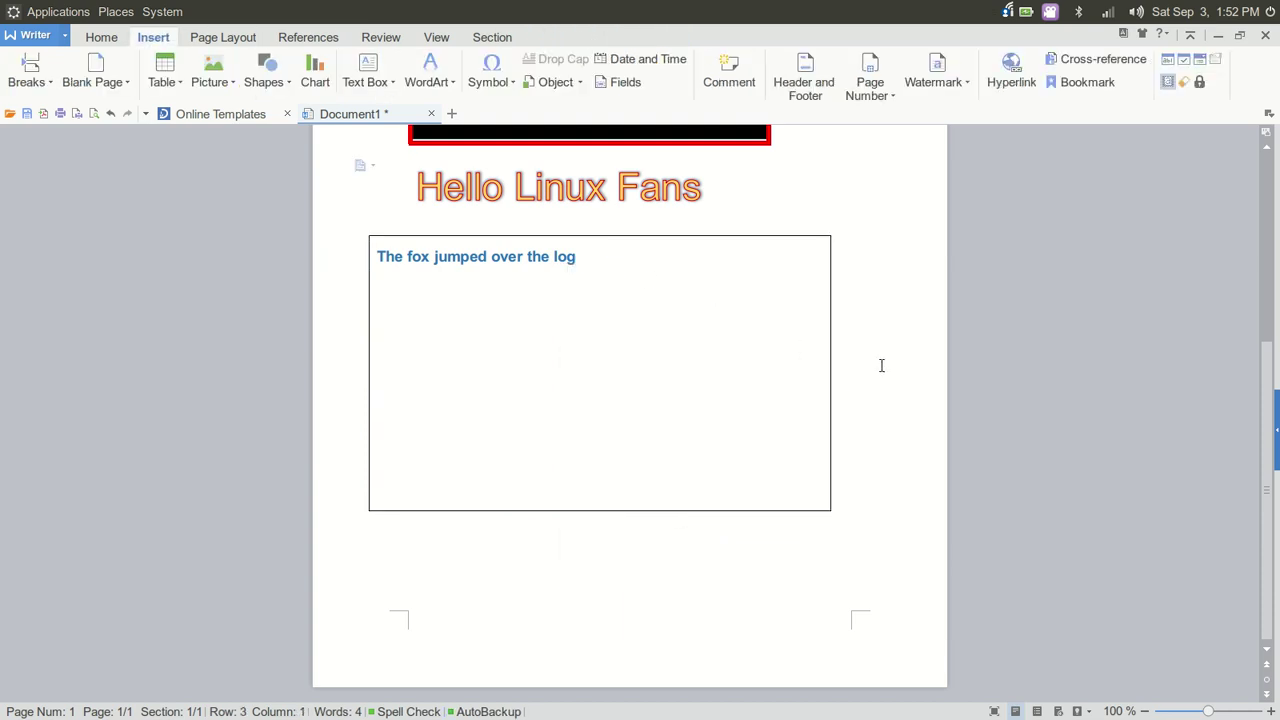
Scroll up to the top of the page with the 'Test word or two' heading and logo
{"action": "scroll", "coordinate": [948, 296], "scroll_direction": "up", "scroll_amount": 3}
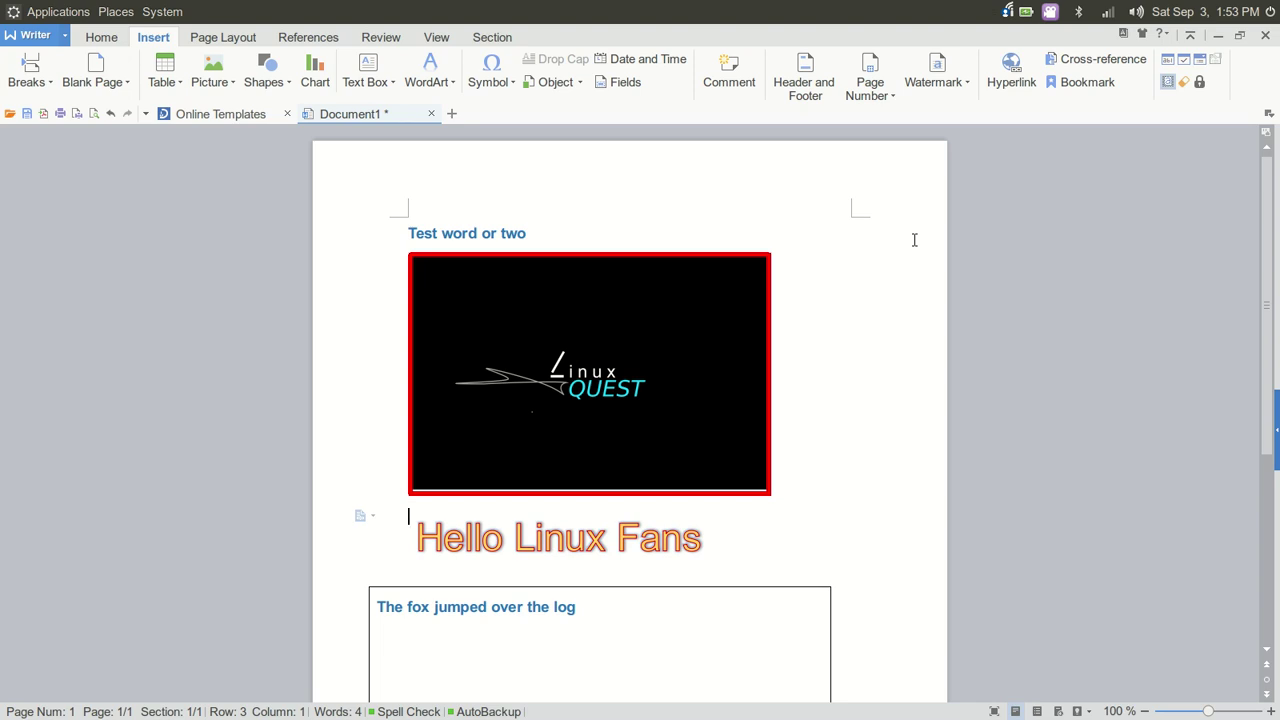
Open Save As, check Microsoft Word 2007/2010 Document as file type, then cancel the dialog
{"action": "left_click", "coordinate": [52, 37]}
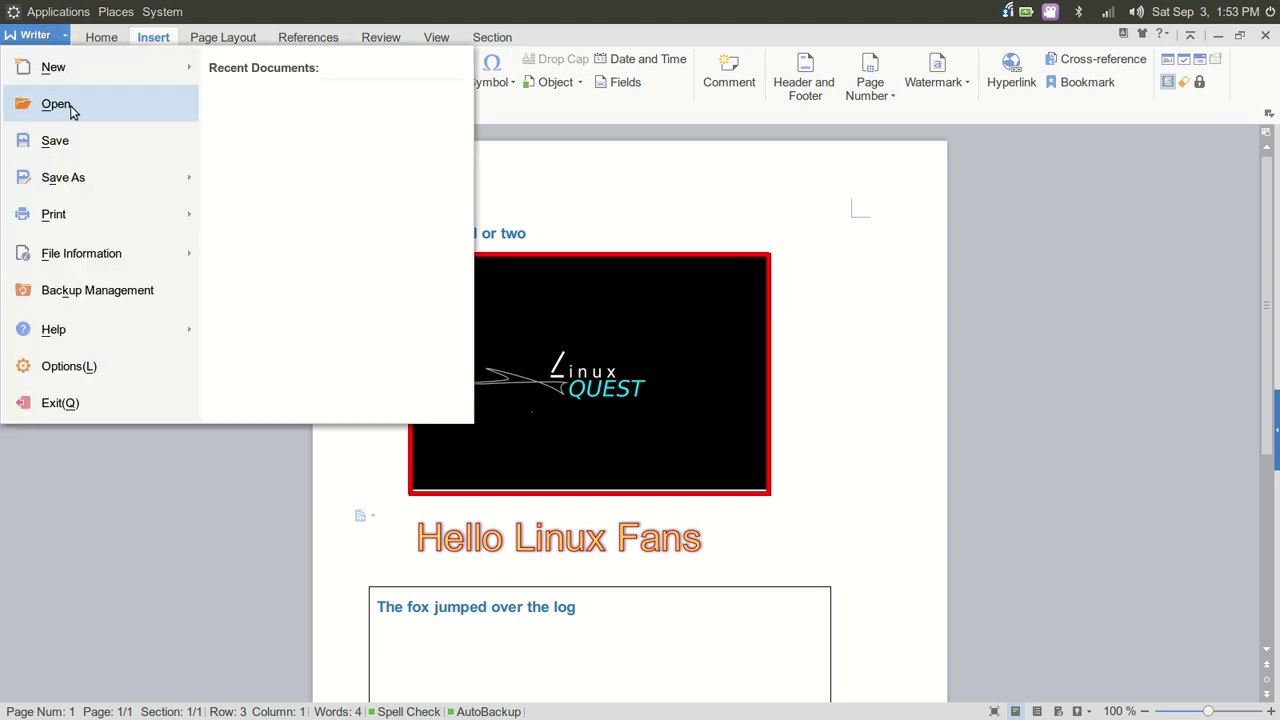
{"action": "mouse_move", "coordinate": [88, 181]}
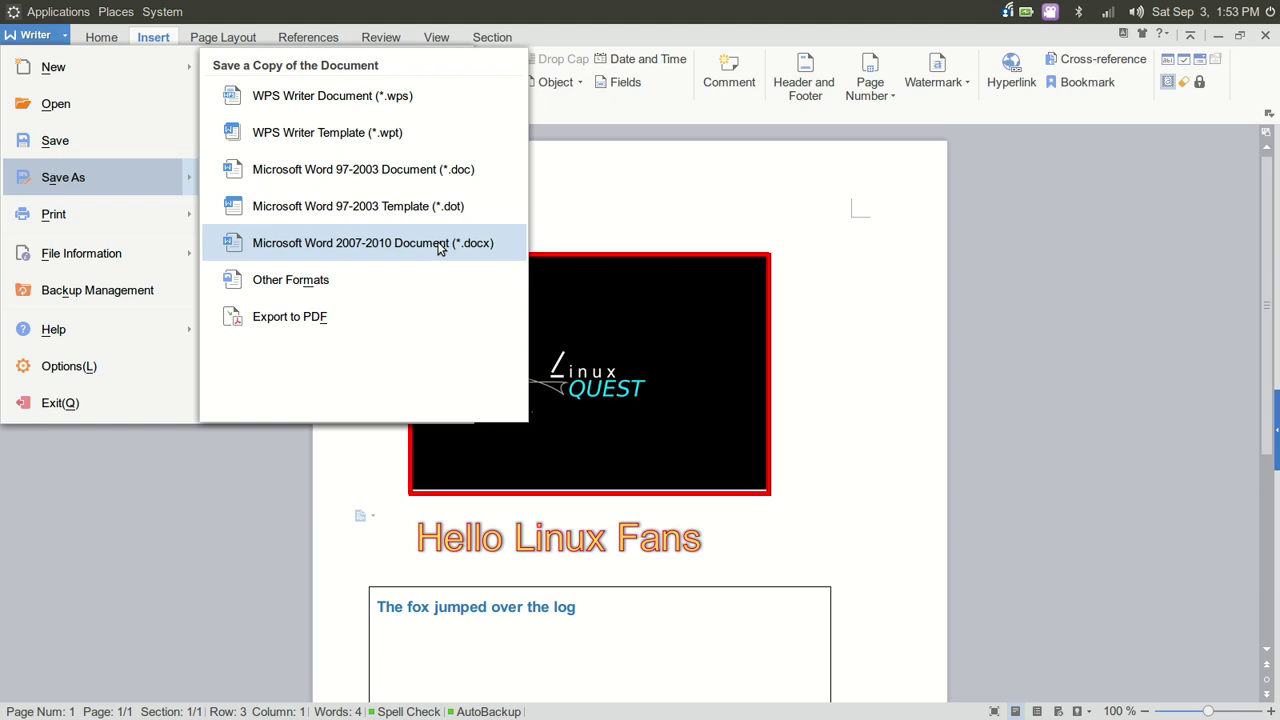
{"action": "left_click", "coordinate": [323, 283]}
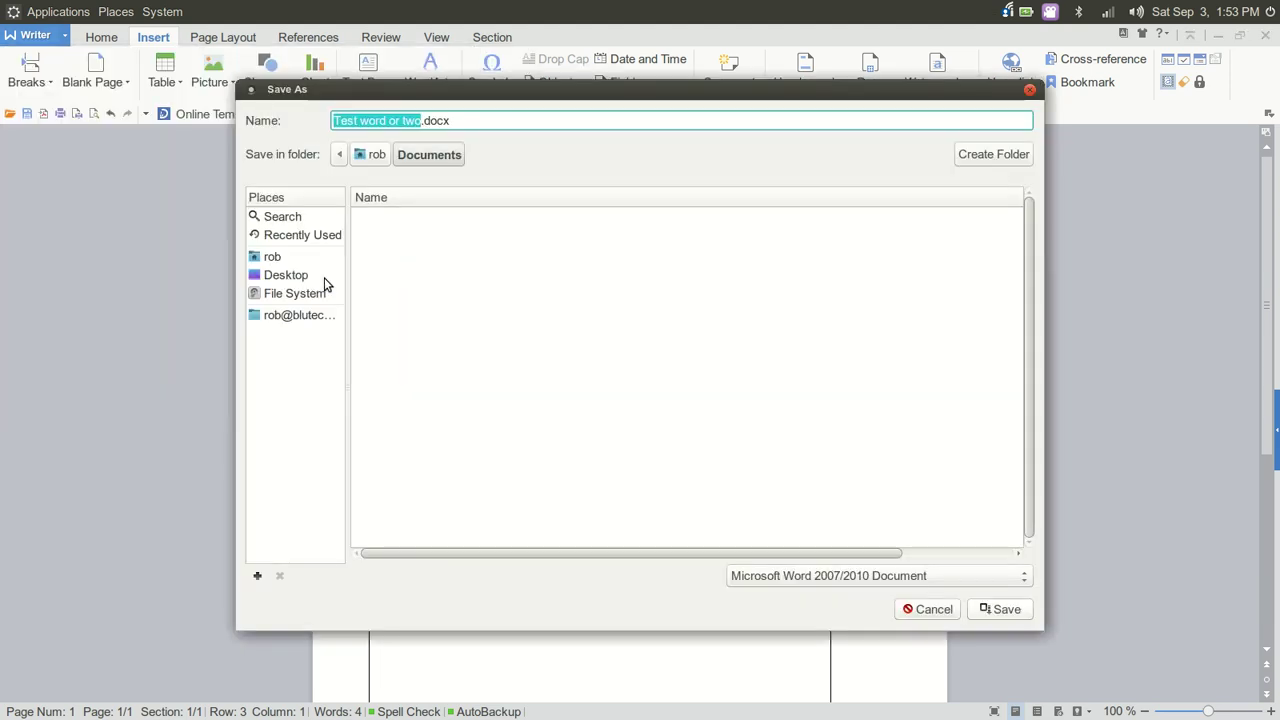
{"action": "left_click", "coordinate": [1023, 580]}
{"action": "left_click", "coordinate": [1023, 580]}
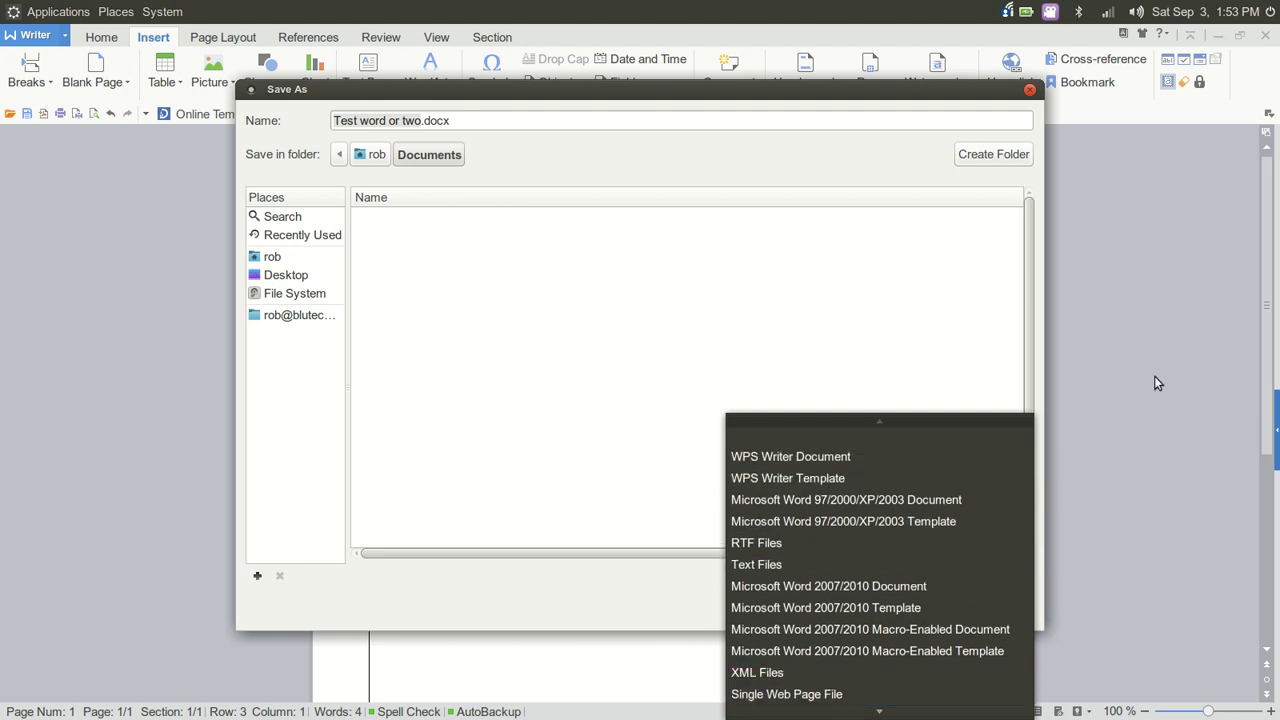
{"action": "left_click", "coordinate": [1109, 303]}
{"action": "left_click", "coordinate": [1029, 91]}
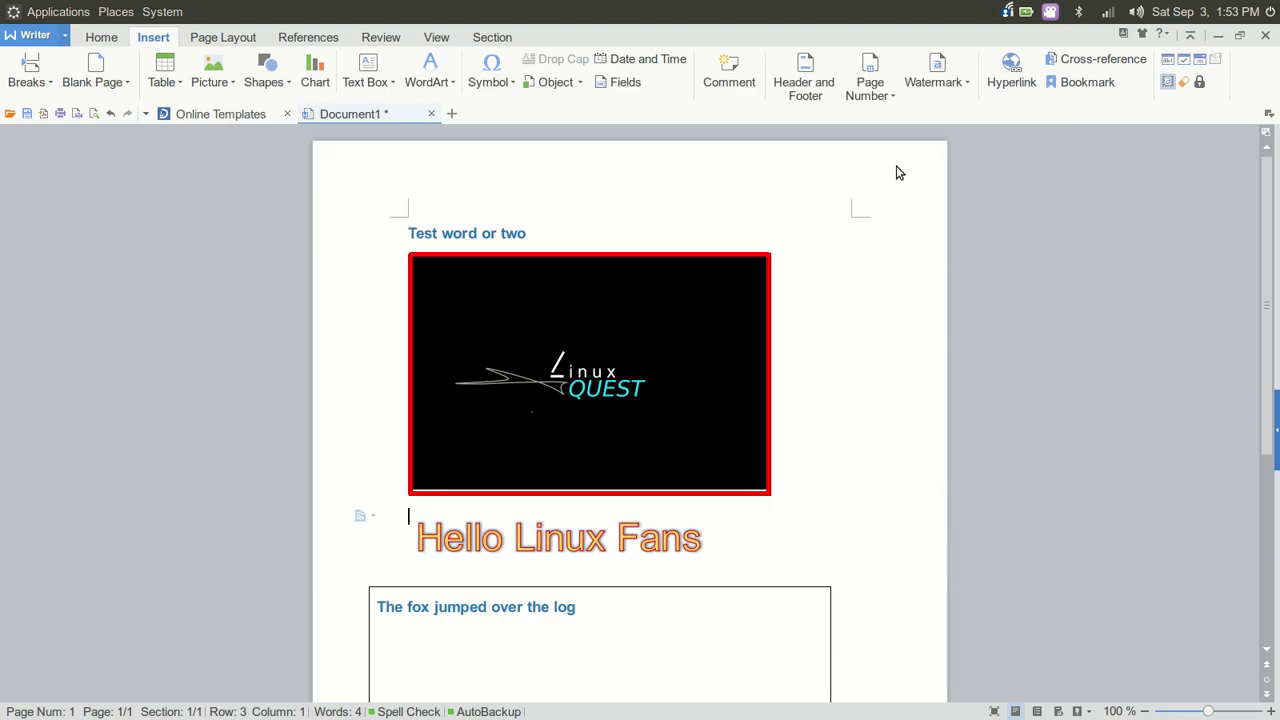
Save the document as the Word file 'Test word or two.docx' in Documents
{"action": "left_click", "coordinate": [56, 36]}
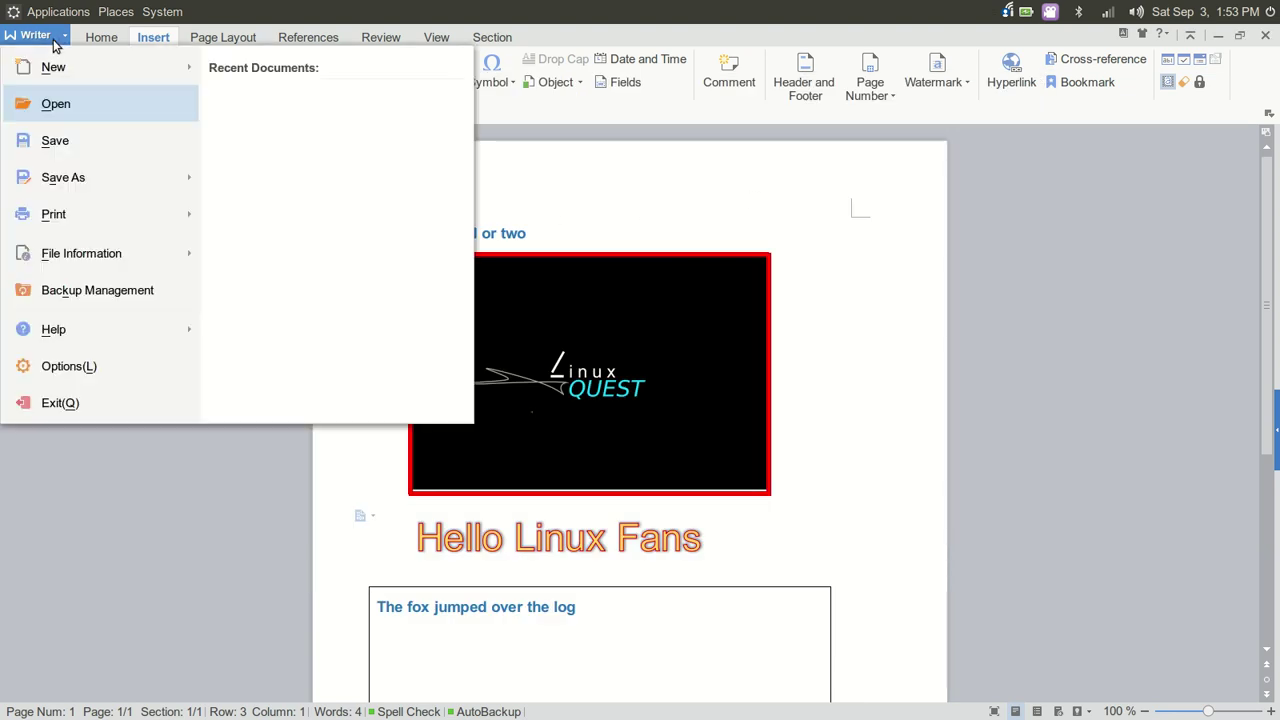
{"action": "mouse_move", "coordinate": [132, 173]}
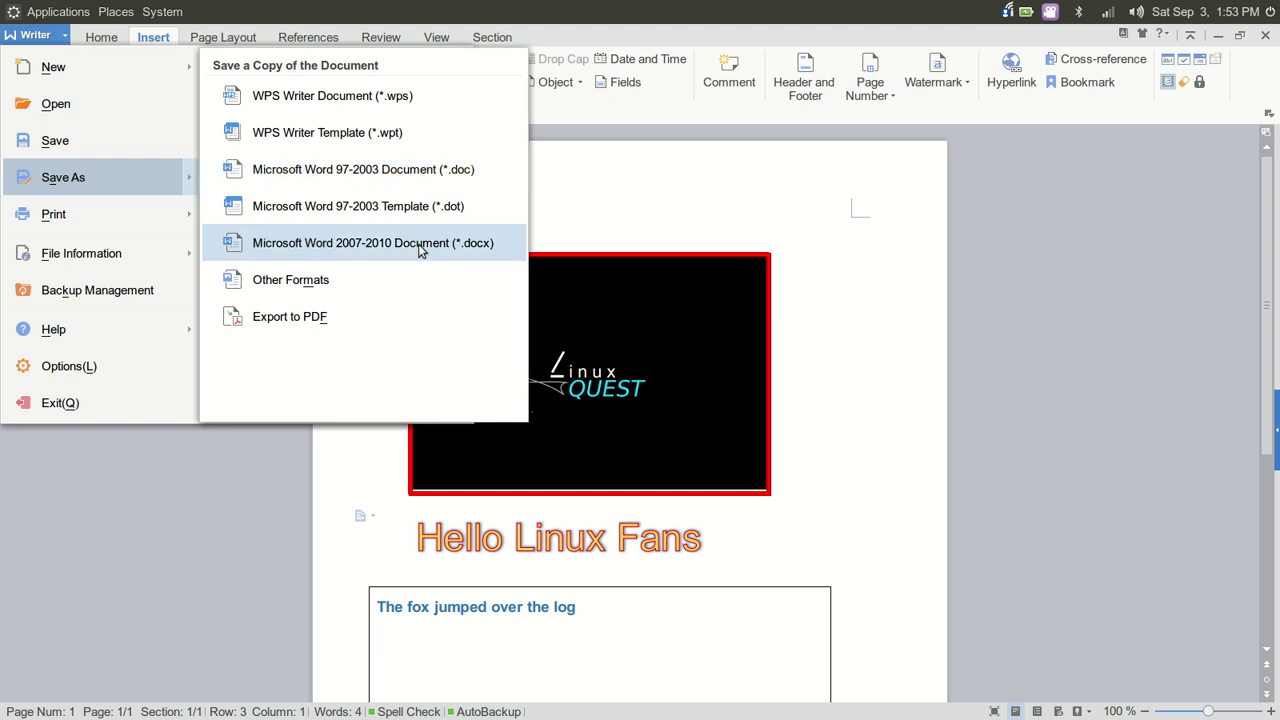
{"action": "left_click", "coordinate": [420, 248]}
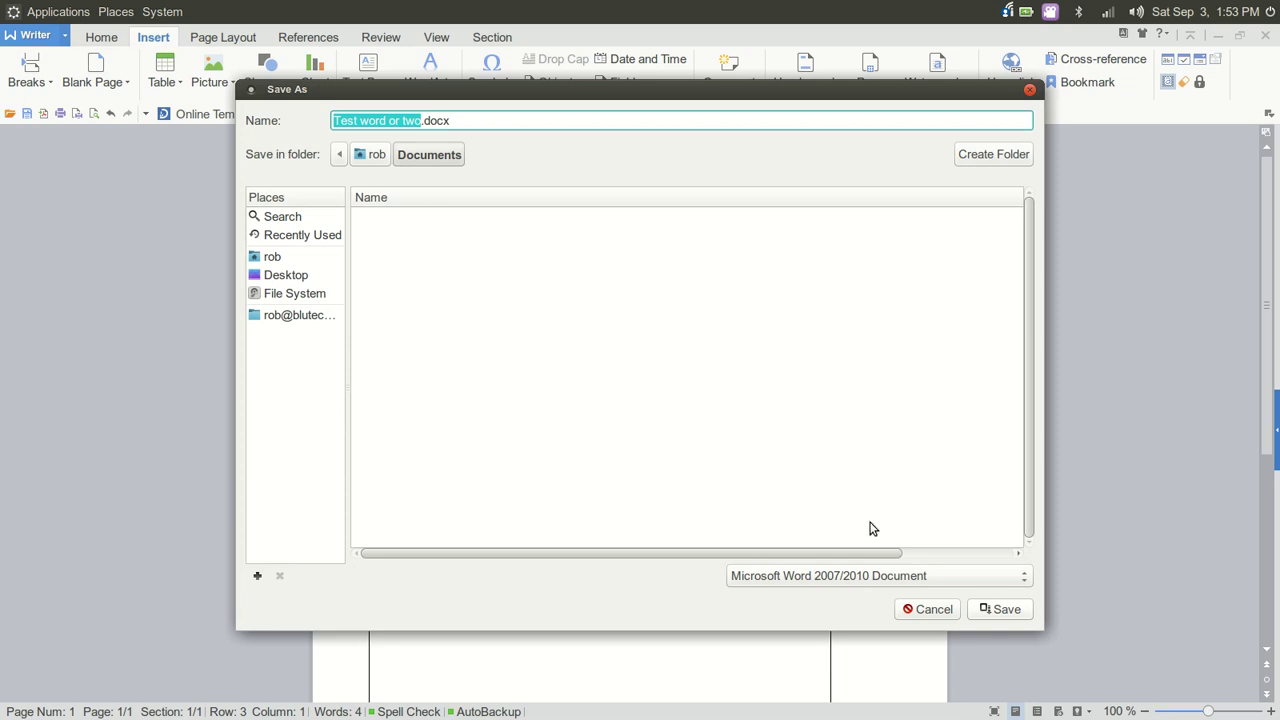
{"action": "left_click", "coordinate": [1003, 609]}
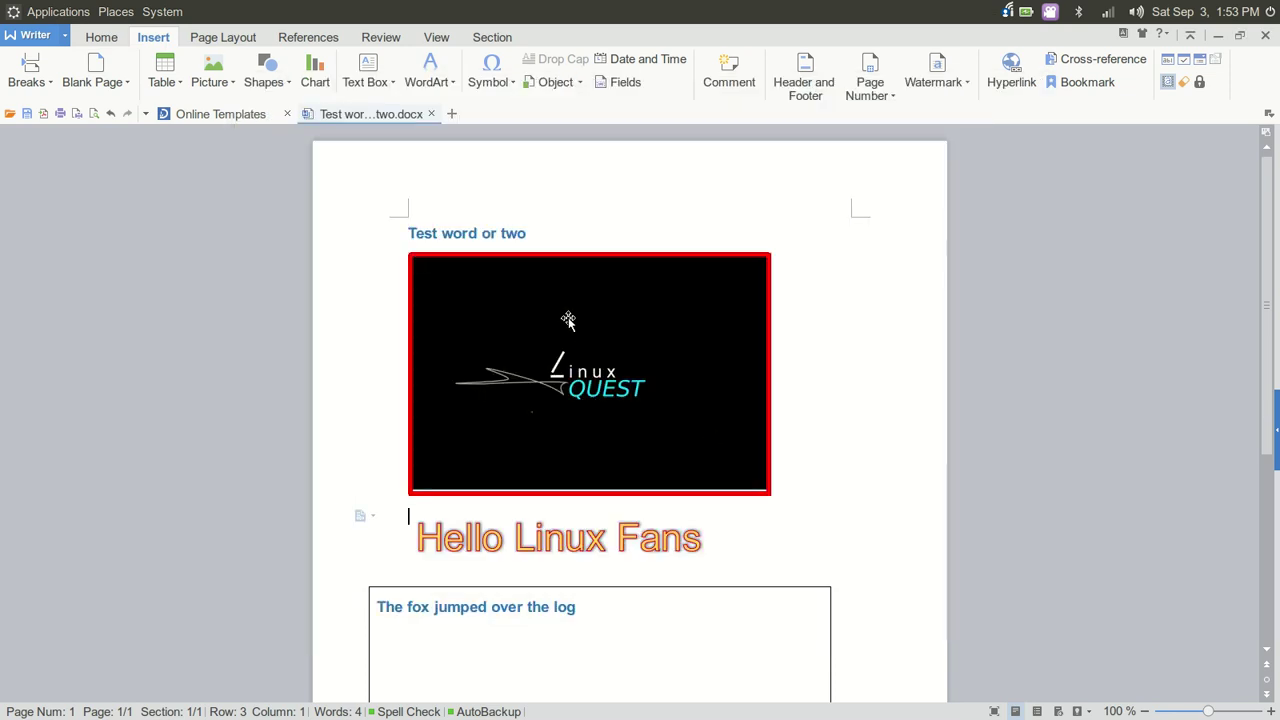
{"action": "scroll", "coordinate": [835, 455], "scroll_direction": "down", "scroll_amount": 5}
{"action": "scroll", "coordinate": [835, 455], "scroll_direction": "up", "scroll_amount": 5}
{"action": "scroll", "coordinate": [835, 455], "scroll_direction": "down", "scroll_amount": 3}
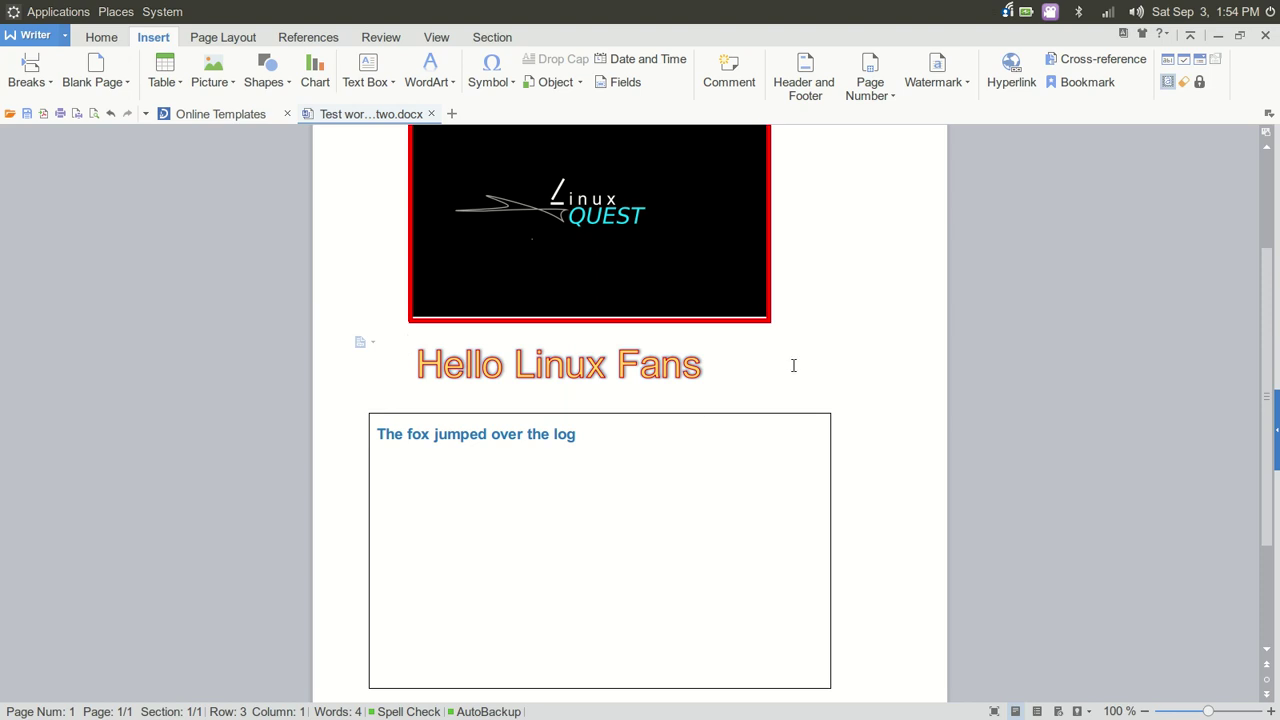
{"action": "scroll", "coordinate": [803, 355], "scroll_direction": "up", "scroll_amount": 3}
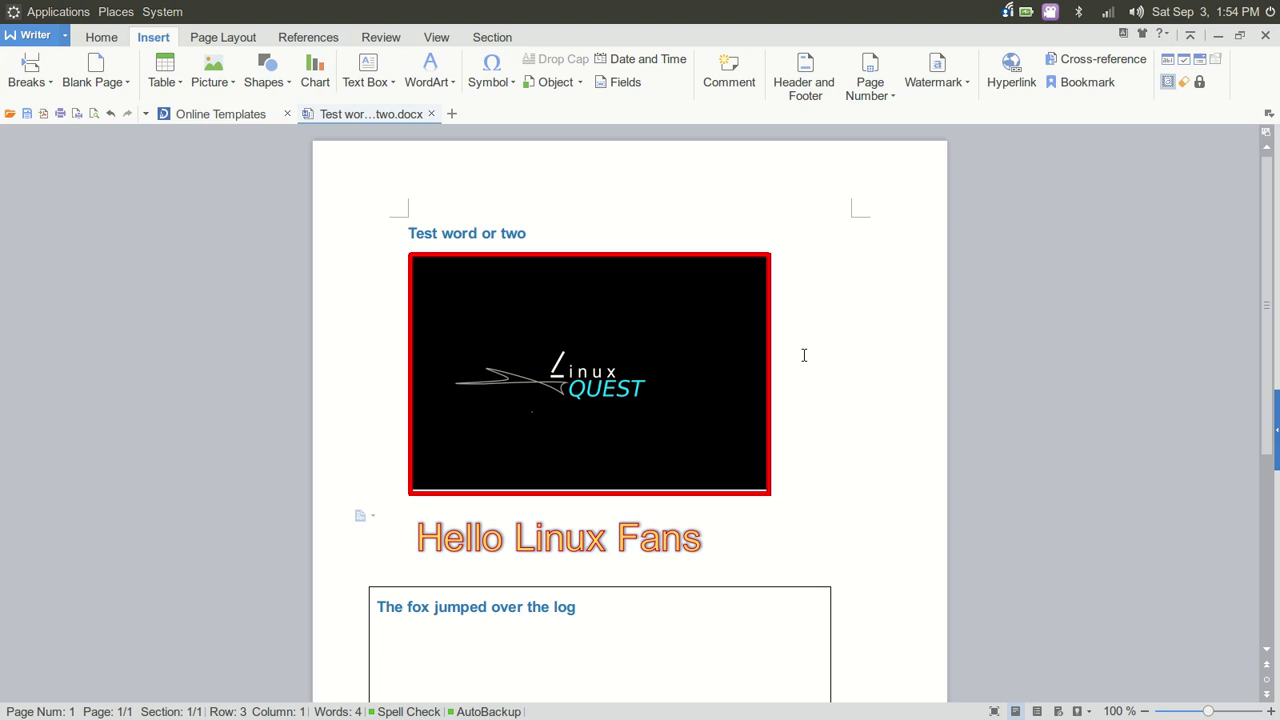
{"action": "scroll", "coordinate": [802, 355], "scroll_direction": "down", "scroll_amount": 6}
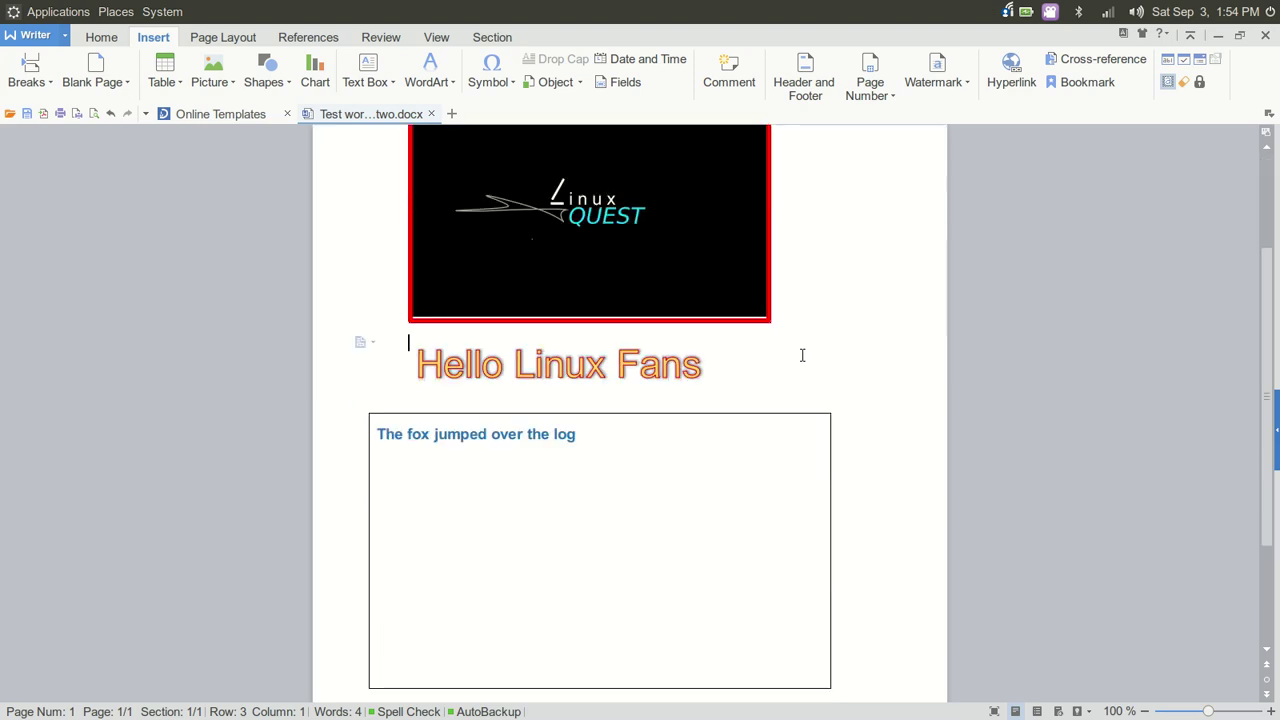
{"action": "scroll", "coordinate": [802, 355], "scroll_direction": "up", "scroll_amount": 6}
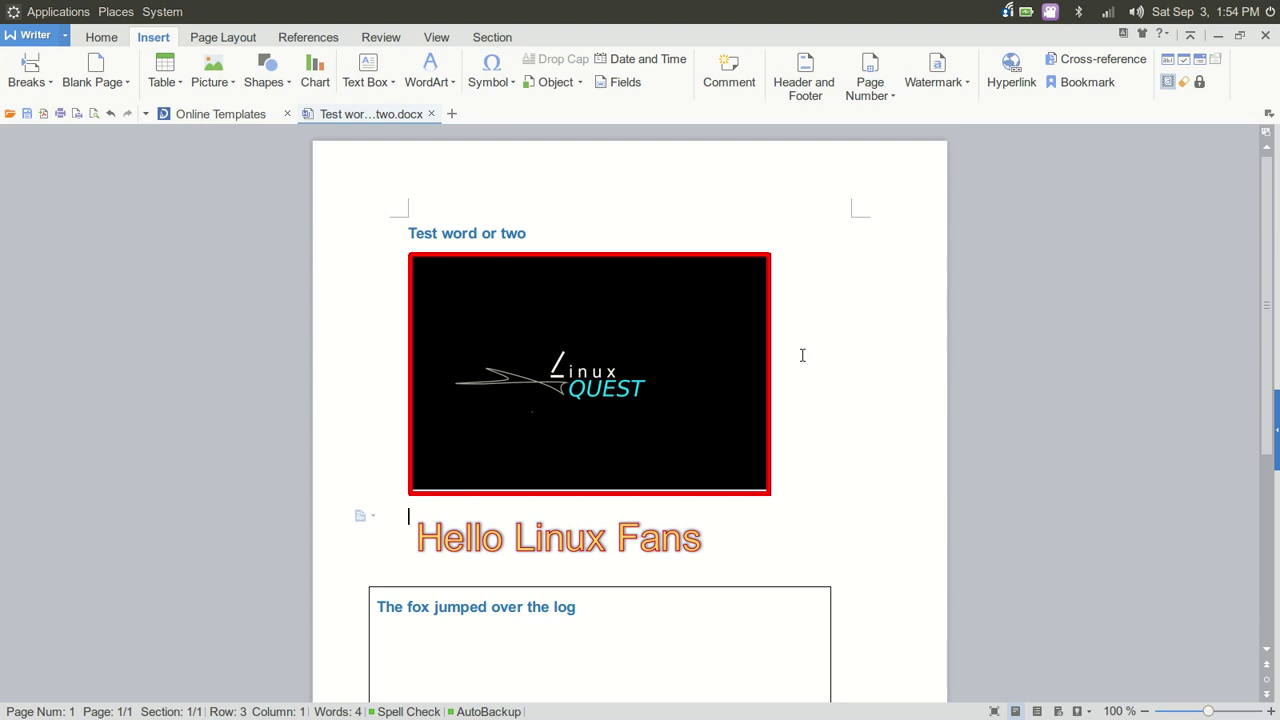
{"action": "scroll", "coordinate": [802, 355], "scroll_direction": "down", "scroll_amount": 4}
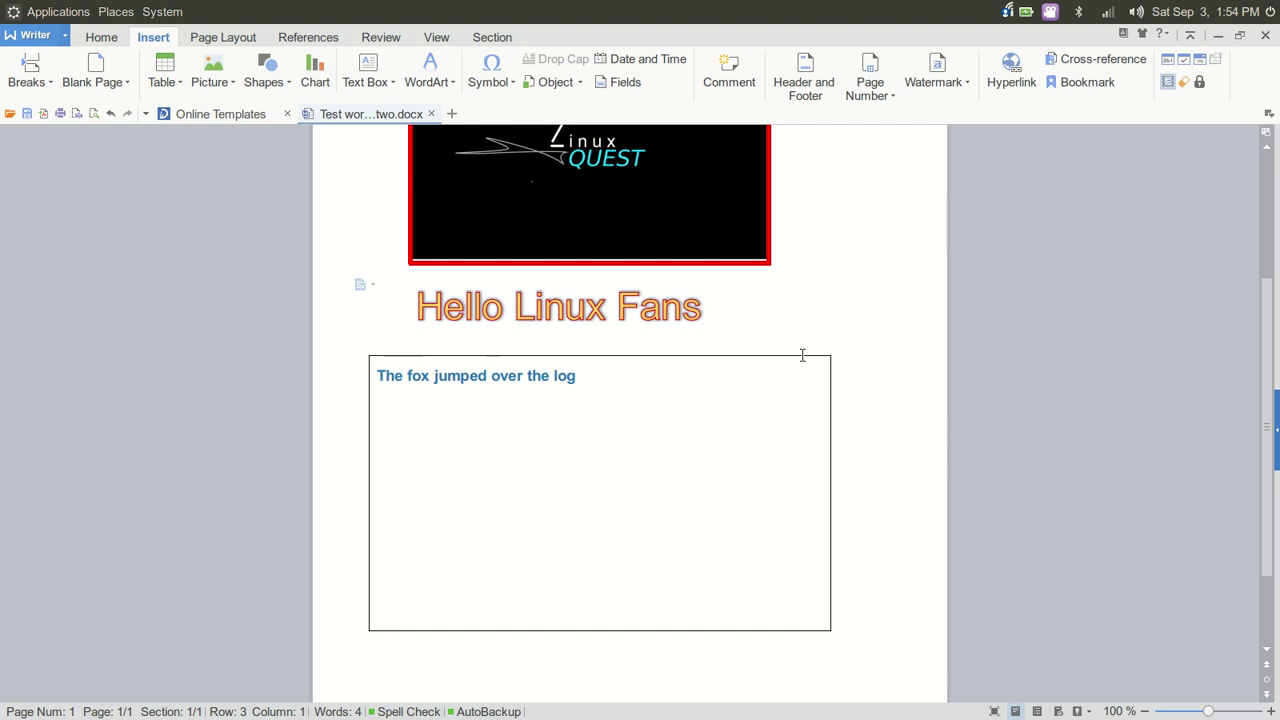
{"action": "scroll", "coordinate": [793, 404], "scroll_direction": "up", "scroll_amount": 5}
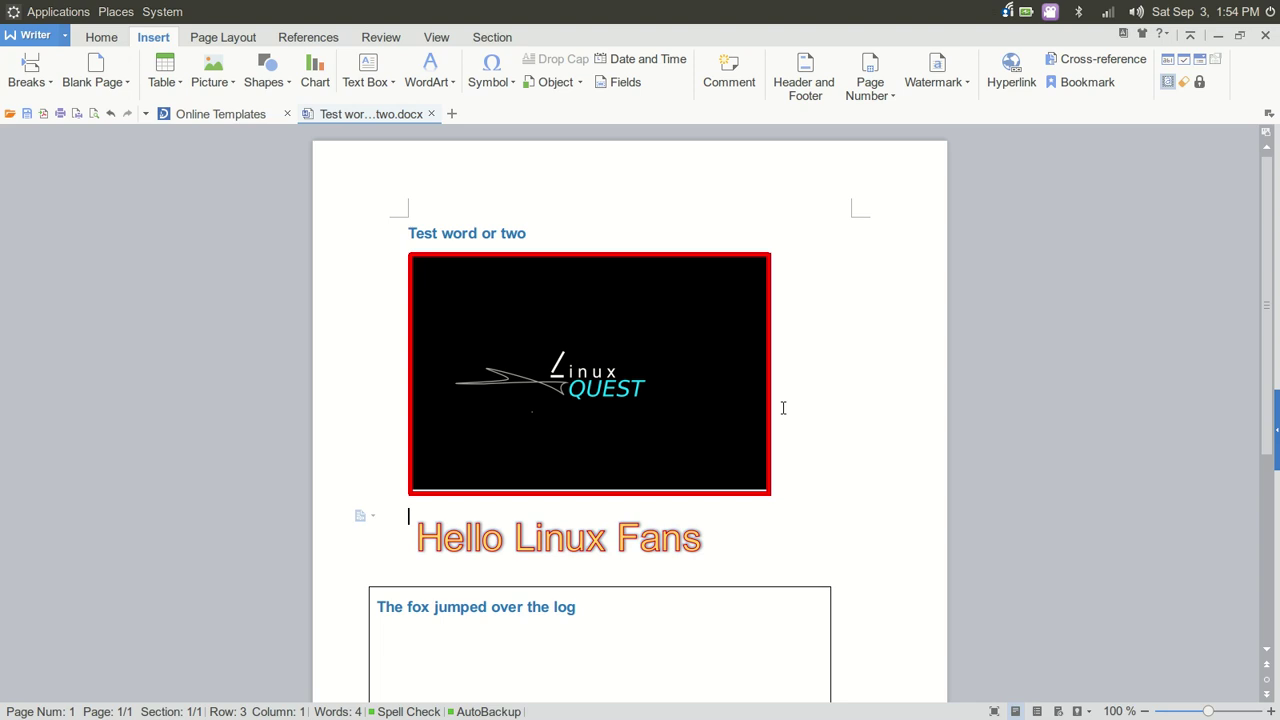
{"action": "scroll", "coordinate": [783, 407], "scroll_direction": "down", "scroll_amount": 5}
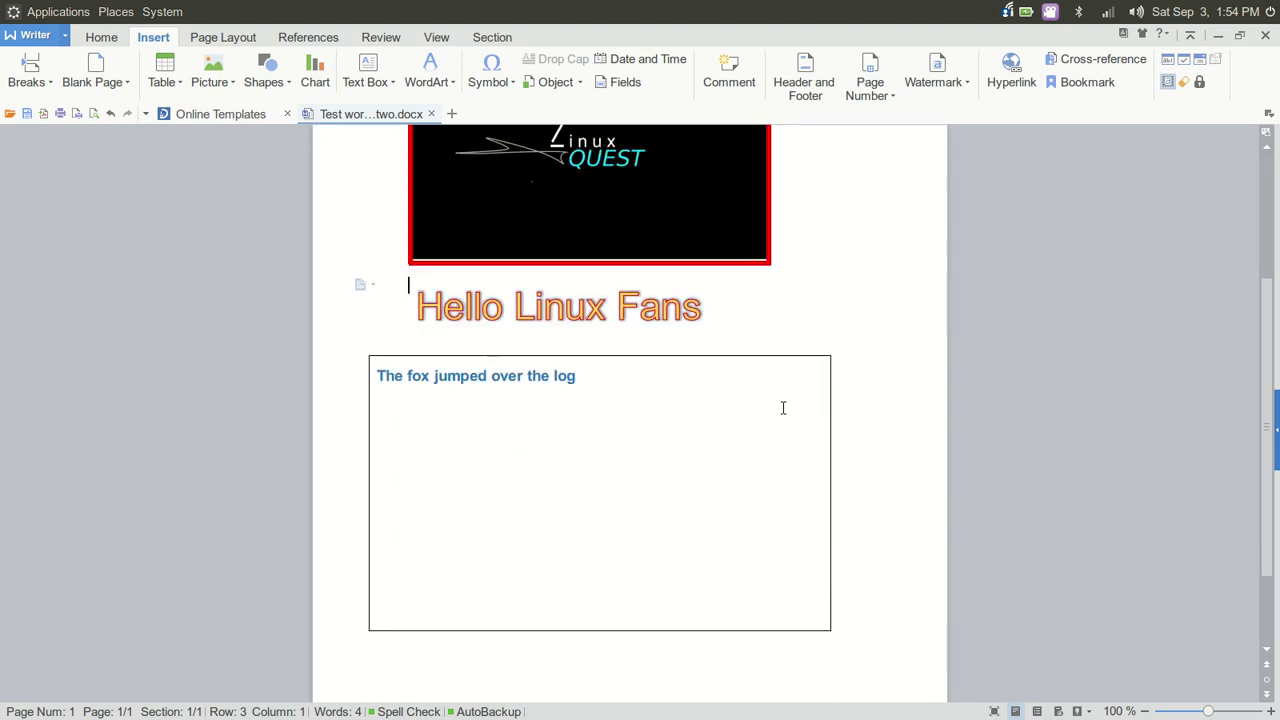
{"action": "scroll", "coordinate": [842, 300], "scroll_direction": "up", "scroll_amount": 5}
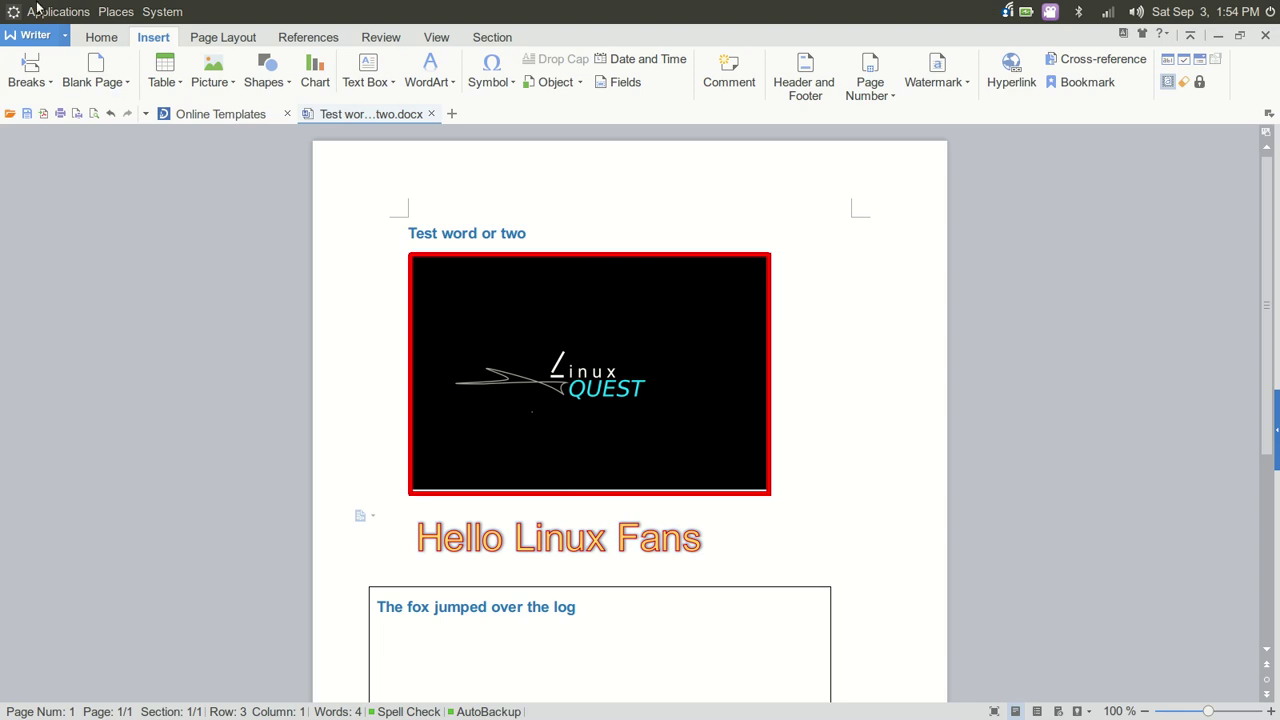
{"action": "left_click", "coordinate": [46, 36]}
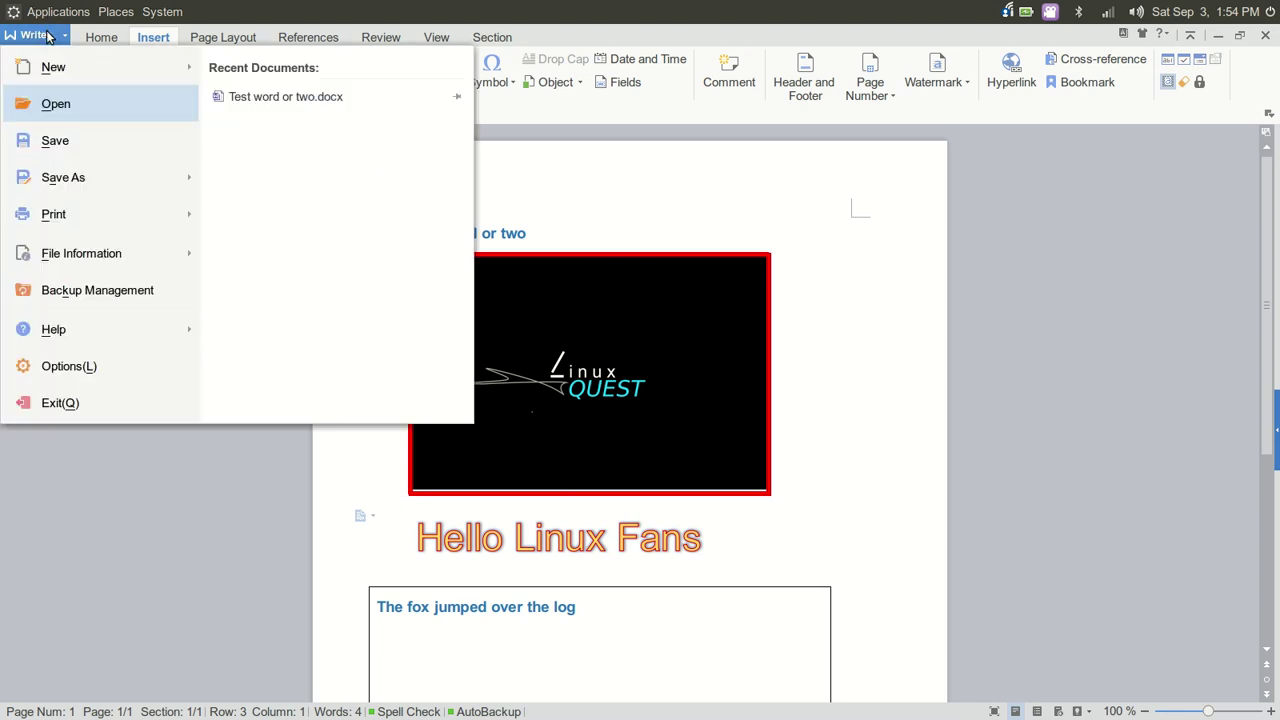
Start Export to PDF and uncheck summary info, comments, hyperlinks, footnote links and title bookmarks
{"action": "mouse_move", "coordinate": [148, 170]}
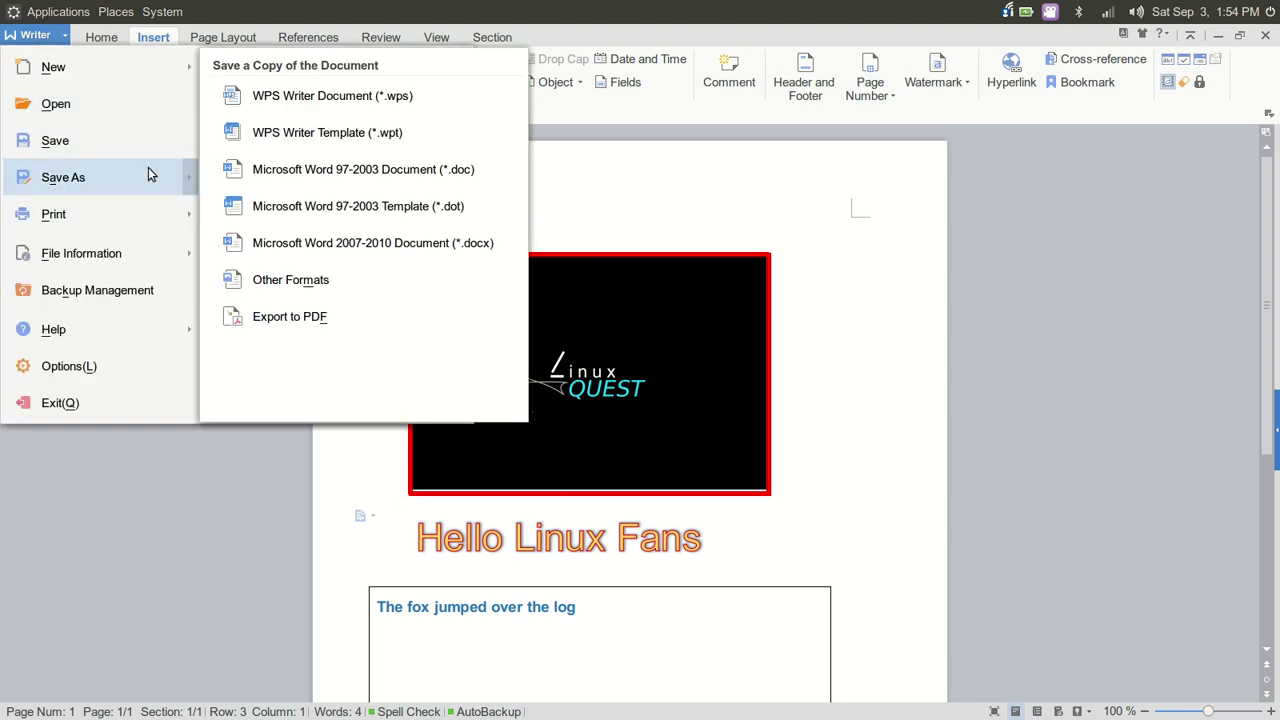
{"action": "left_click", "coordinate": [329, 320]}
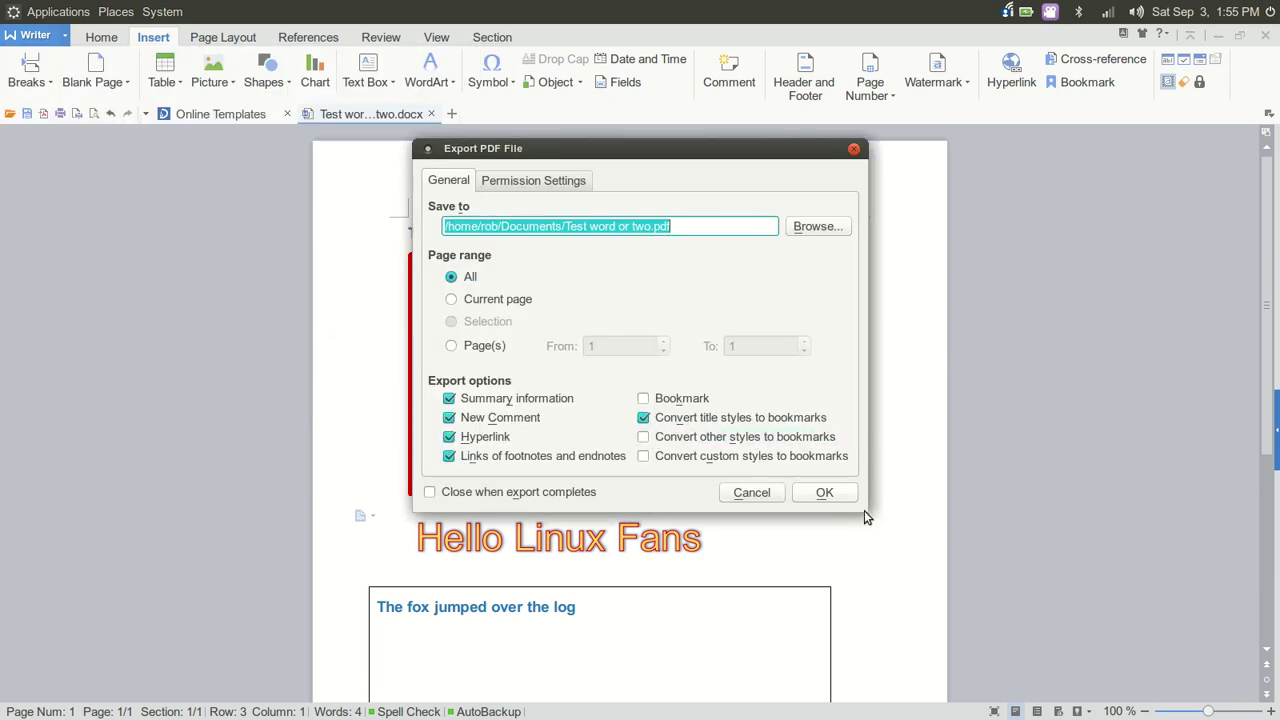
{"action": "left_click_drag", "start_coordinate": [867, 514], "coordinate": [1069, 585]}
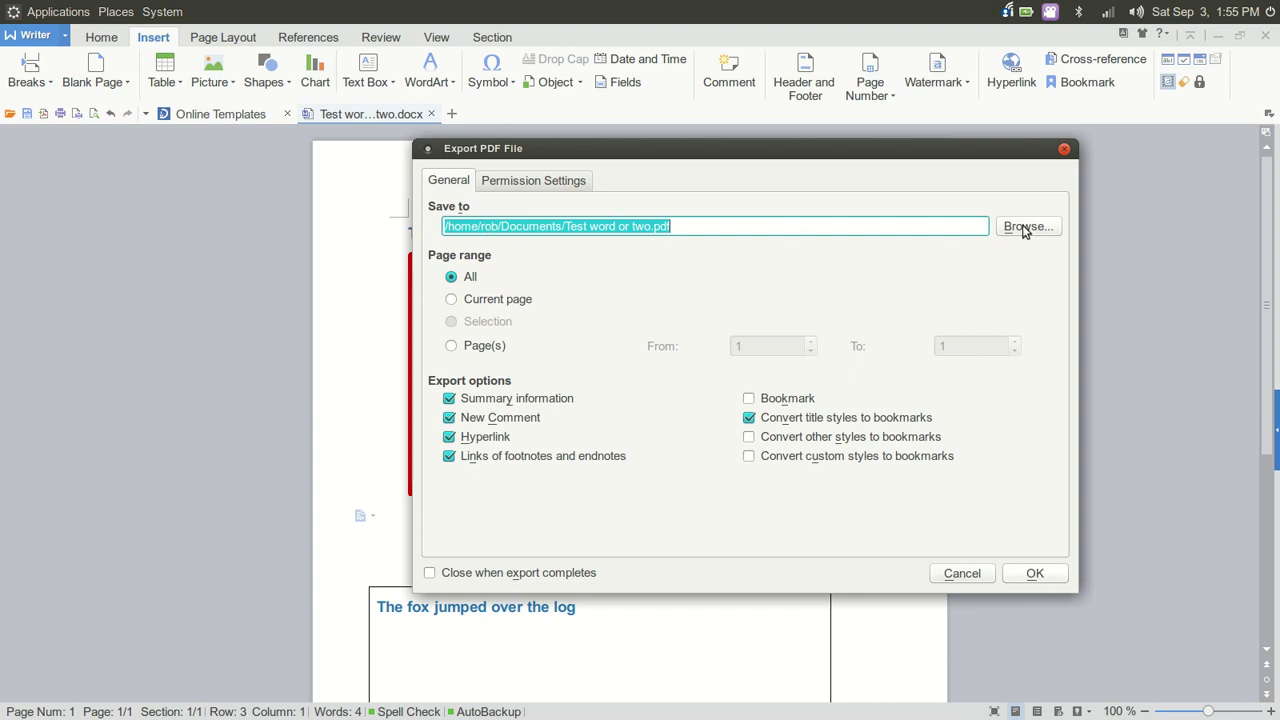
{"action": "left_click", "coordinate": [524, 400]}
{"action": "left_click", "coordinate": [524, 400]}
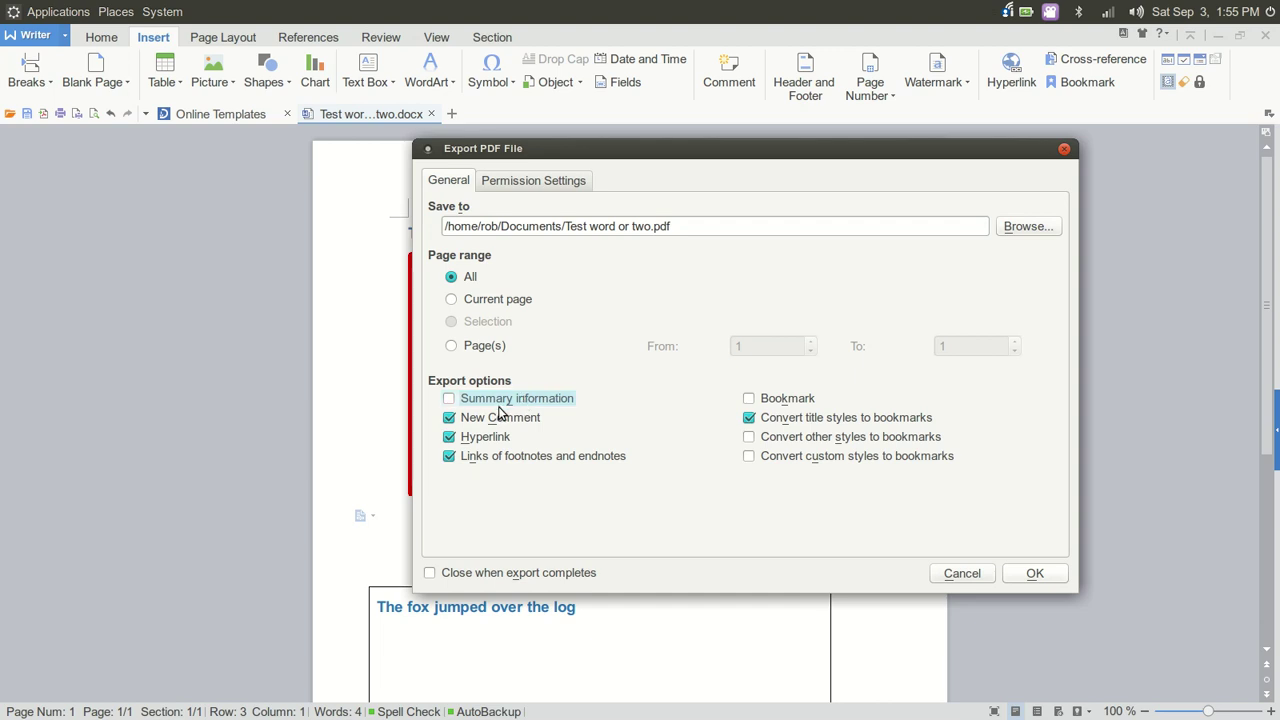
{"action": "left_click", "coordinate": [514, 422]}
{"action": "left_click", "coordinate": [489, 439]}
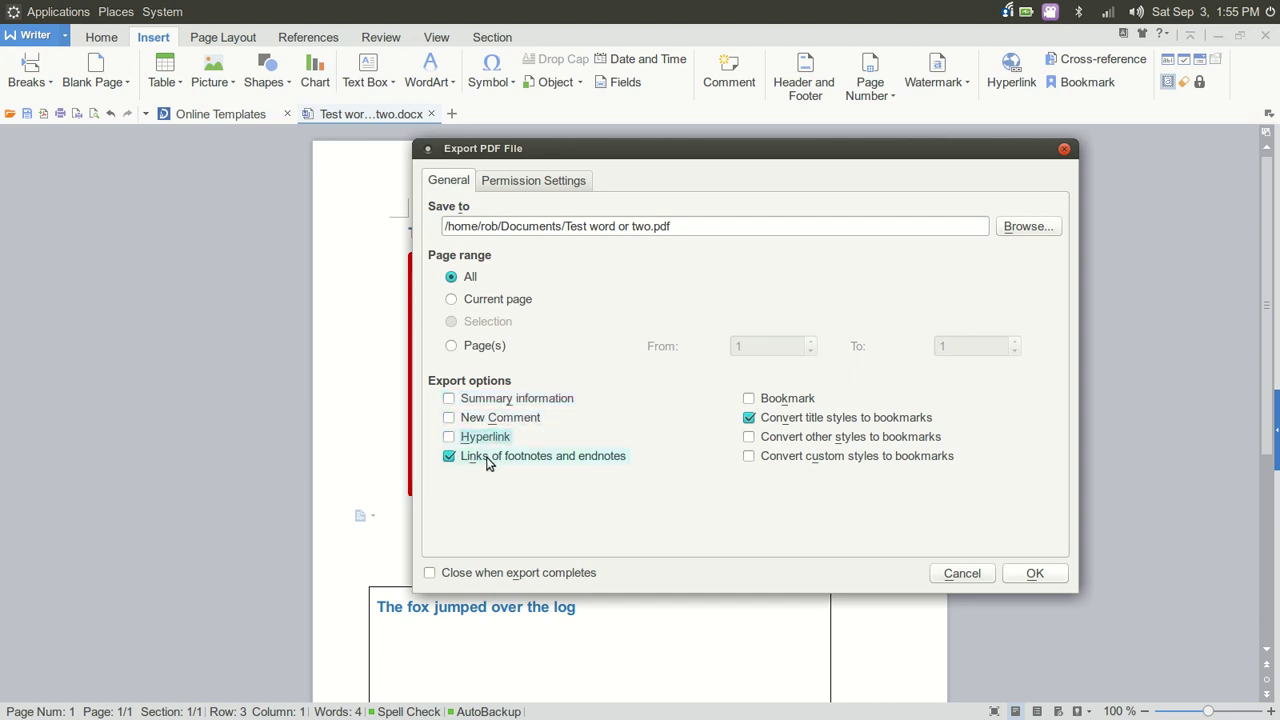
{"action": "left_click", "coordinate": [488, 460]}
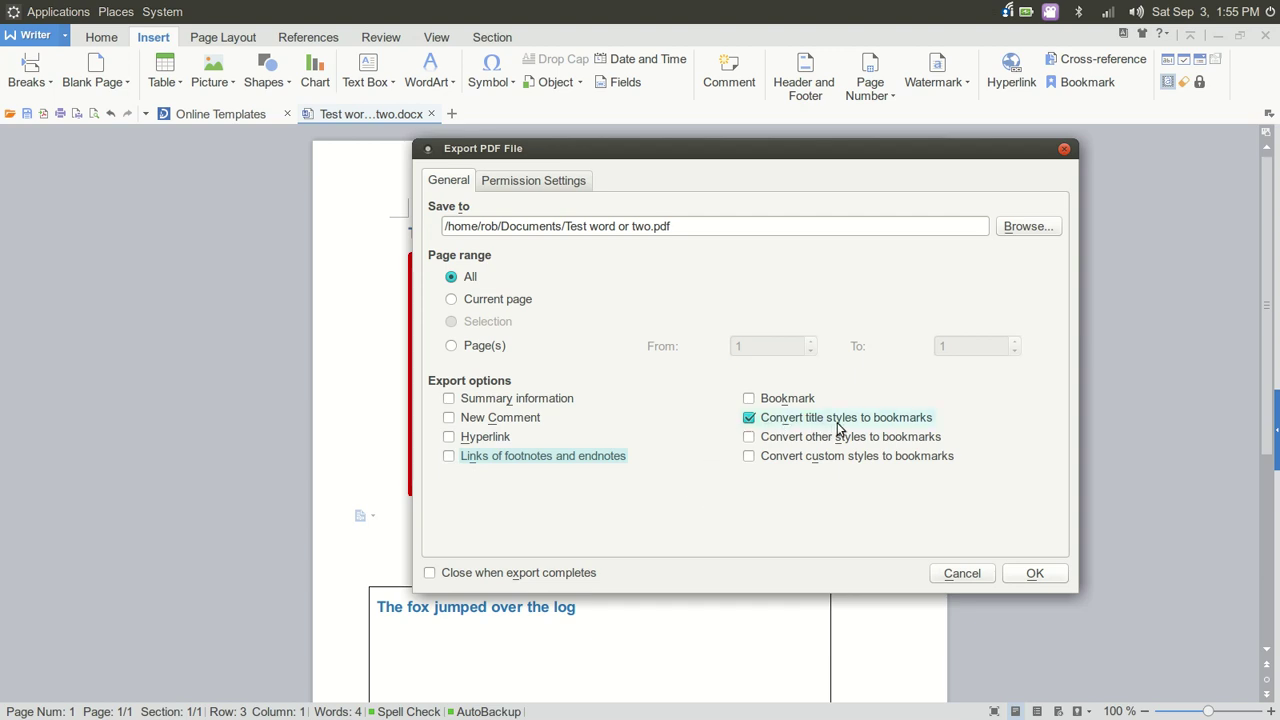
{"action": "left_click", "coordinate": [914, 424]}
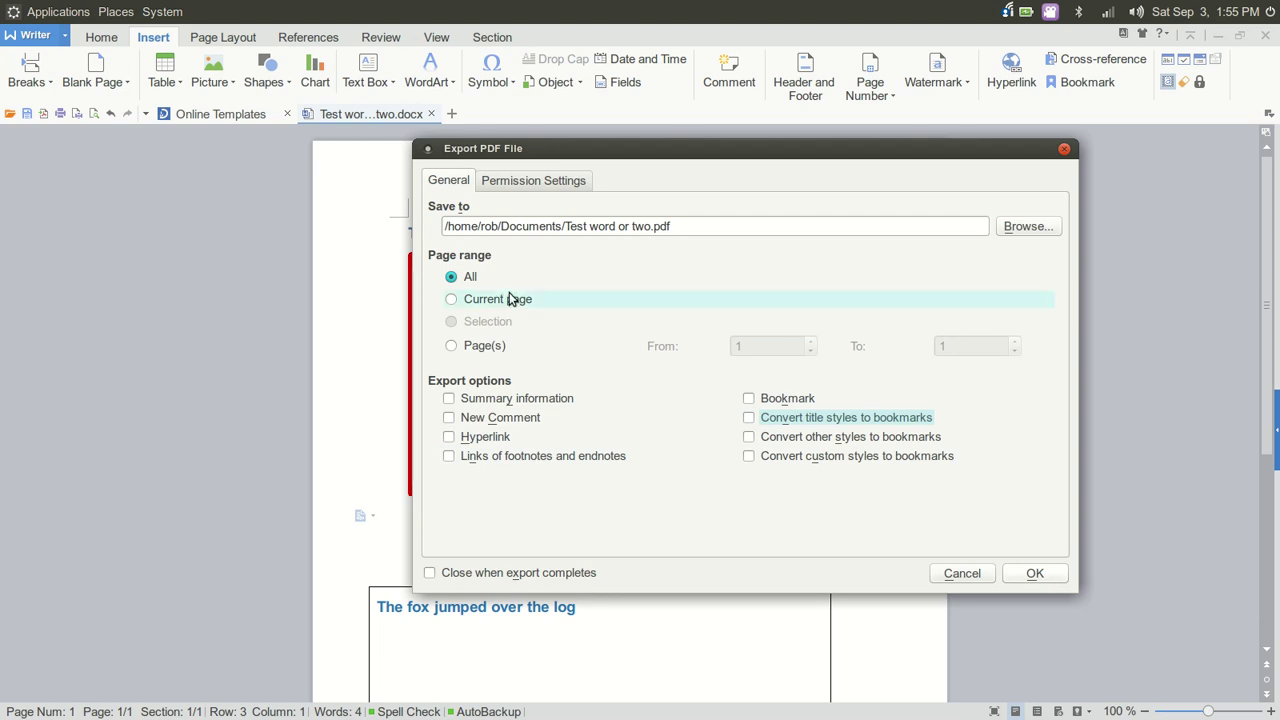
Leave the PDF permissions without password protection
{"action": "left_click", "coordinate": [542, 188]}
{"action": "left_click", "coordinate": [481, 226]}
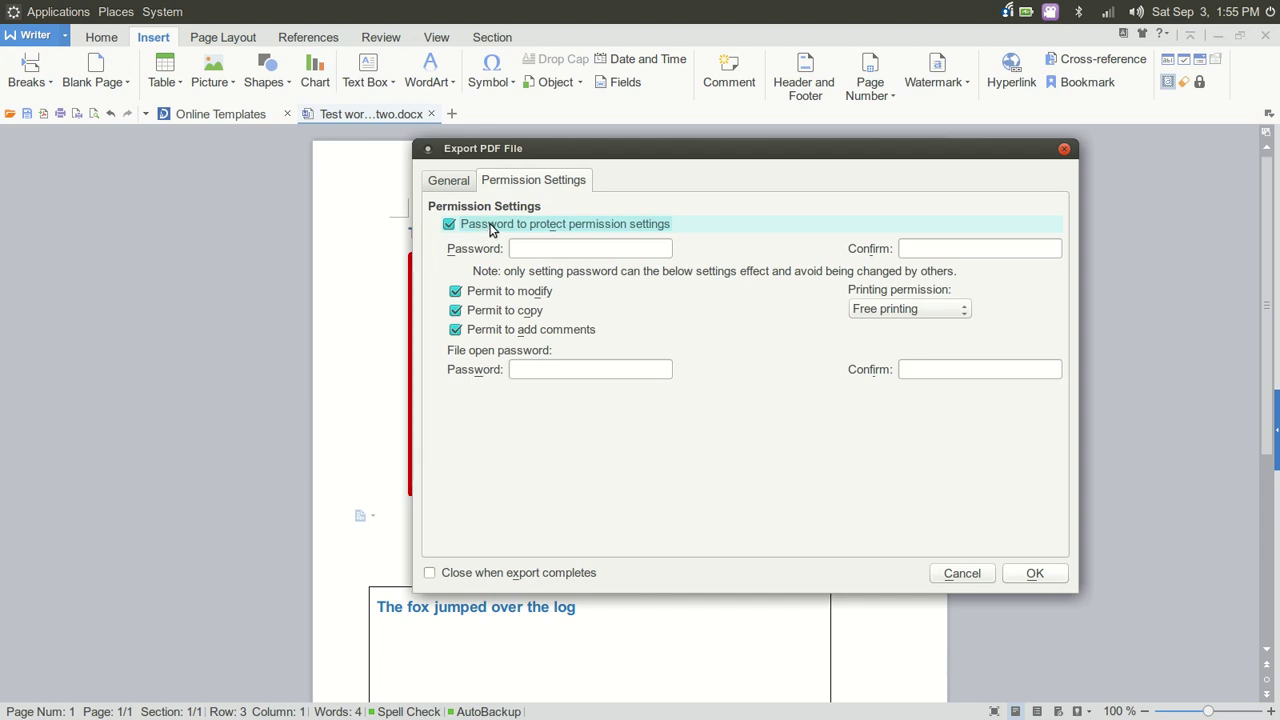
{"action": "left_click", "coordinate": [444, 184]}
{"action": "left_click", "coordinate": [484, 185]}
{"action": "left_click", "coordinate": [449, 226]}
{"action": "left_click", "coordinate": [441, 185]}
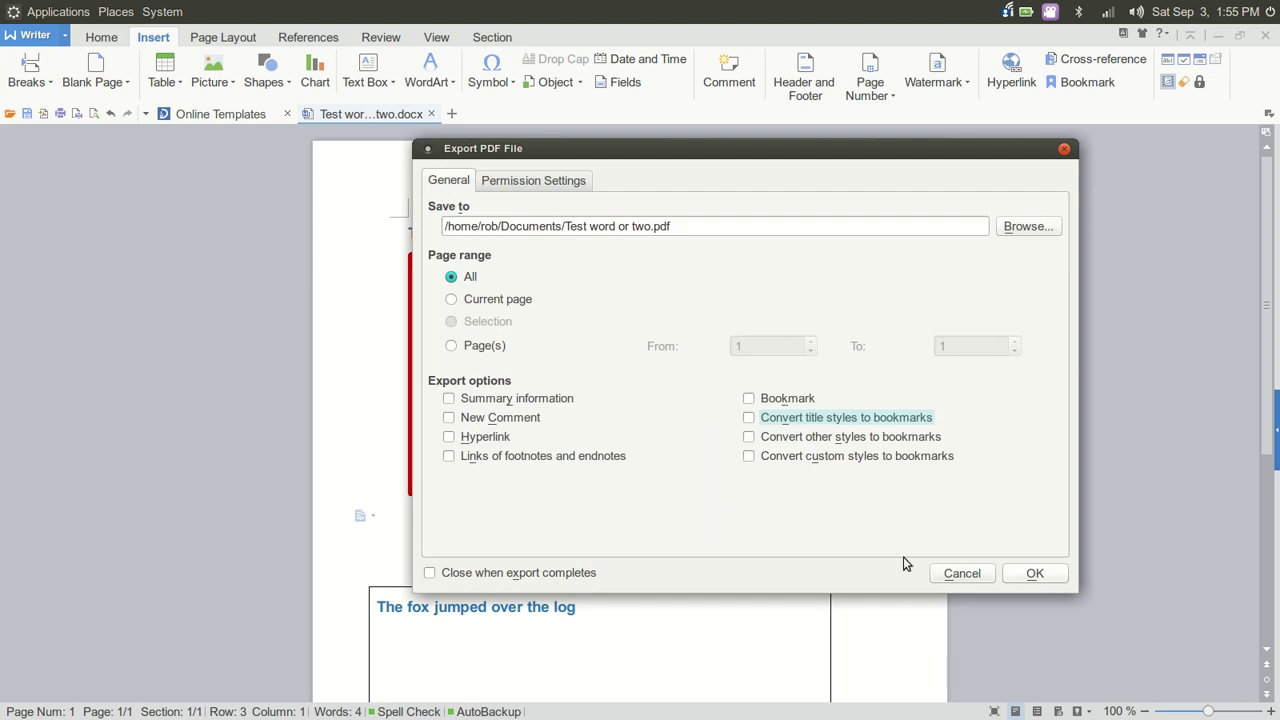
Export 'Test word or two.pdf', open it, and maximize the PDF viewer
{"action": "left_click", "coordinate": [1034, 574]}
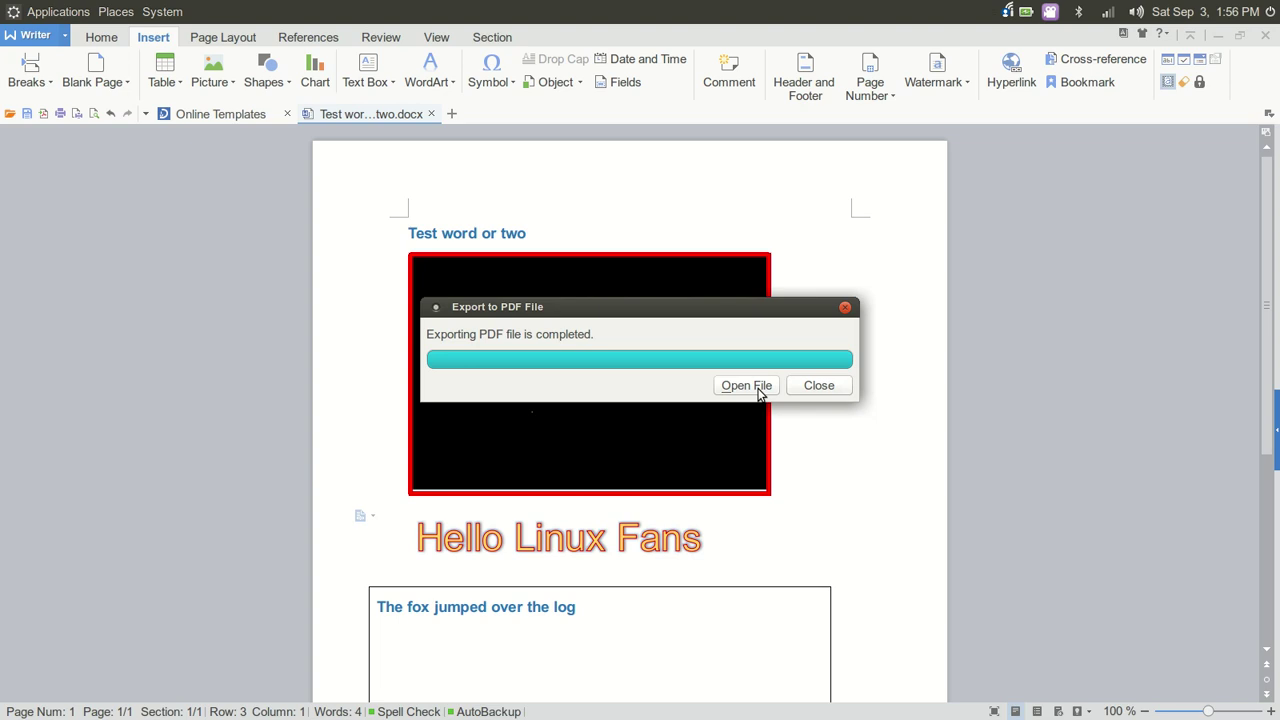
{"action": "left_click", "coordinate": [757, 389]}
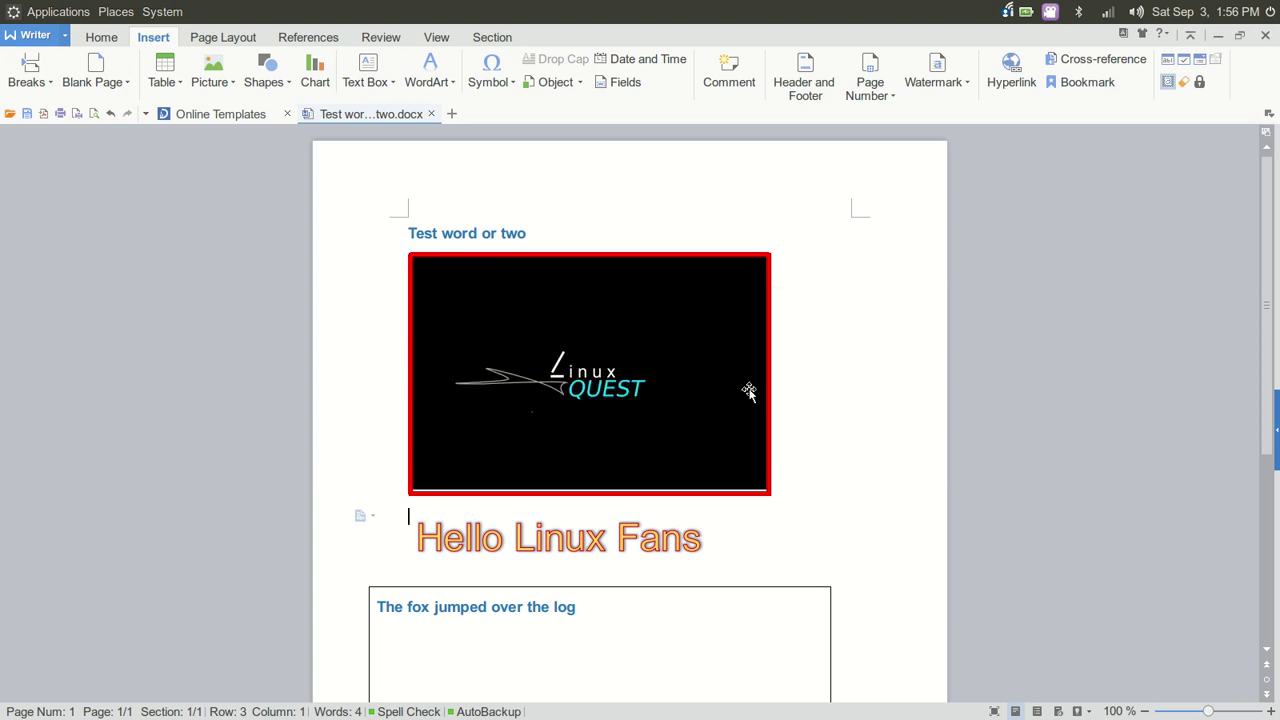
{"action": "left_click", "coordinate": [452, 36]}
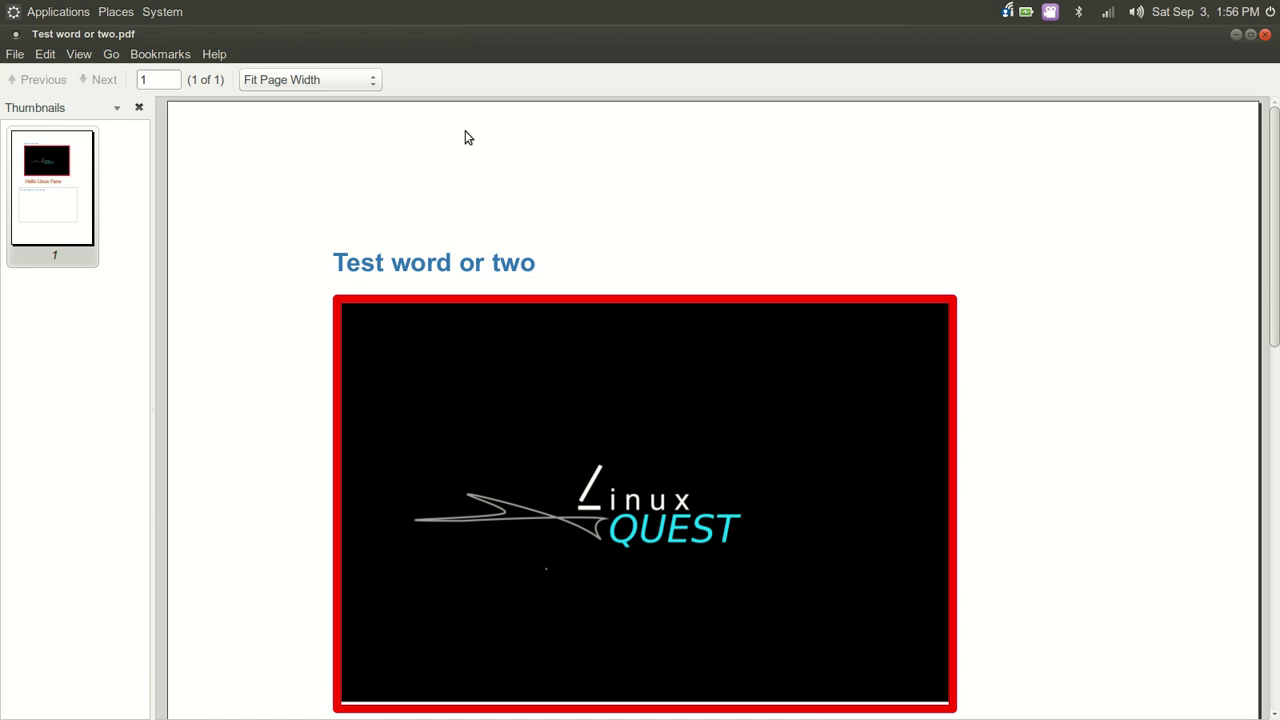
View the exported PDF at 85% zoom, scroll the page, then close Atril
{"action": "left_click", "coordinate": [376, 83]}
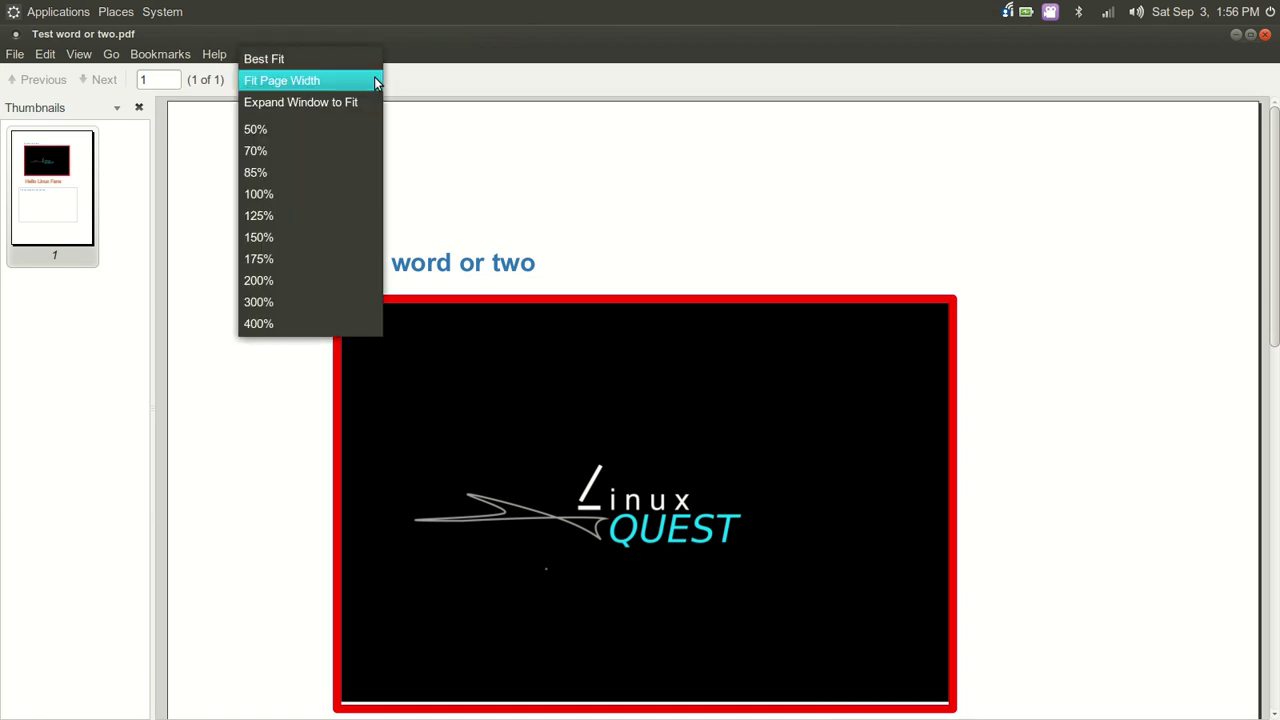
{"action": "left_click", "coordinate": [318, 167]}
{"action": "scroll", "coordinate": [930, 316], "scroll_direction": "down", "scroll_amount": 3}
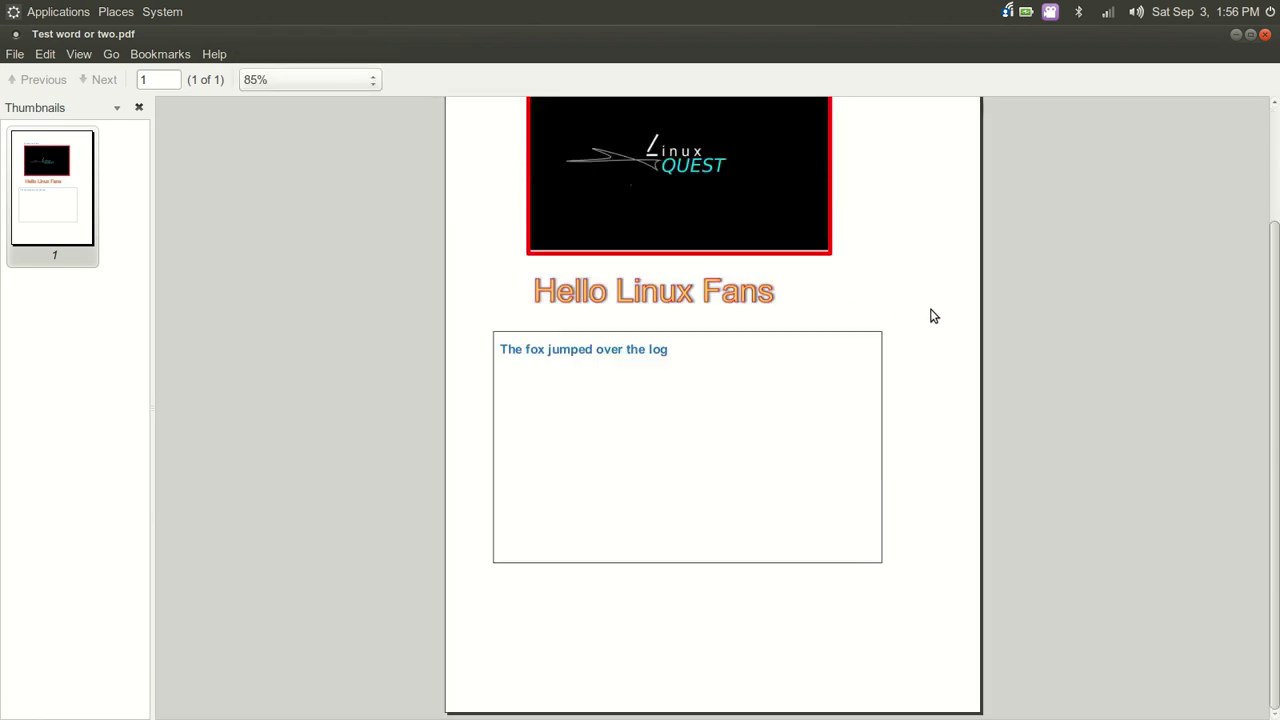
{"action": "scroll", "coordinate": [930, 316], "scroll_direction": "up", "scroll_amount": 3}
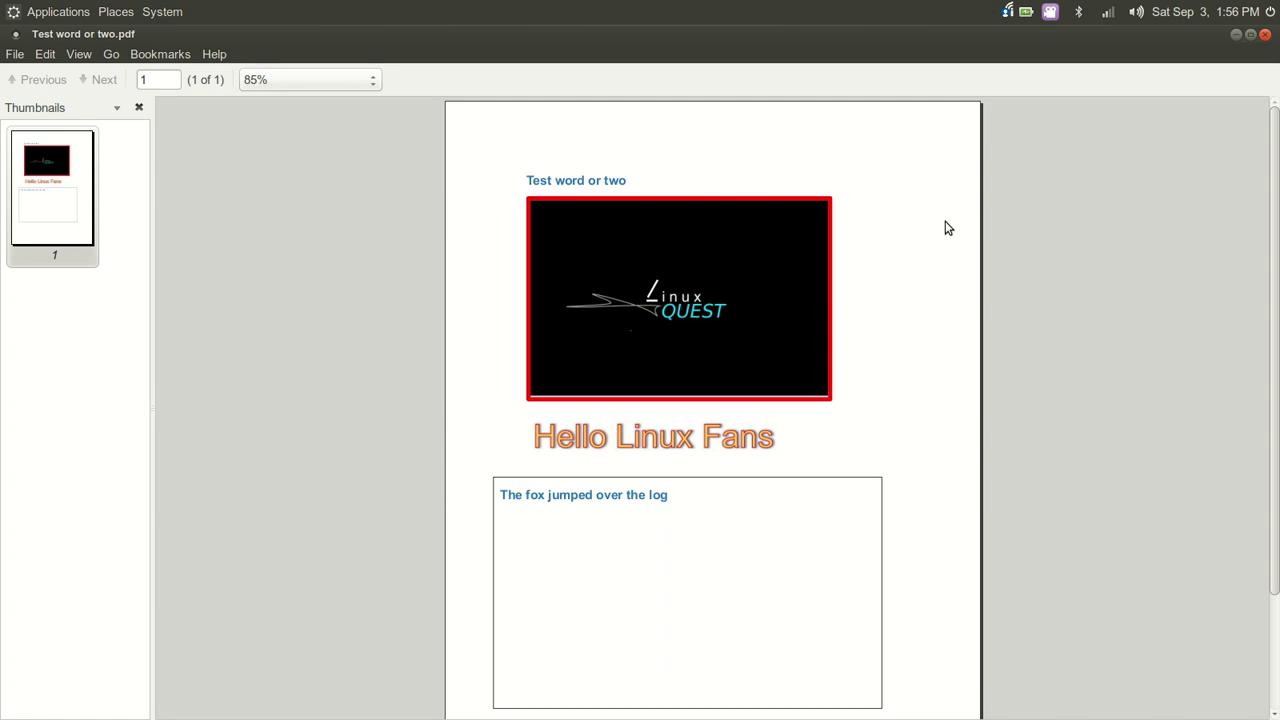
{"action": "left_click", "coordinate": [1265, 34]}
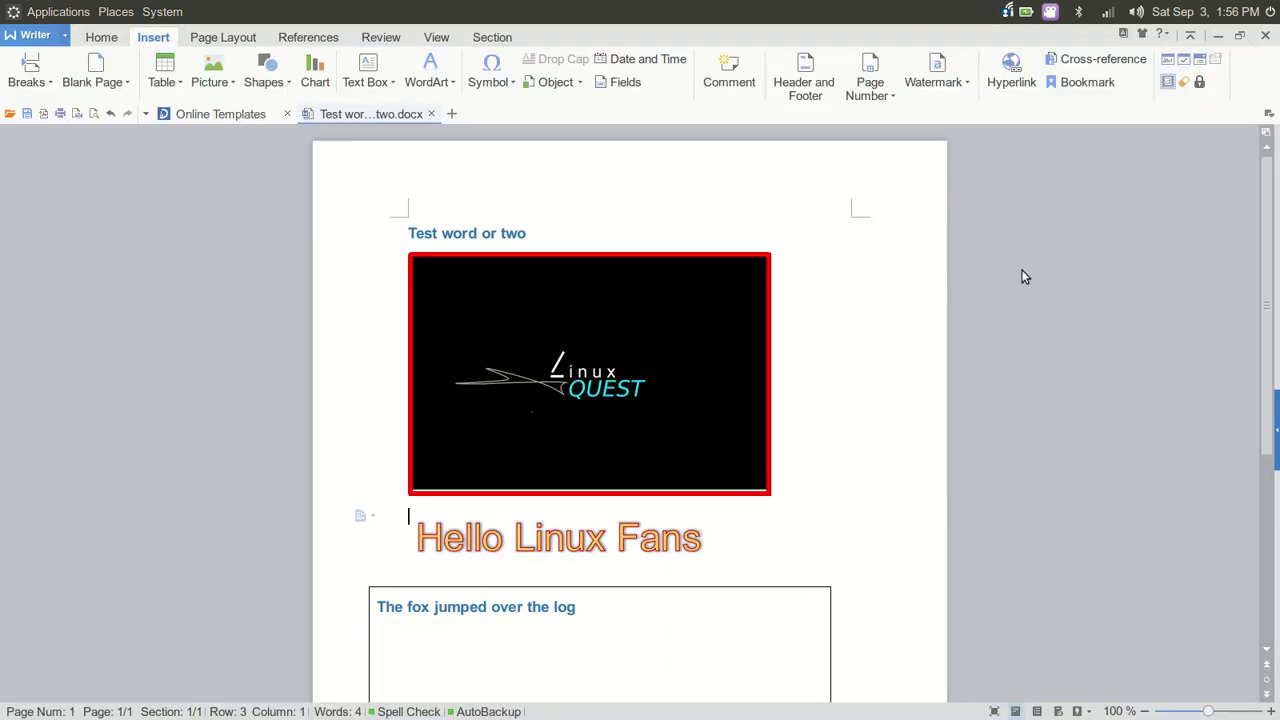
In Chrome's Play results, open the WPS Office + PDF card, then the Extra Goodies app page
{"action": "mouse_move", "coordinate": [724, 705]}
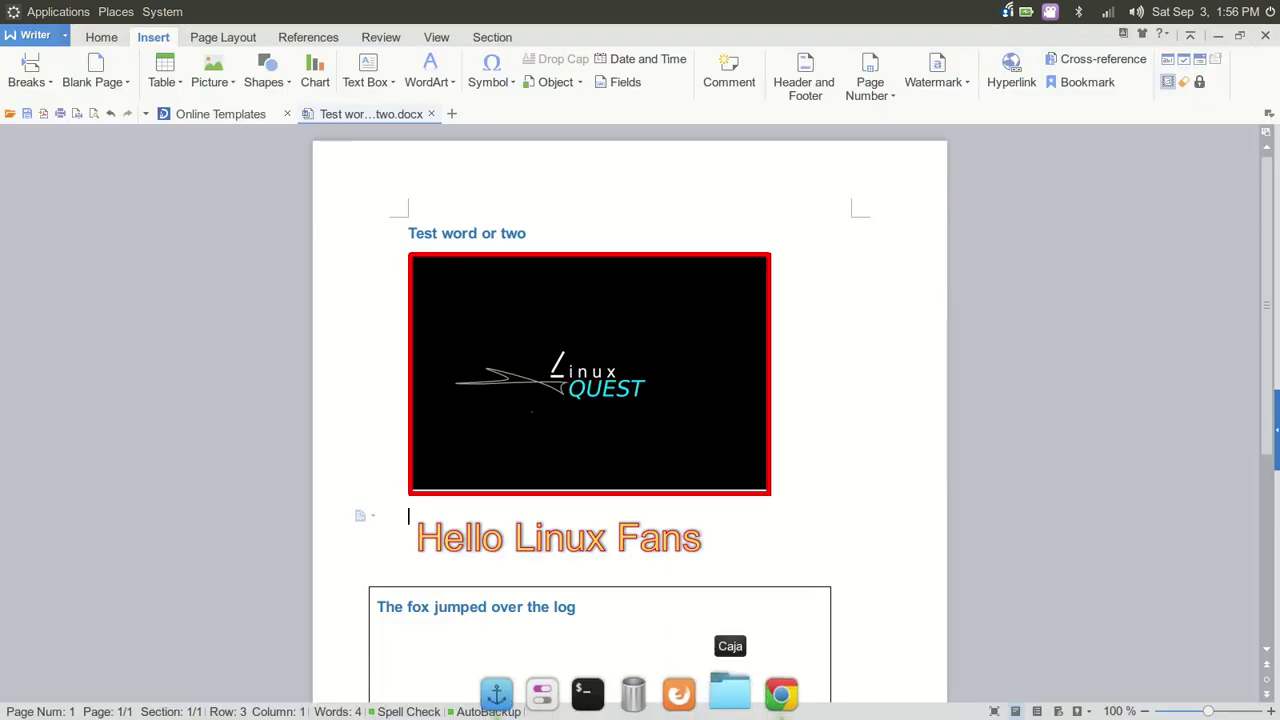
{"action": "left_click", "coordinate": [778, 700]}
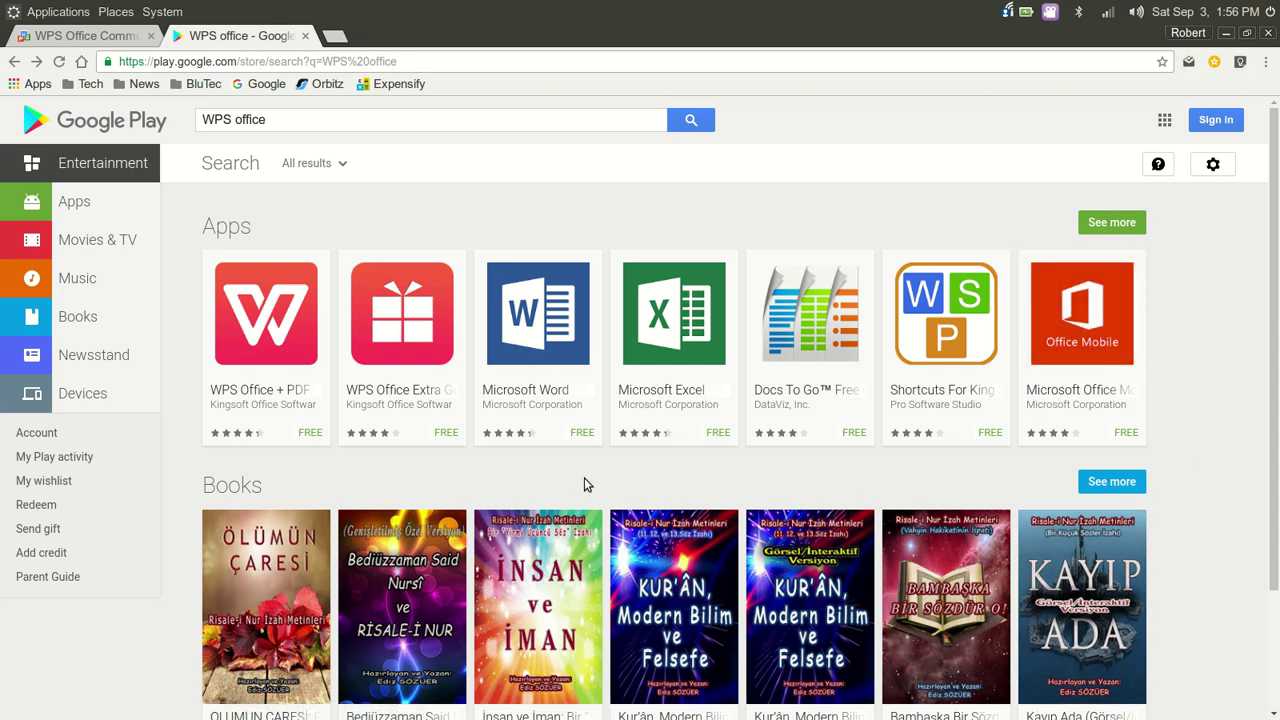
{"action": "left_click", "coordinate": [303, 350]}
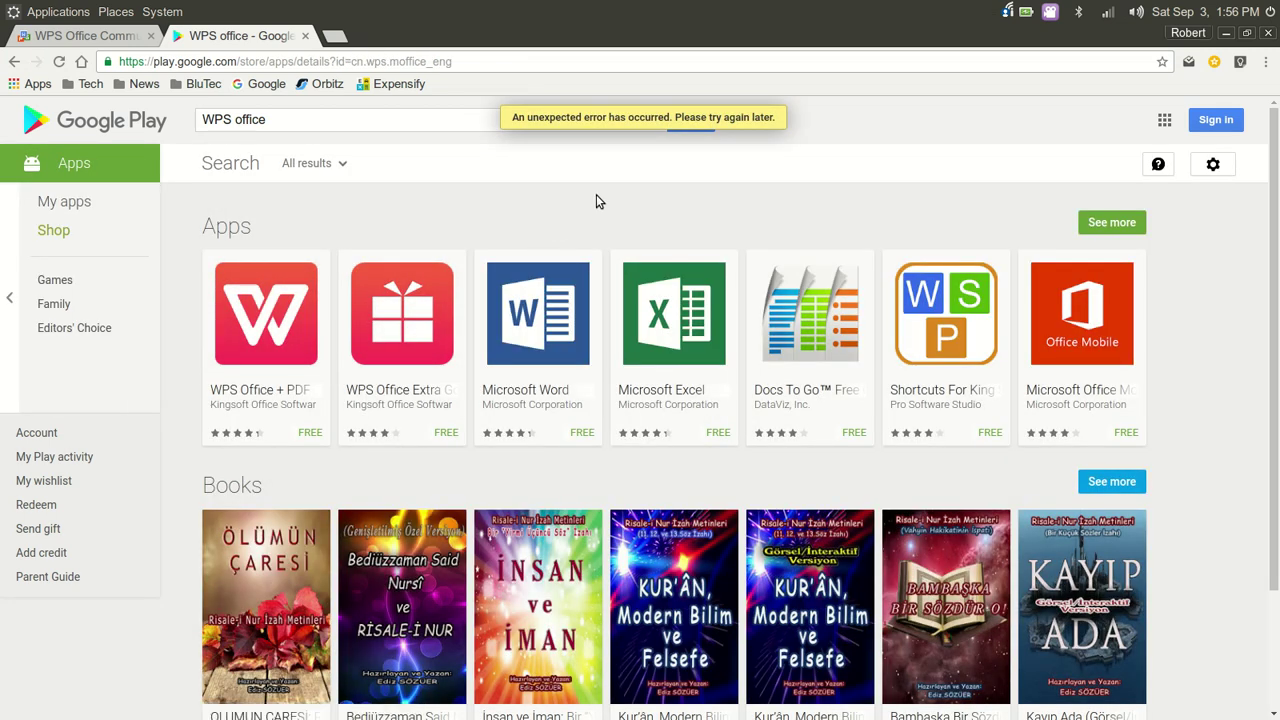
{"action": "left_click", "coordinate": [285, 315]}
{"action": "left_click", "coordinate": [412, 320]}
{"action": "left_click", "coordinate": [59, 61]}
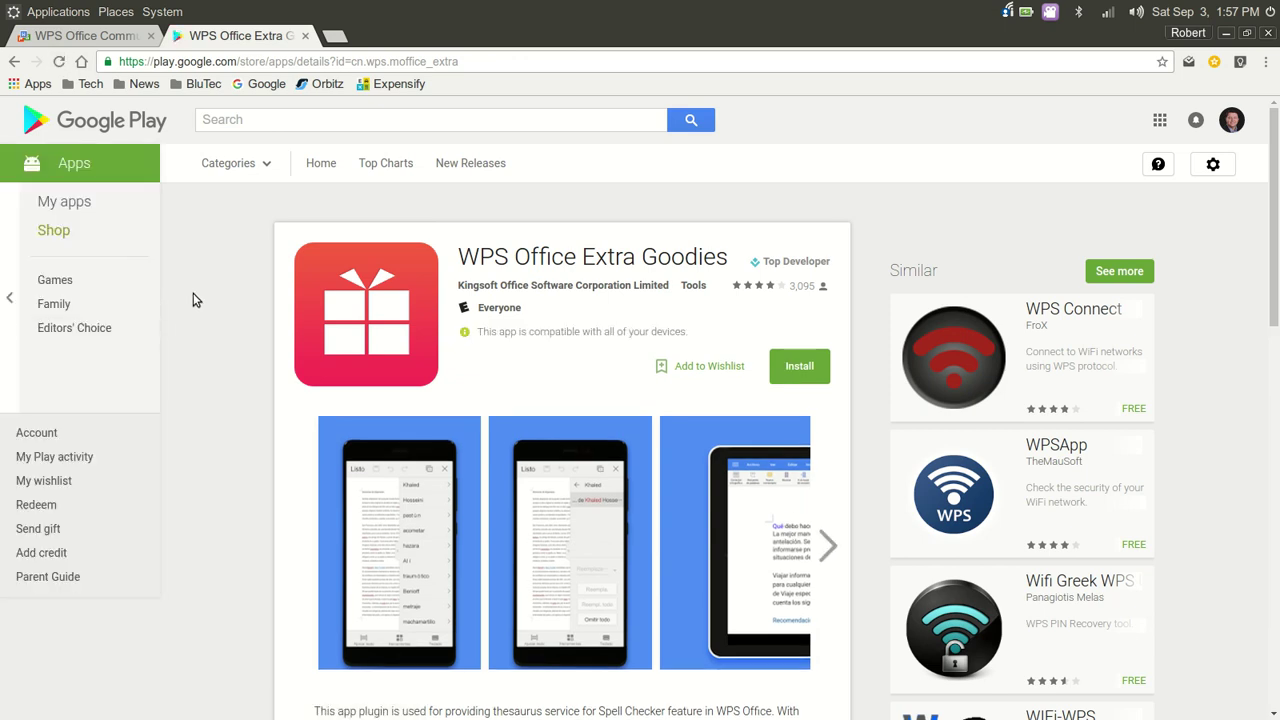
Scroll the WPS Office Extra Goodies page, then go back to WPS Office + PDF
{"action": "scroll", "coordinate": [197, 298], "scroll_direction": "down", "scroll_amount": 4}
{"action": "scroll", "coordinate": [197, 301], "scroll_direction": "up", "scroll_amount": 4}
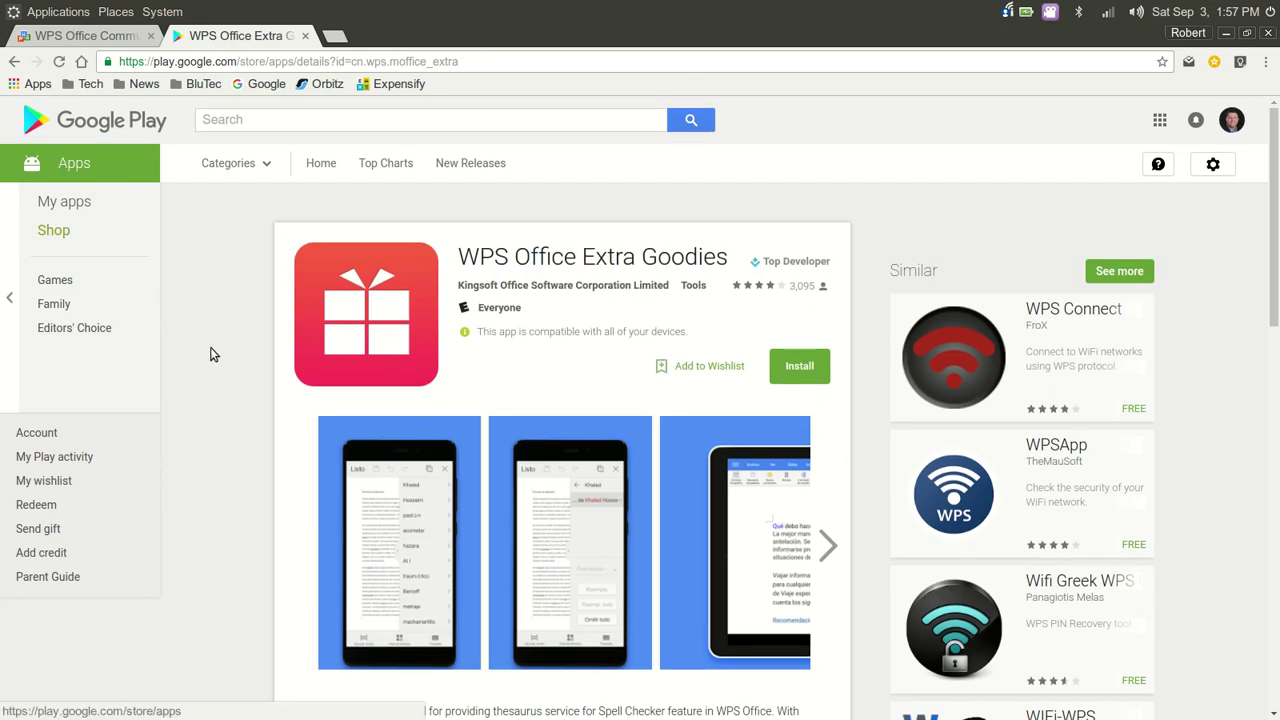
{"action": "scroll", "coordinate": [210, 354], "scroll_direction": "down", "scroll_amount": 10}
{"action": "scroll", "coordinate": [210, 354], "scroll_direction": "up", "scroll_amount": 10}
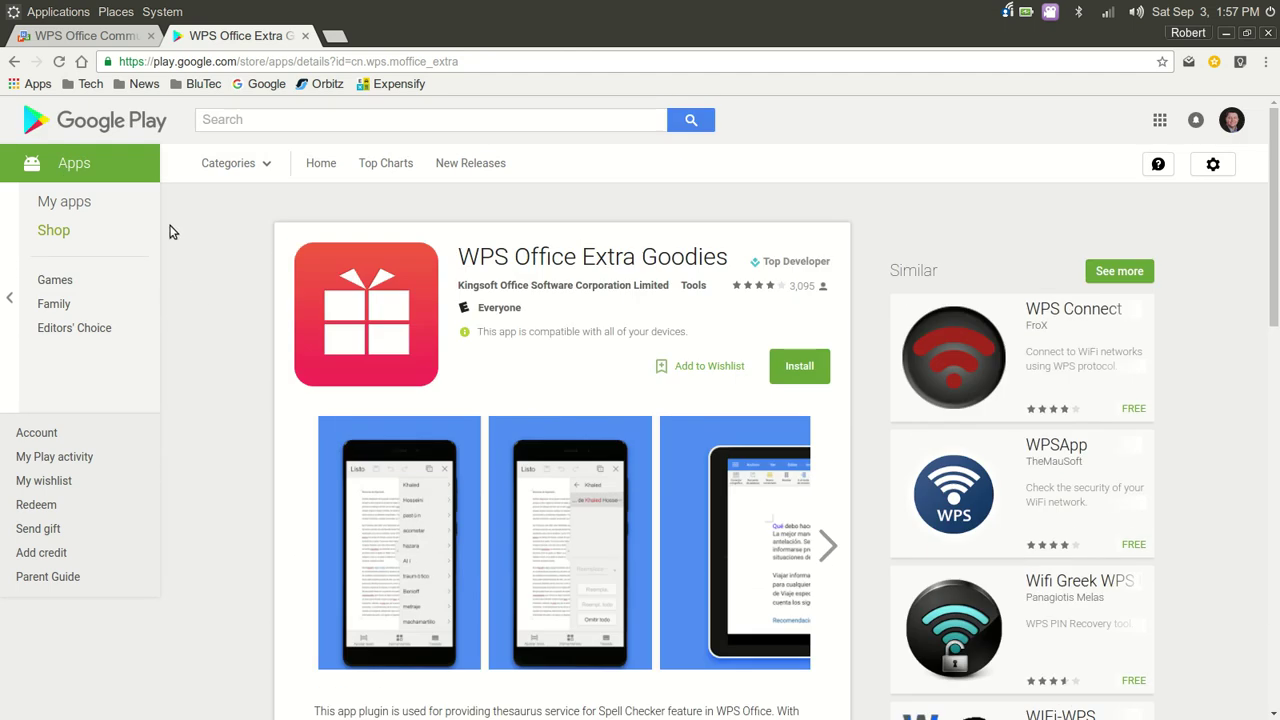
{"action": "left_click", "coordinate": [14, 61]}
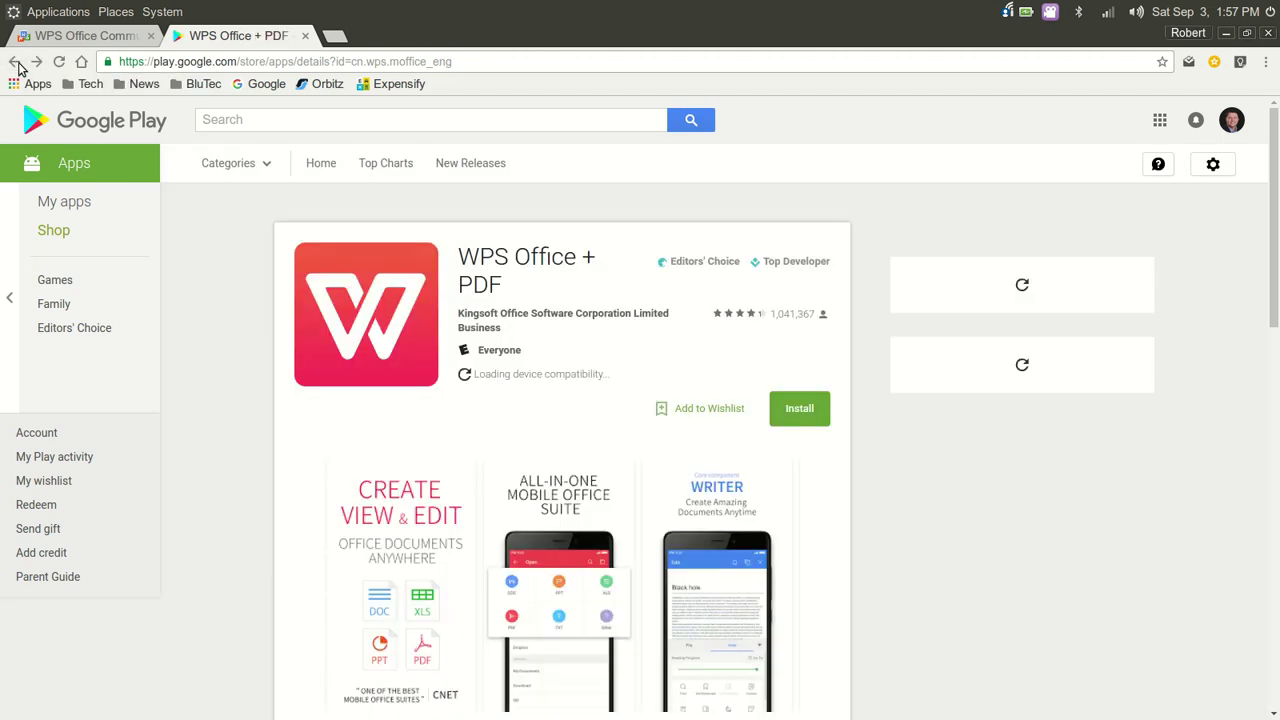
Scroll through the WPS Office + PDF app details page by Kingsoft
{"action": "scroll", "coordinate": [283, 300], "scroll_direction": "down", "scroll_amount": 3}
{"action": "scroll", "coordinate": [283, 303], "scroll_direction": "down", "scroll_amount": 3}
{"action": "scroll", "coordinate": [283, 303], "scroll_direction": "down", "scroll_amount": 7}
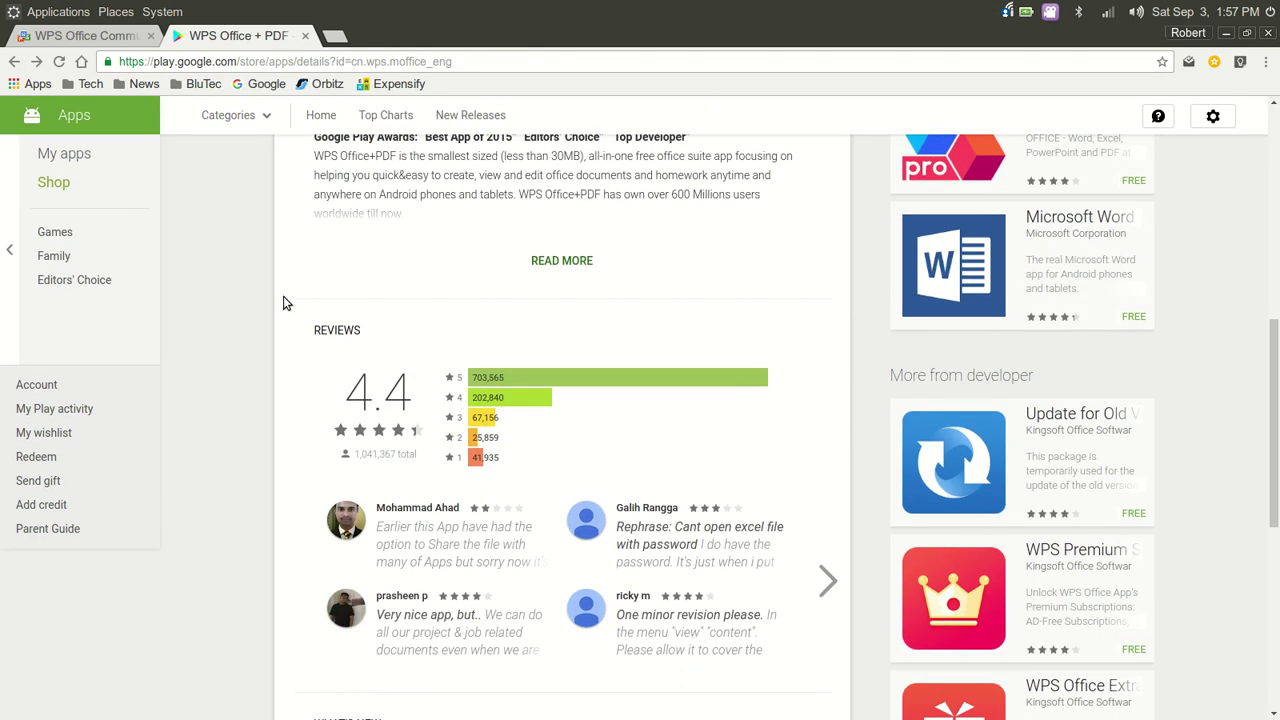
{"action": "scroll", "coordinate": [283, 303], "scroll_direction": "up", "scroll_amount": 10}
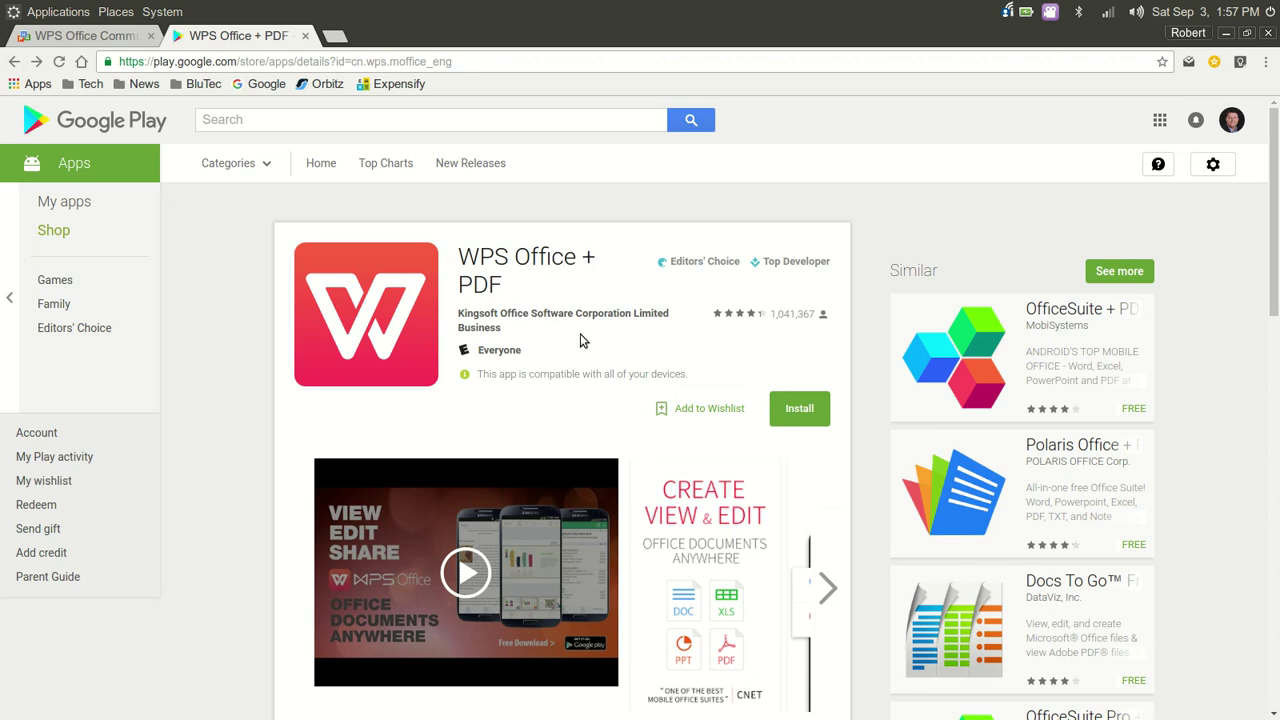
{"action": "scroll", "coordinate": [580, 341], "scroll_direction": "down", "scroll_amount": 3}
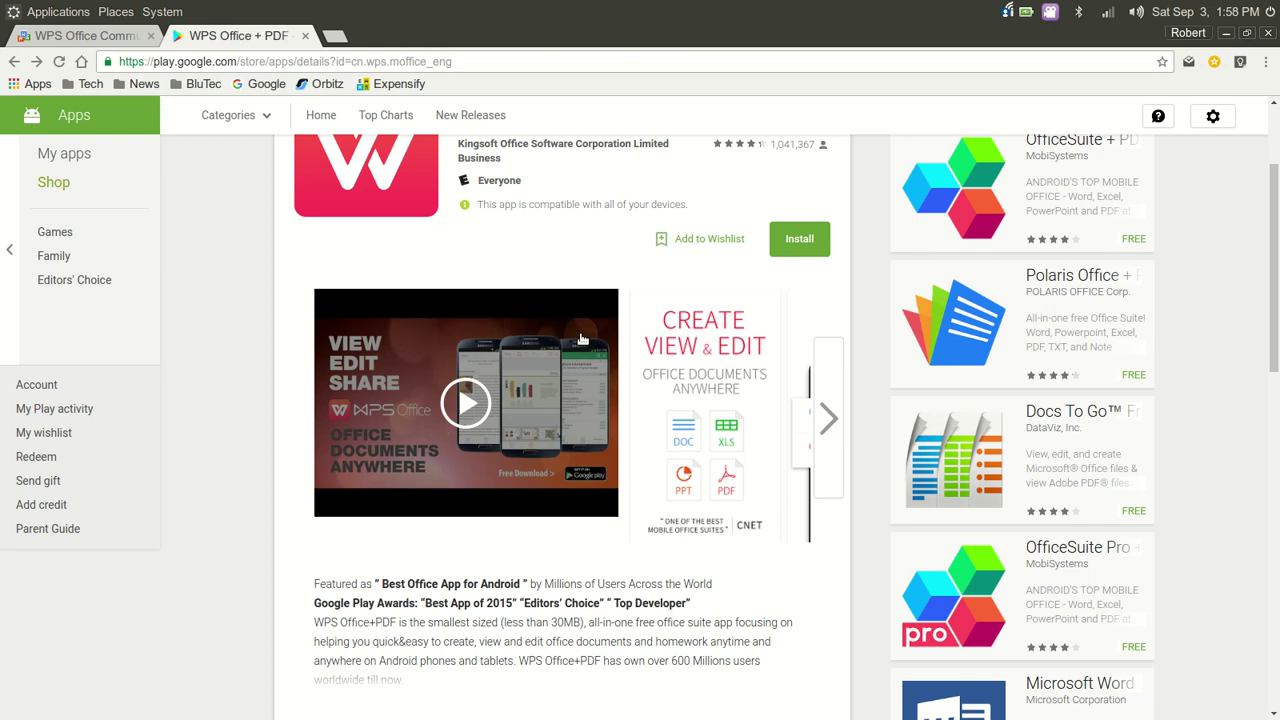
{"action": "scroll", "coordinate": [544, 316], "scroll_direction": "up", "scroll_amount": 3}
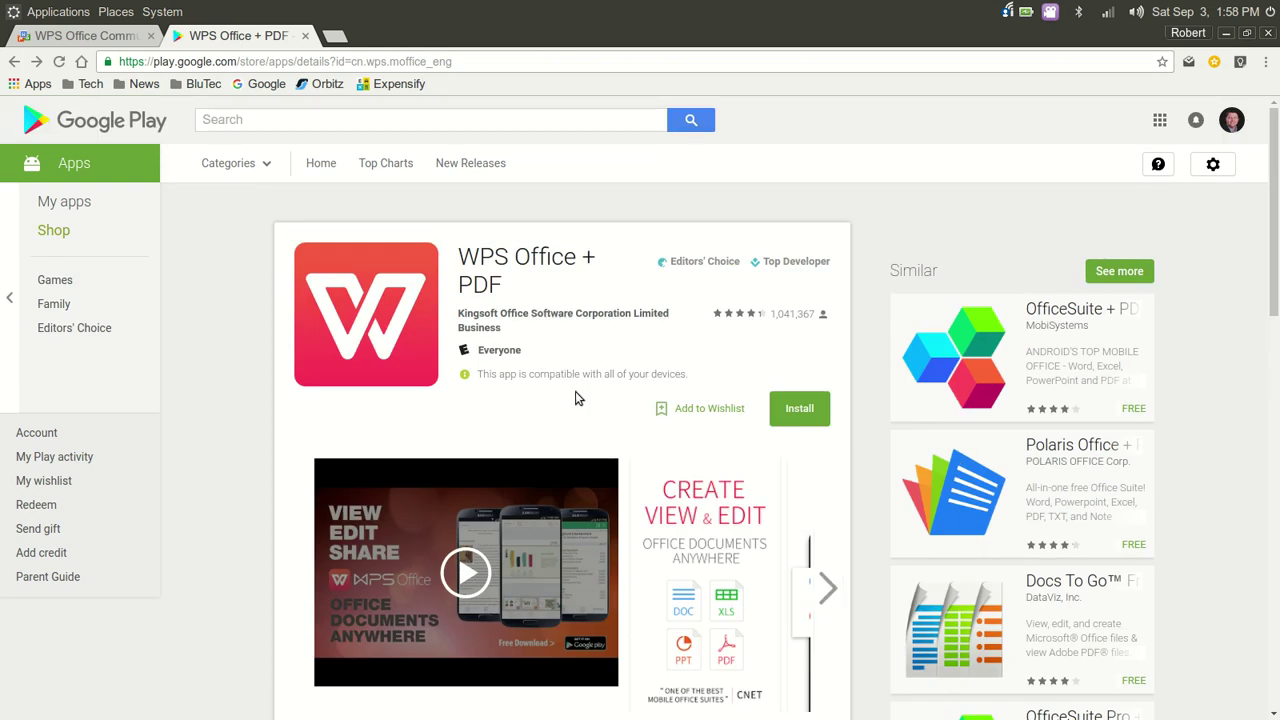
Search Google Play for 'Libre'
{"action": "left_click", "coordinate": [295, 120]}
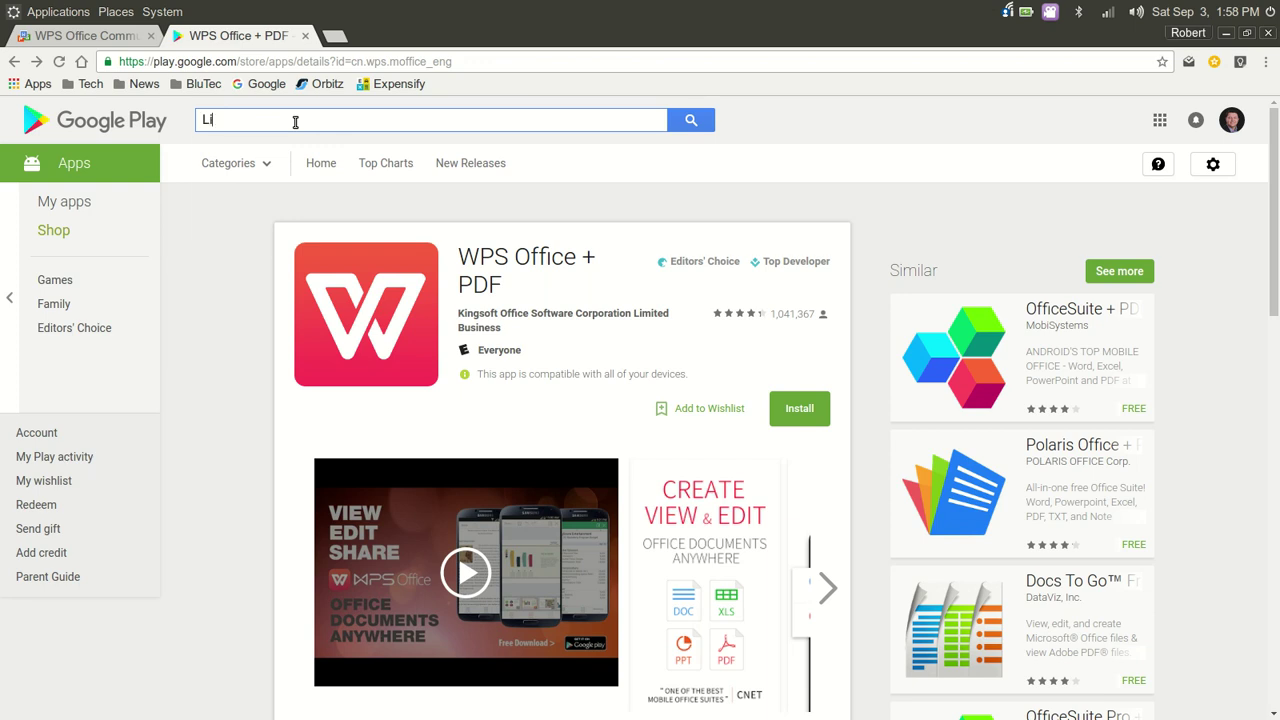
{"action": "type", "text": "Libre"}
{"action": "key", "text": "Return"}
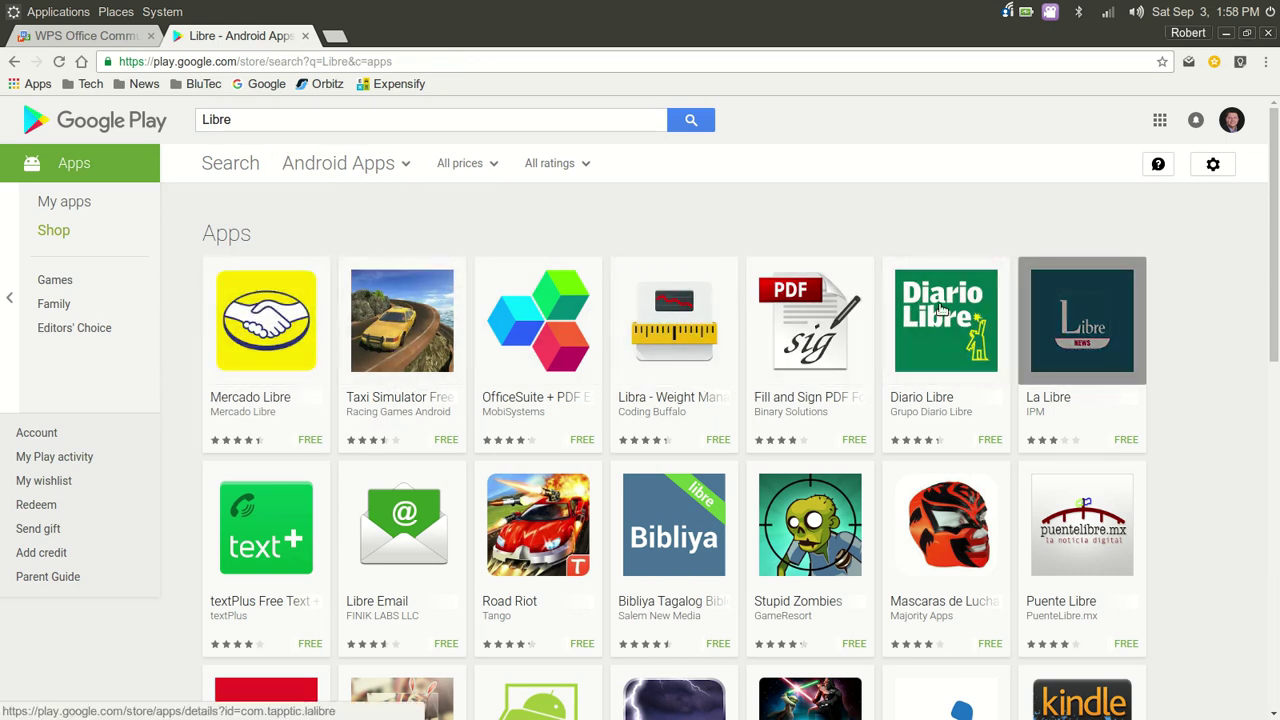
Scroll through the Libre results, such as Mercado Libre, OfficeSuite + PDF and Libre Email
{"action": "scroll", "coordinate": [698, 458], "scroll_direction": "down", "scroll_amount": 4}
{"action": "scroll", "coordinate": [698, 459], "scroll_direction": "down", "scroll_amount": 3}
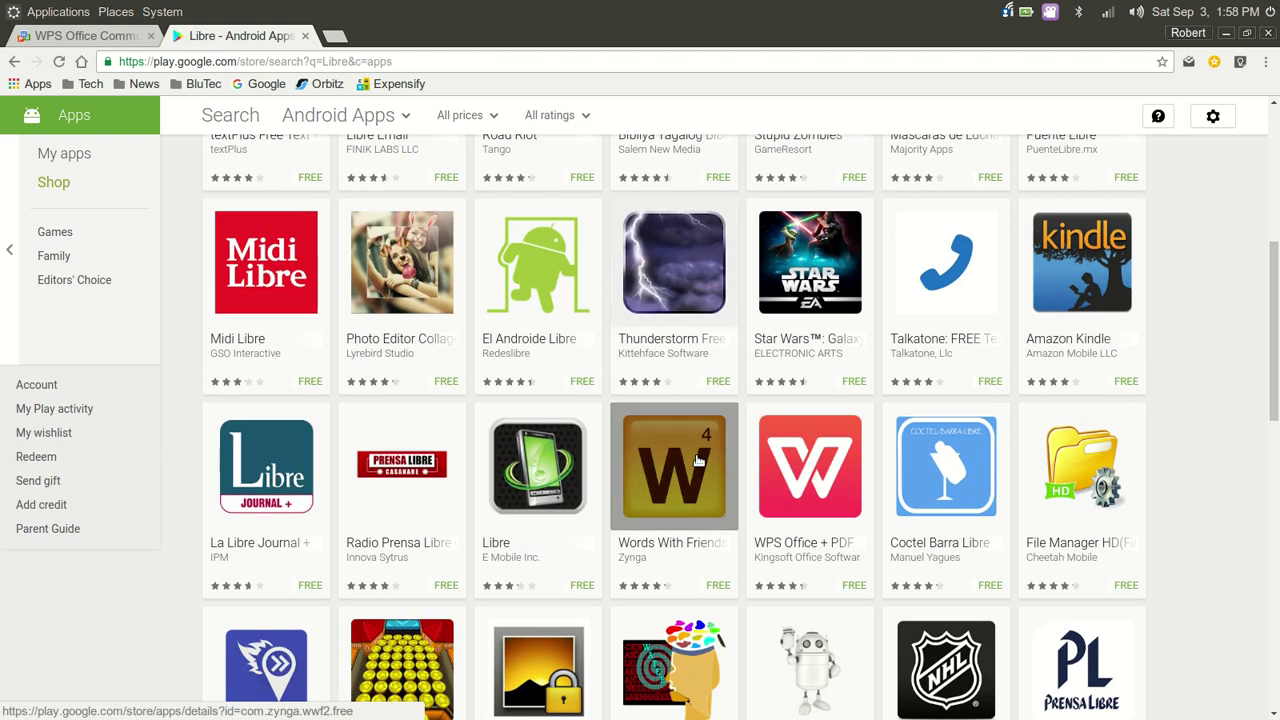
{"action": "scroll", "coordinate": [698, 458], "scroll_direction": "up", "scroll_amount": 3}
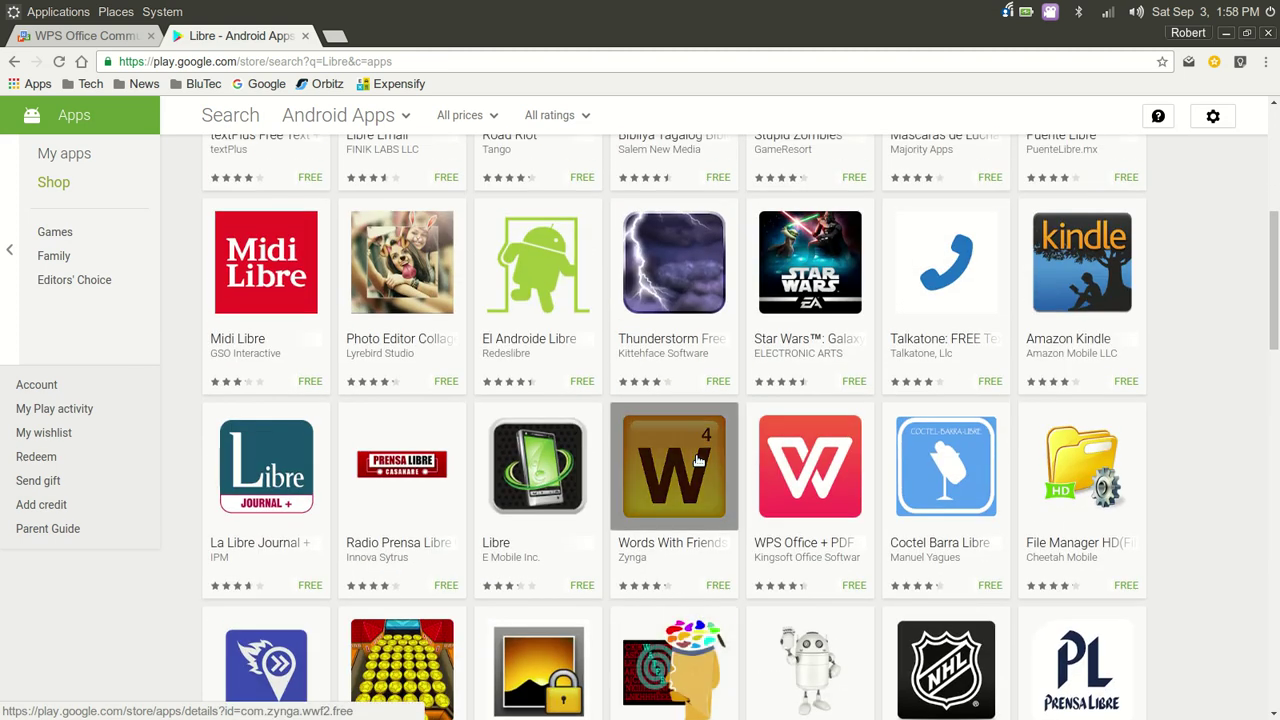
{"action": "scroll", "coordinate": [698, 460], "scroll_direction": "up", "scroll_amount": 5}
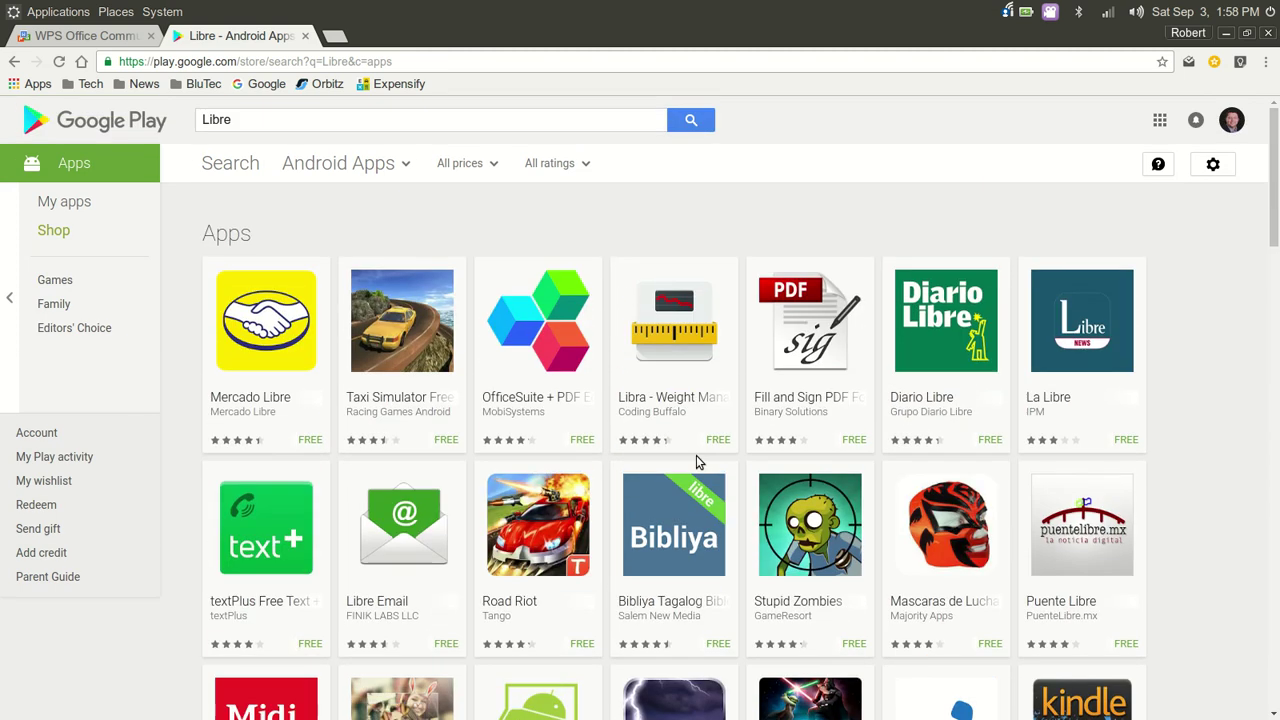
{"action": "scroll", "coordinate": [698, 460], "scroll_direction": "down", "scroll_amount": 7}
{"action": "scroll", "coordinate": [698, 460], "scroll_direction": "up", "scroll_amount": 7}
Switch to the wps-community.org tab and scroll through its WPS Office for Linux announcements
{"action": "left_click", "coordinate": [128, 40]}
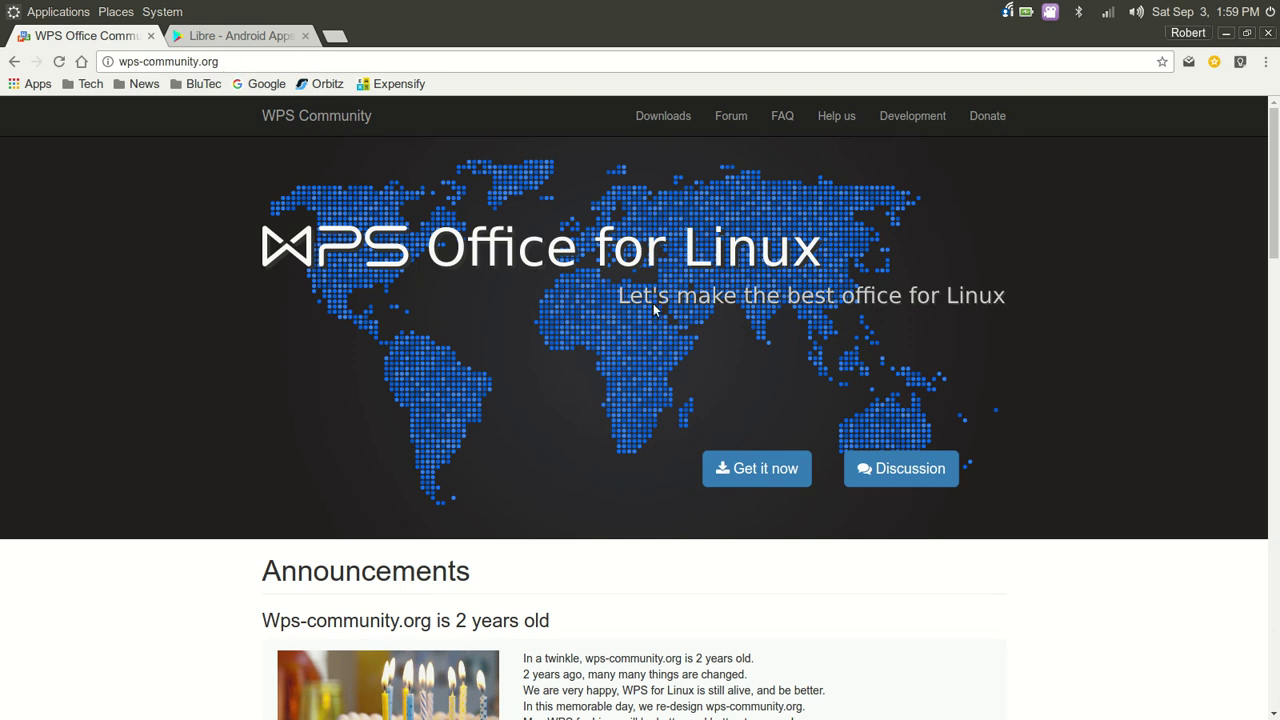
{"action": "scroll", "coordinate": [655, 314], "scroll_direction": "down", "scroll_amount": 5}
{"action": "scroll", "coordinate": [655, 317], "scroll_direction": "down", "scroll_amount": 13}
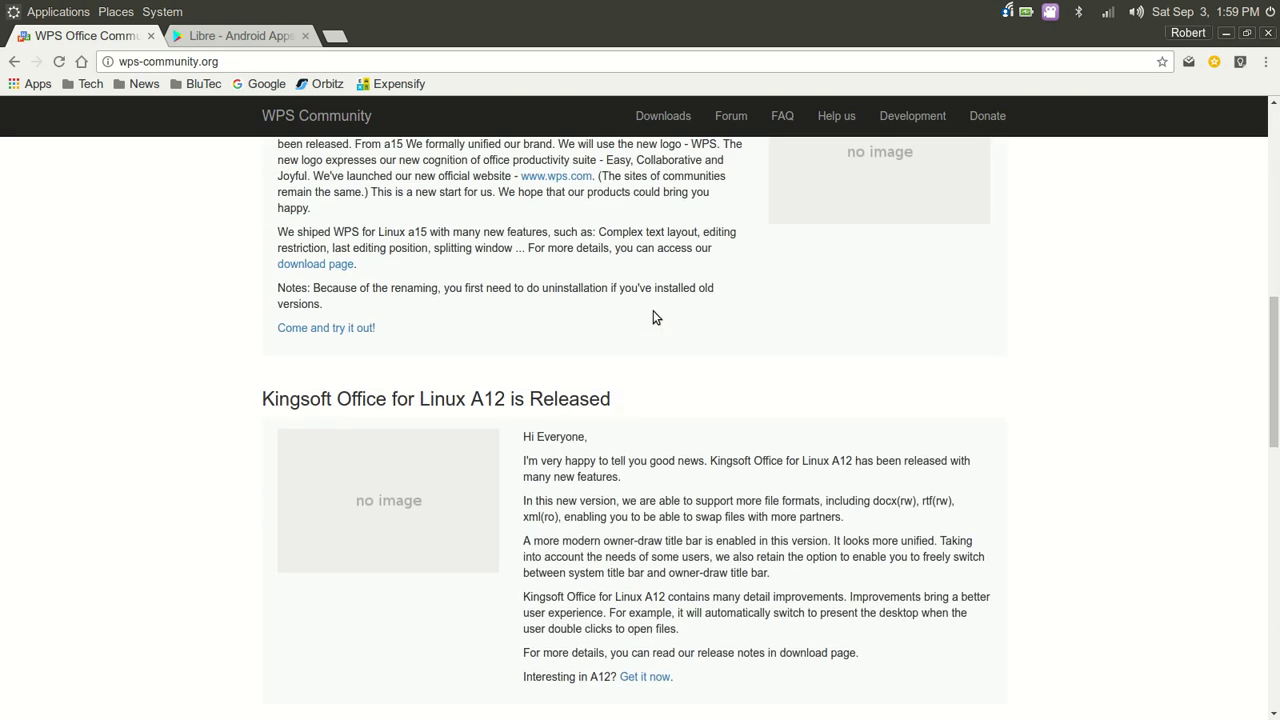
{"action": "scroll", "coordinate": [655, 317], "scroll_direction": "up", "scroll_amount": 8}
{"action": "scroll", "coordinate": [655, 316], "scroll_direction": "up", "scroll_amount": 7}
{"action": "scroll", "coordinate": [654, 317], "scroll_direction": "down", "scroll_amount": 6}
{"action": "scroll", "coordinate": [655, 312], "scroll_direction": "up", "scroll_amount": 5}
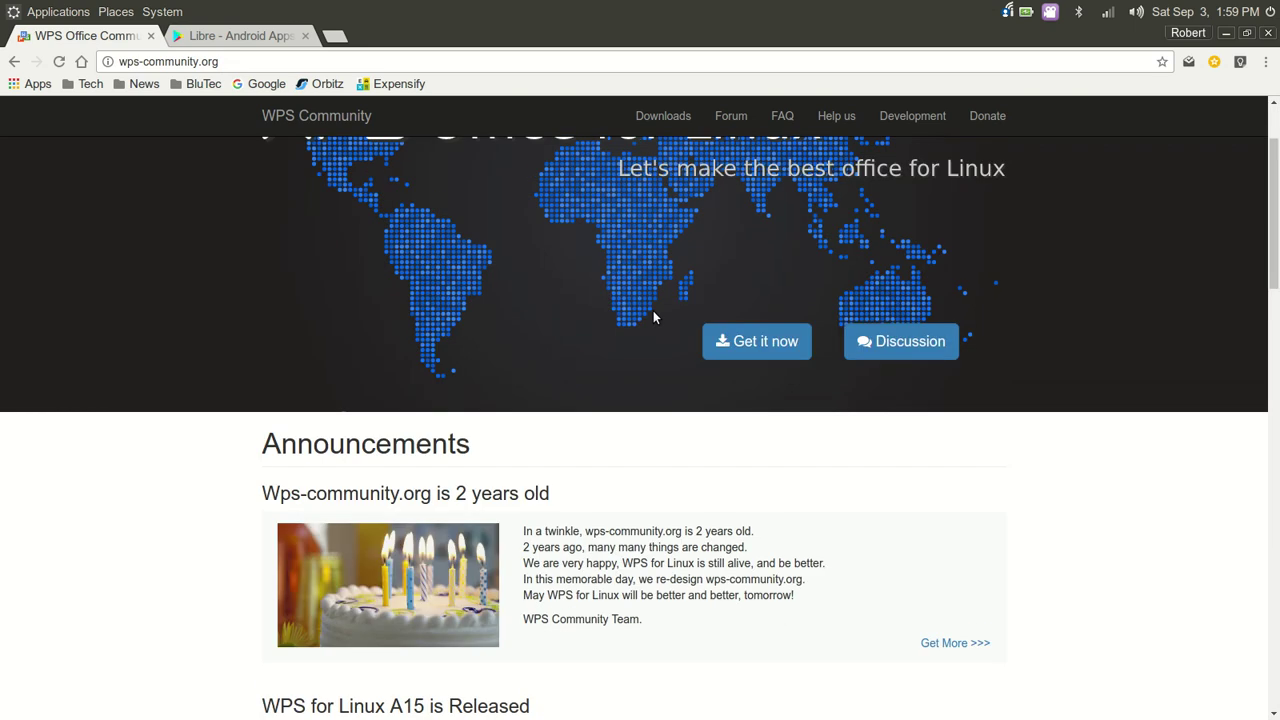
{"action": "scroll", "coordinate": [776, 420], "scroll_direction": "up", "scroll_amount": 2}
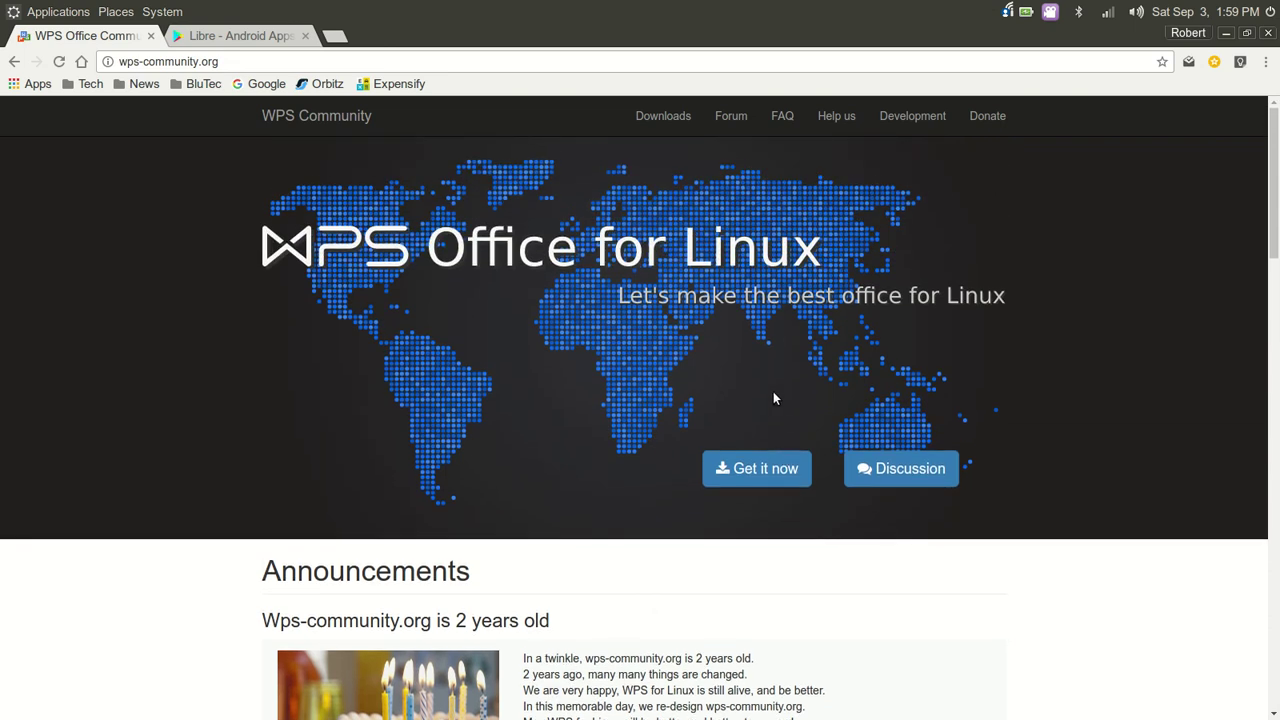
Open the downloads page listing the WPS Office for Linux Alpha21 .deb, .rpm and .tar.xz packages
{"action": "left_click", "coordinate": [766, 467]}
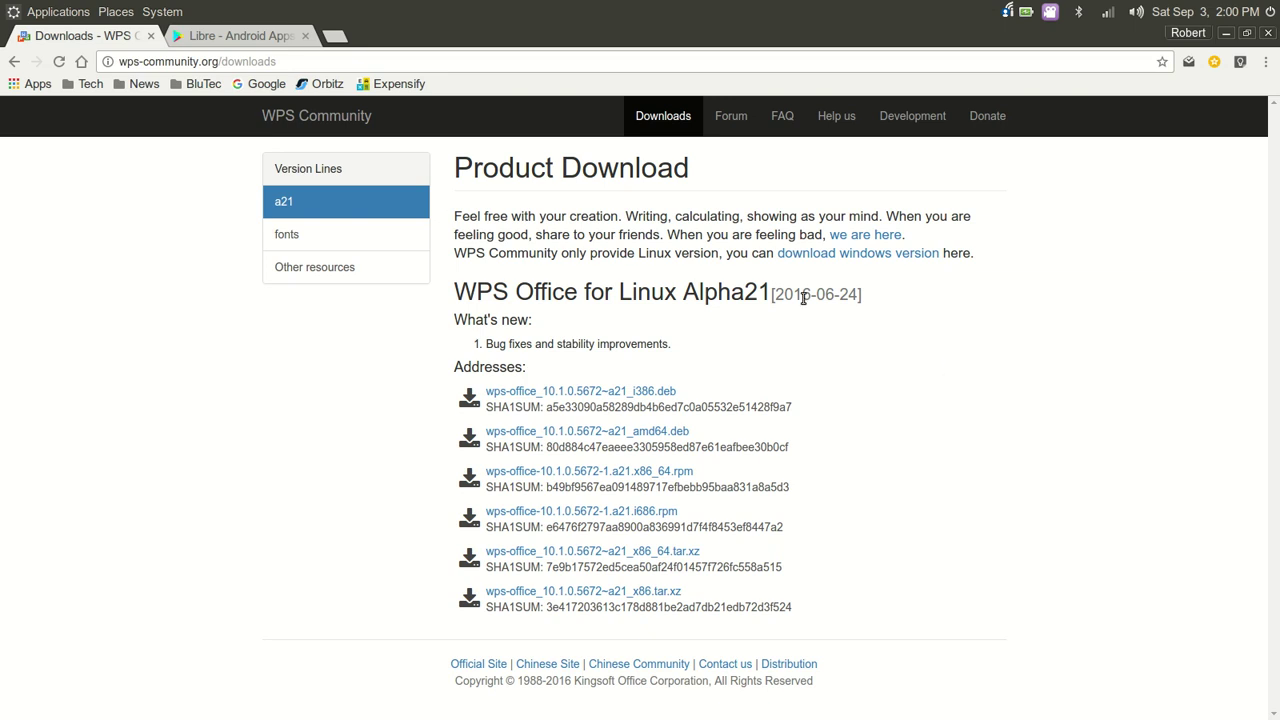
Search the web for 'WPS Office' and open the wps.com result
{"action": "left_click", "coordinate": [310, 127]}
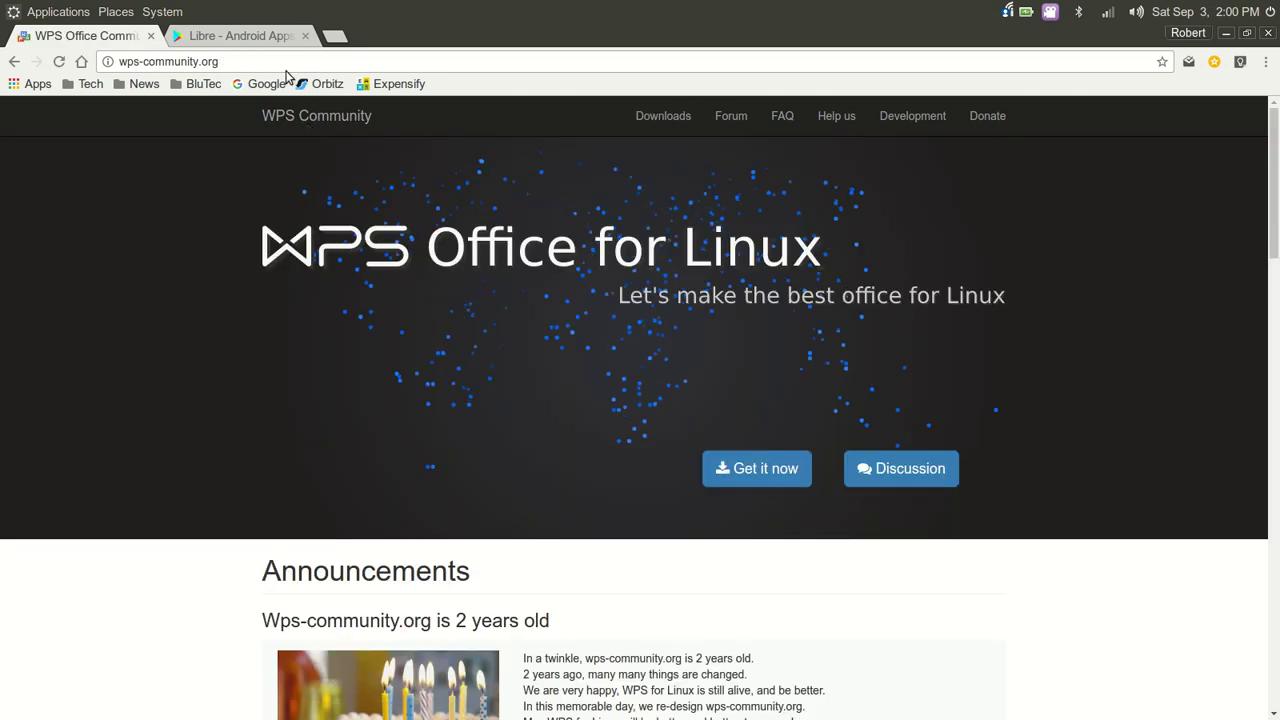
{"action": "left_click", "coordinate": [246, 58]}
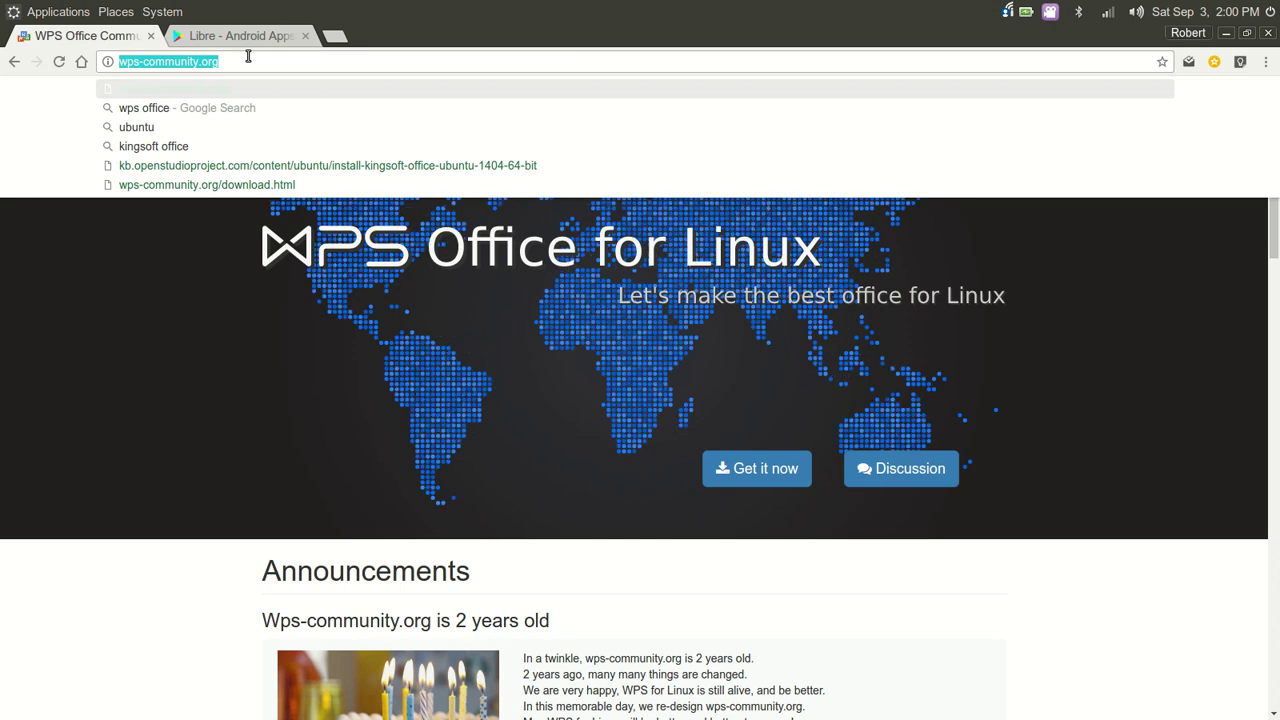
{"action": "type", "text": "WPS O"}
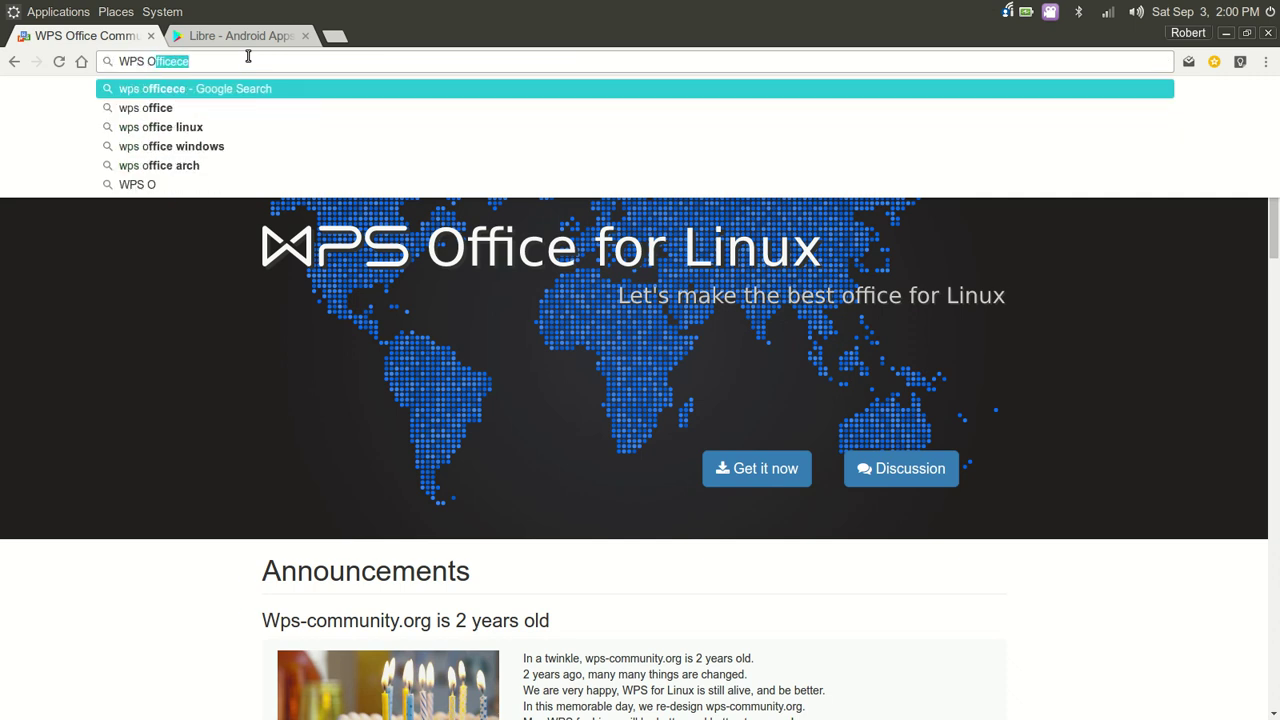
{"action": "type", "text": "ffice"}
{"action": "key", "text": "Return"}
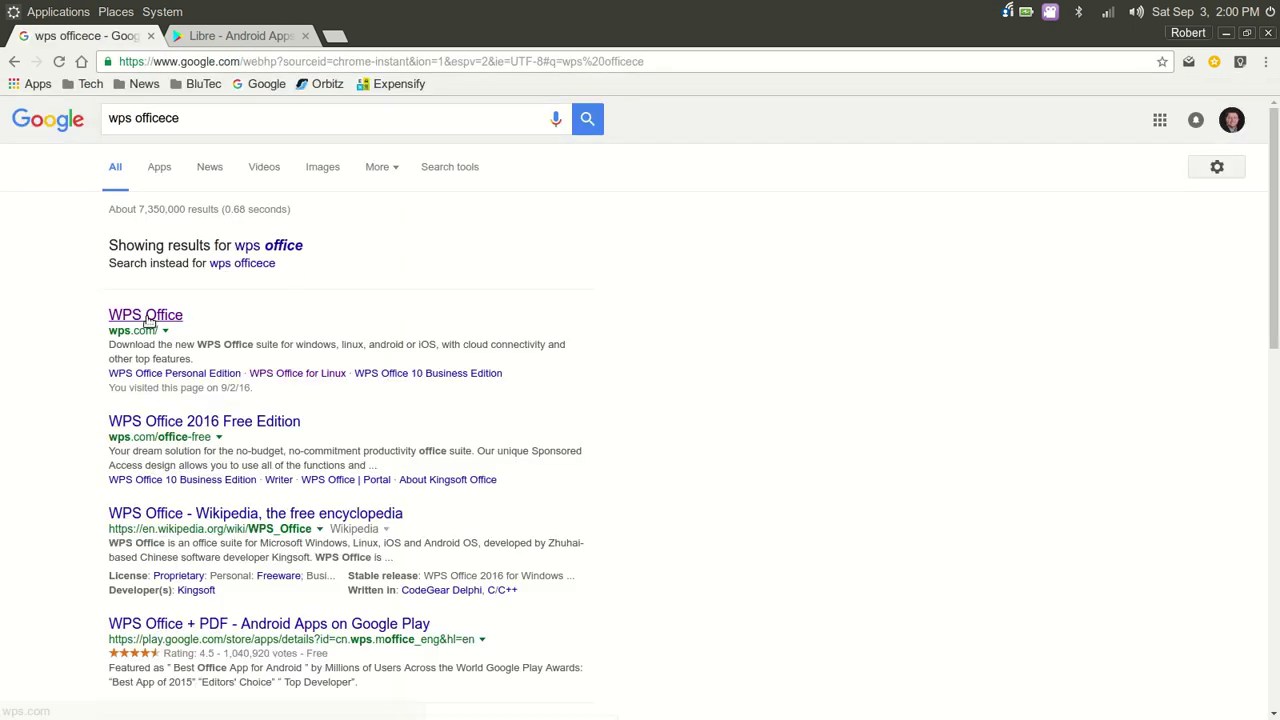
{"action": "left_click", "coordinate": [146, 315]}
Scroll through the wps.com 'WPS Office for Linux' home page
{"action": "scroll", "coordinate": [940, 330], "scroll_direction": "down", "scroll_amount": 5}
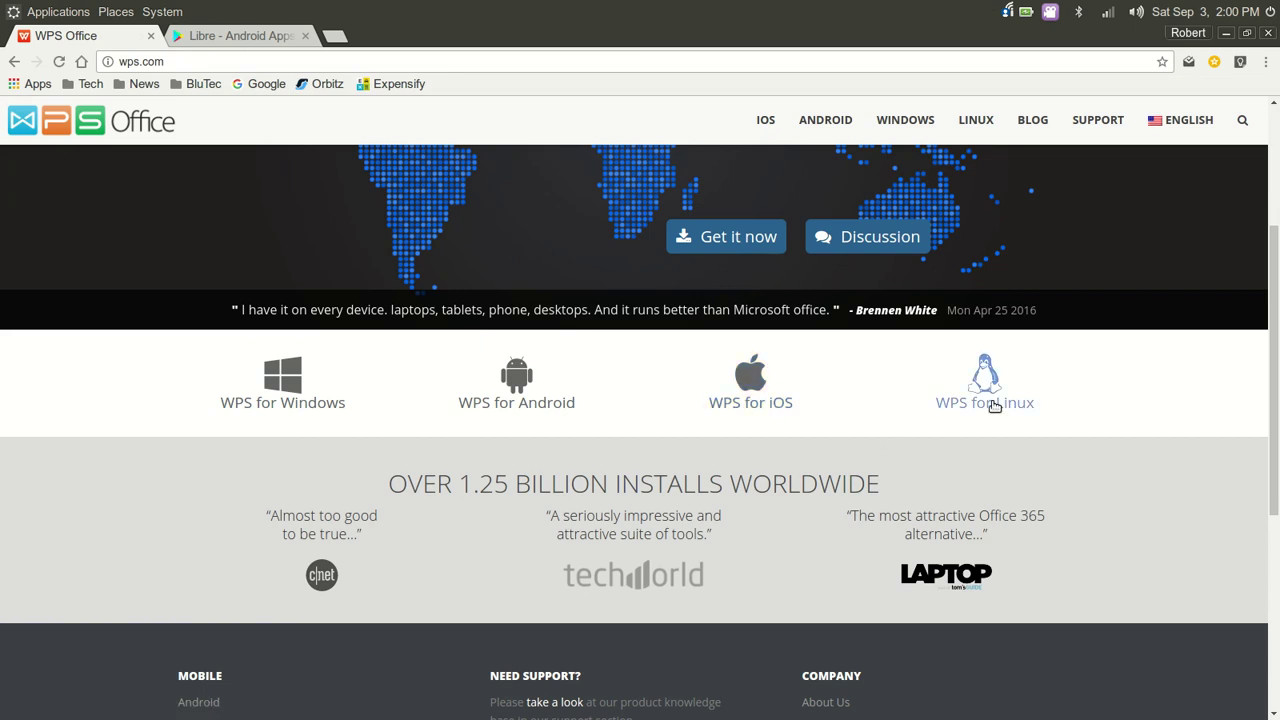
{"action": "scroll", "coordinate": [909, 397], "scroll_direction": "down", "scroll_amount": 5}
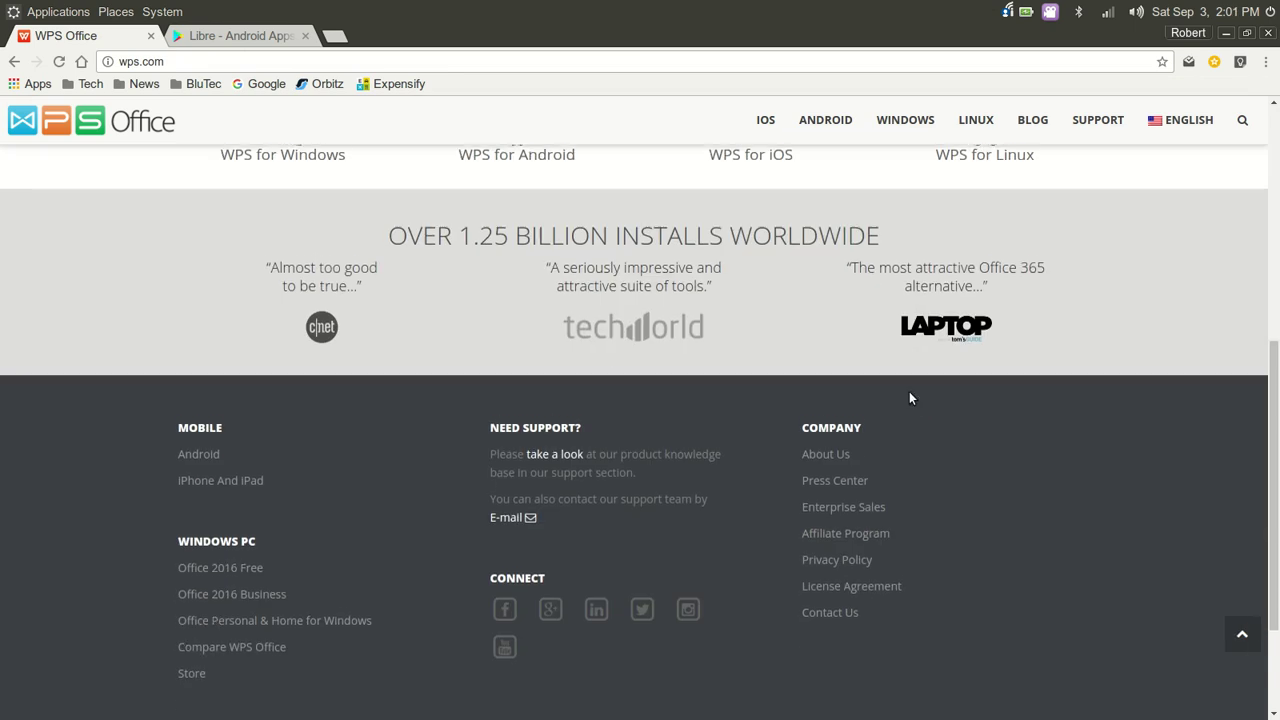
{"action": "scroll", "coordinate": [909, 397], "scroll_direction": "up", "scroll_amount": 3}
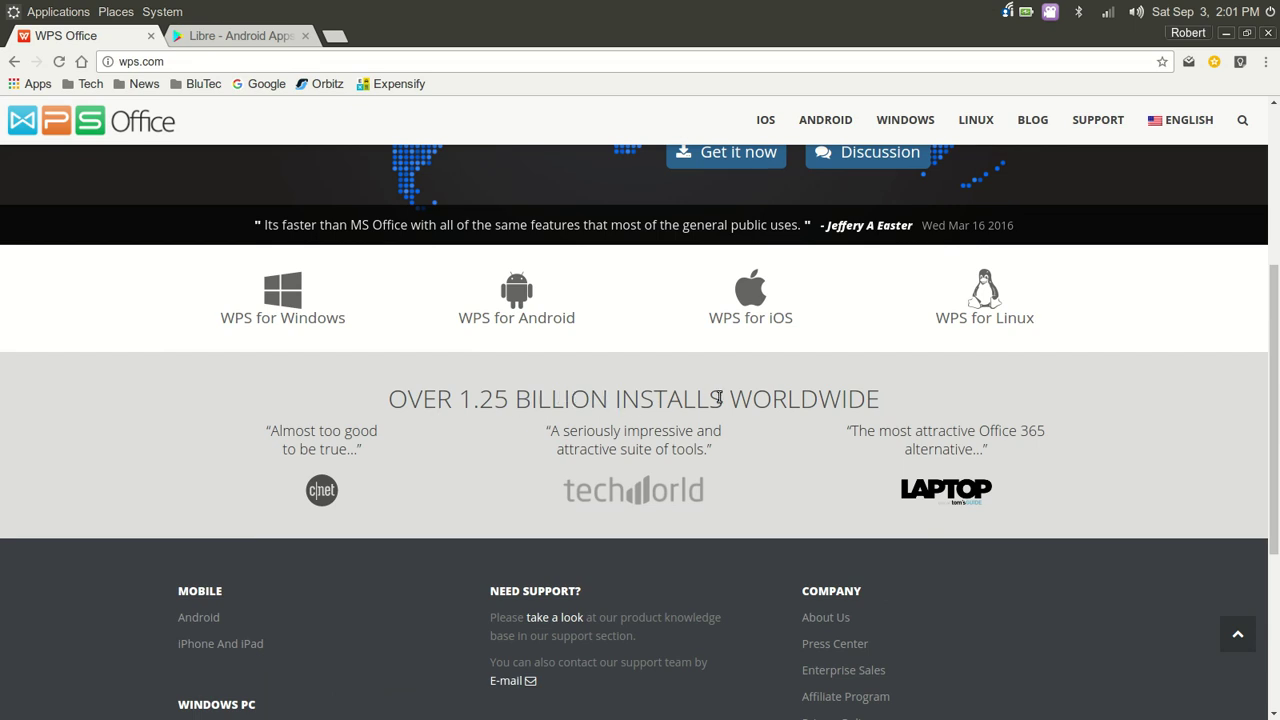
{"action": "scroll", "coordinate": [821, 432], "scroll_direction": "down", "scroll_amount": 3}
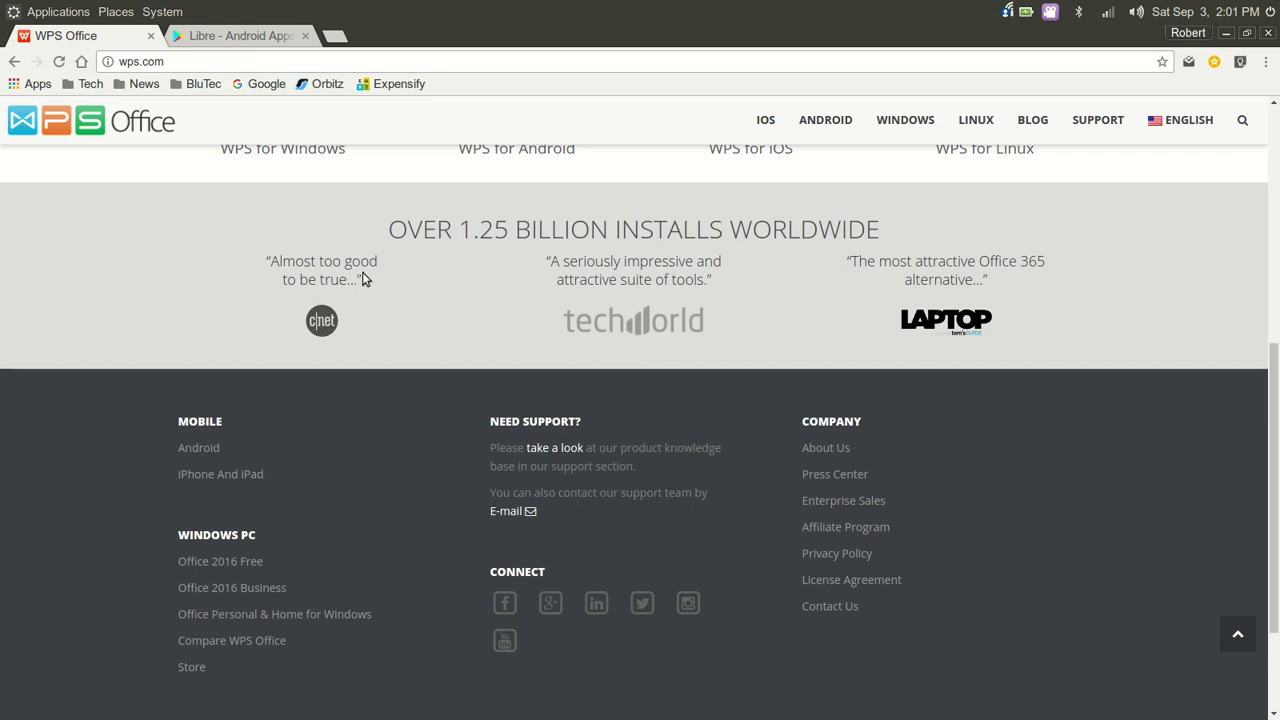
{"action": "scroll", "coordinate": [801, 365], "scroll_direction": "up", "scroll_amount": 5}
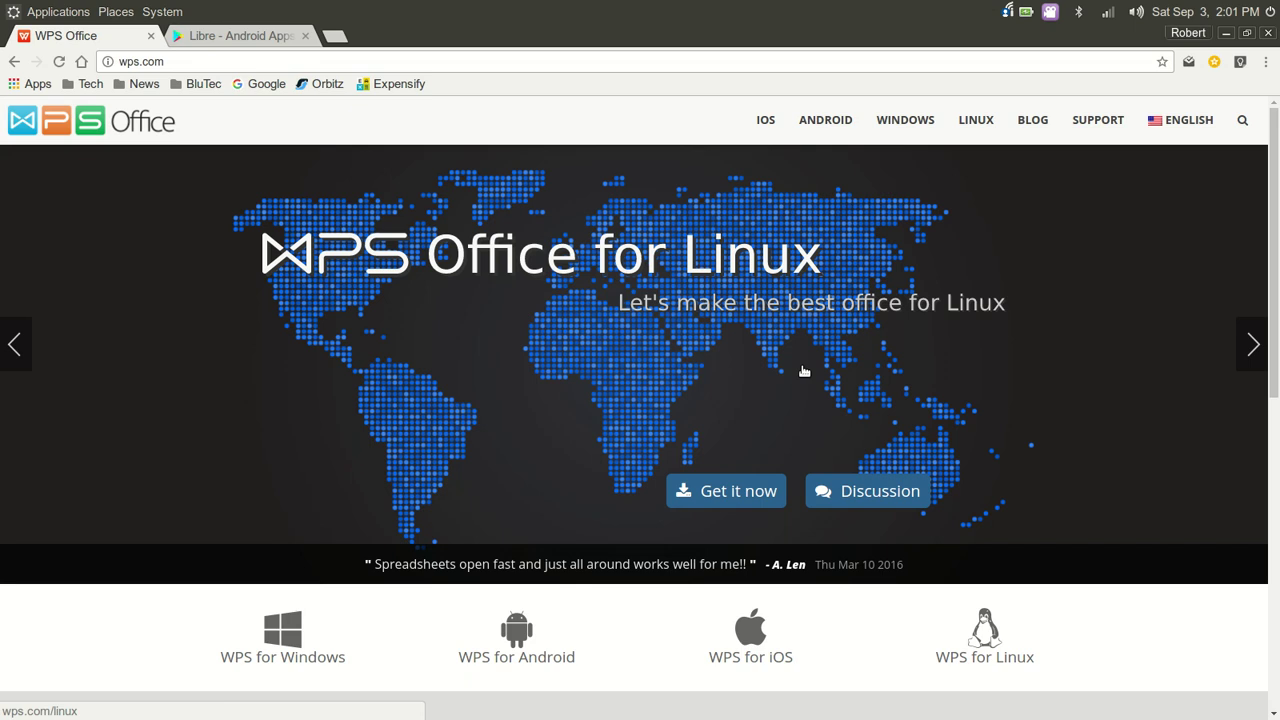
{"action": "left_click", "coordinate": [1030, 121]}
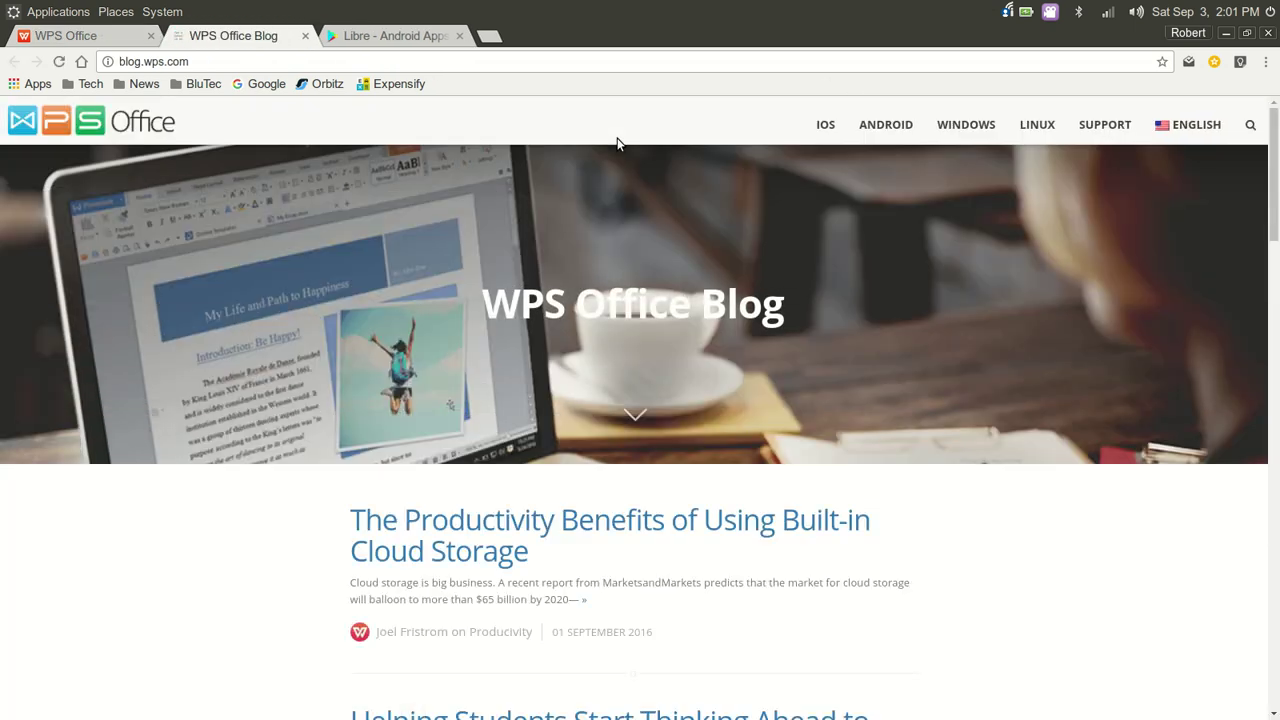
{"action": "scroll", "coordinate": [899, 340], "scroll_direction": "down", "scroll_amount": 2}
{"action": "scroll", "coordinate": [899, 341], "scroll_direction": "down", "scroll_amount": 5}
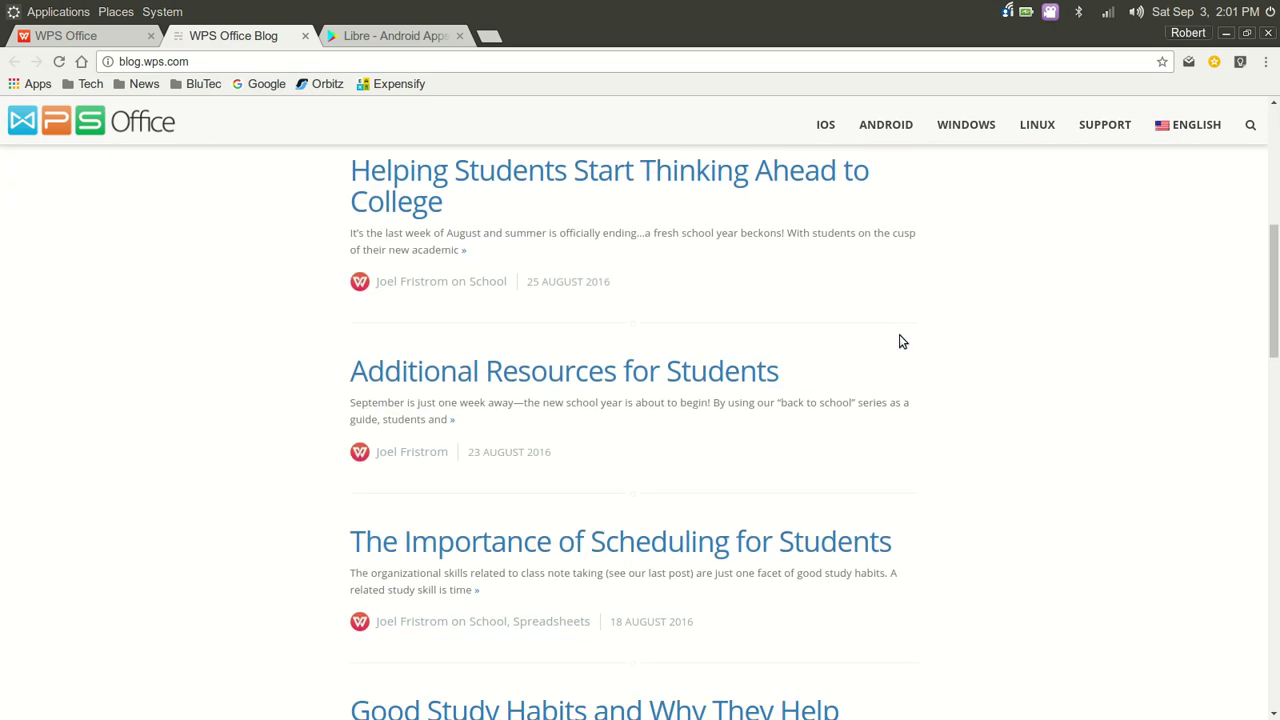
{"action": "scroll", "coordinate": [899, 341], "scroll_direction": "down", "scroll_amount": 2}
{"action": "scroll", "coordinate": [899, 341], "scroll_direction": "up", "scroll_amount": 5}
{"action": "scroll", "coordinate": [899, 341], "scroll_direction": "up", "scroll_amount": 5}
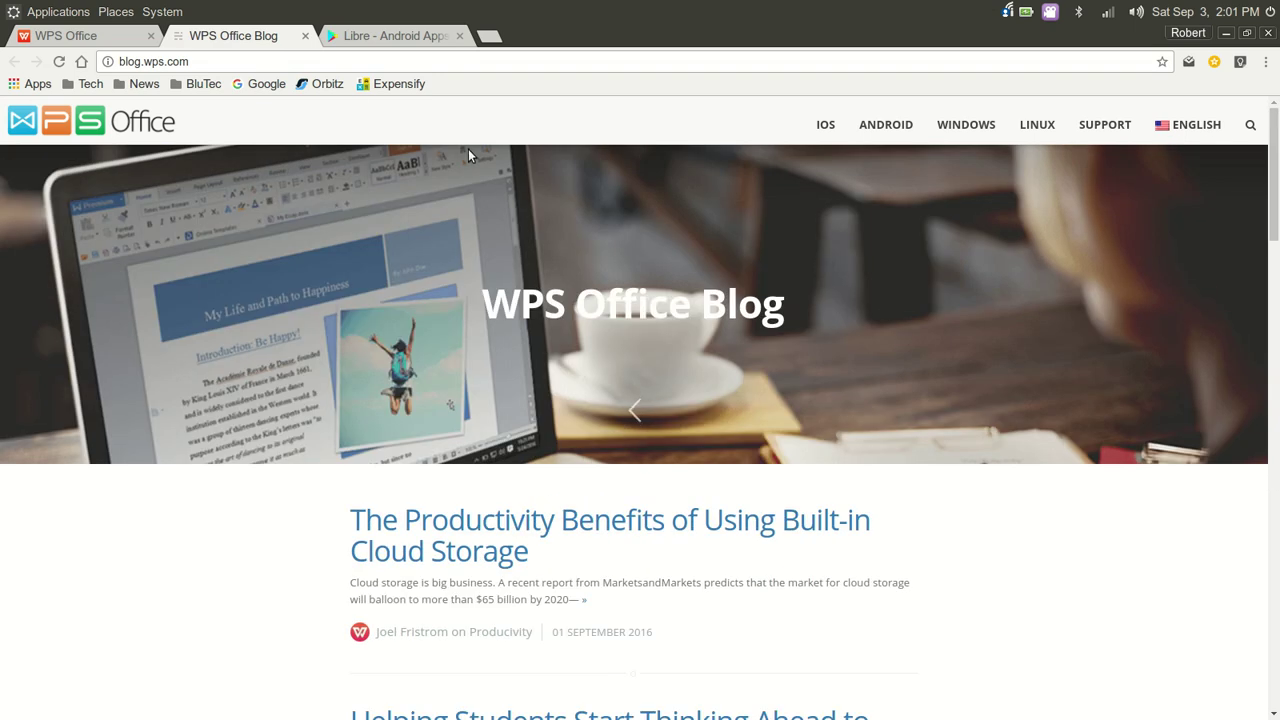
{"action": "left_click", "coordinate": [307, 35]}
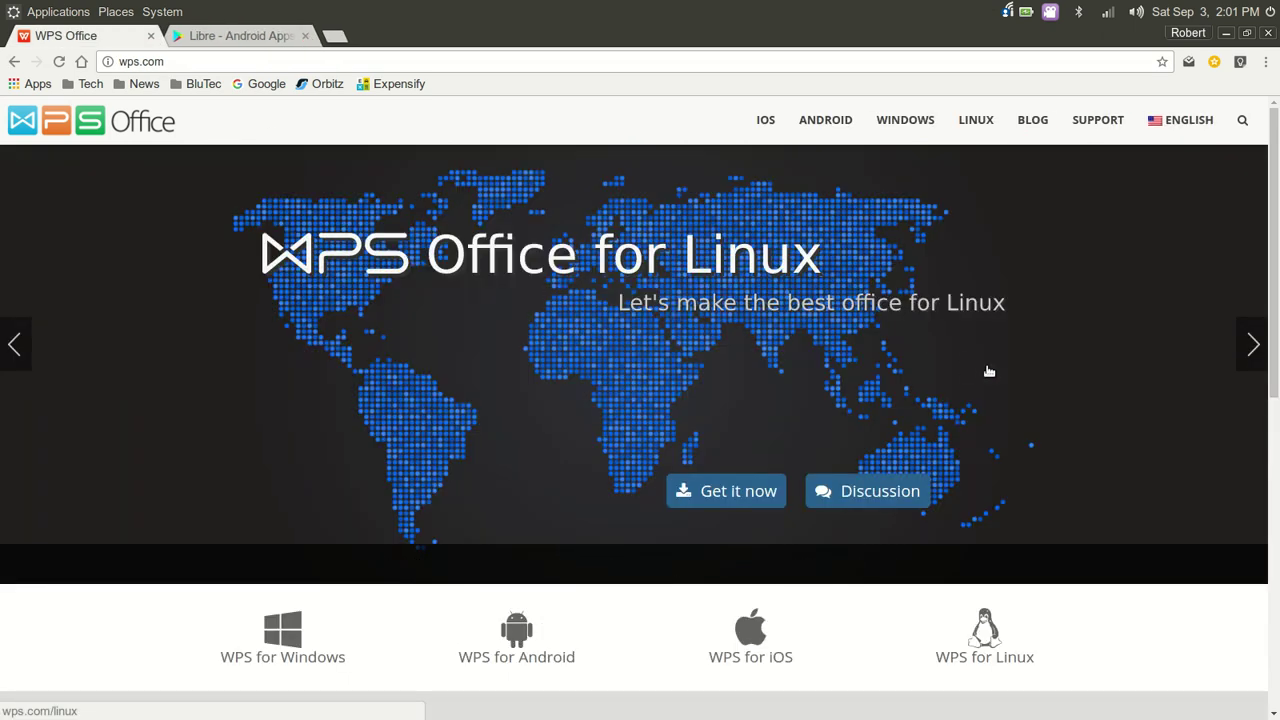
{"action": "scroll", "coordinate": [951, 457], "scroll_direction": "down", "scroll_amount": 3}
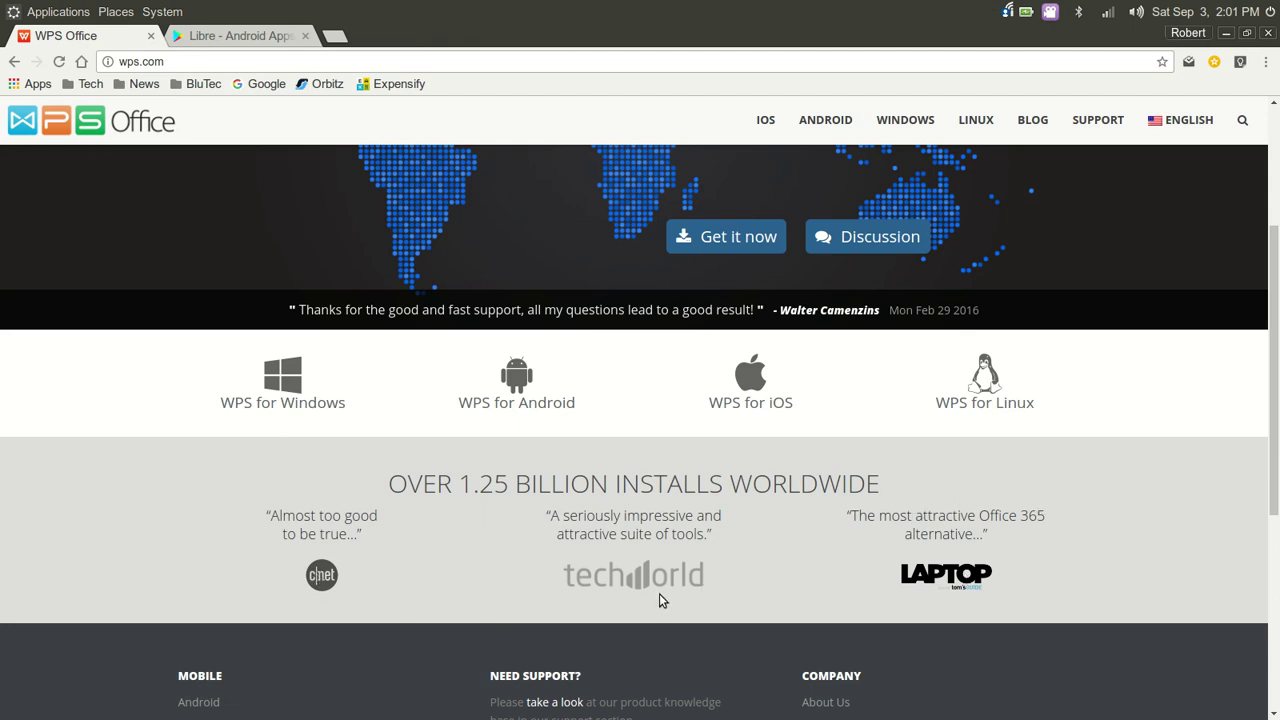
{"action": "scroll", "coordinate": [788, 572], "scroll_direction": "down", "scroll_amount": 5}
{"action": "scroll", "coordinate": [790, 572], "scroll_direction": "up", "scroll_amount": 6}
{"action": "scroll", "coordinate": [789, 572], "scroll_direction": "up", "scroll_amount": 2}
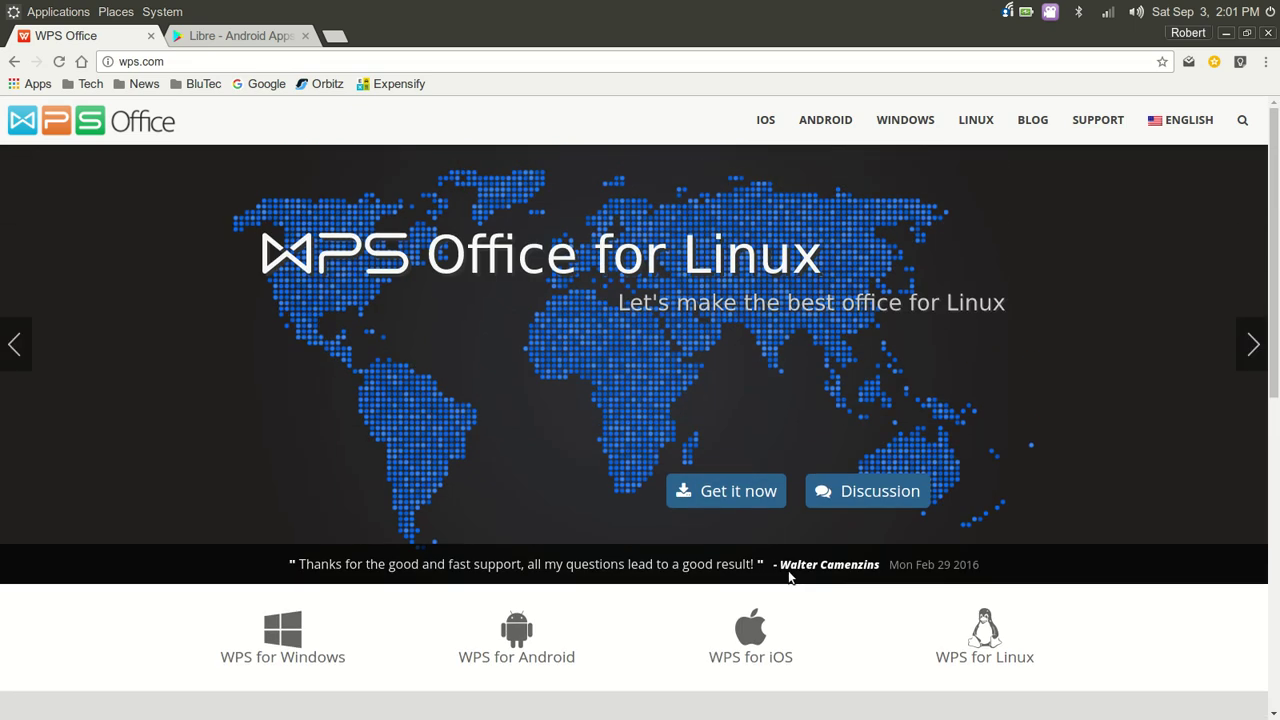